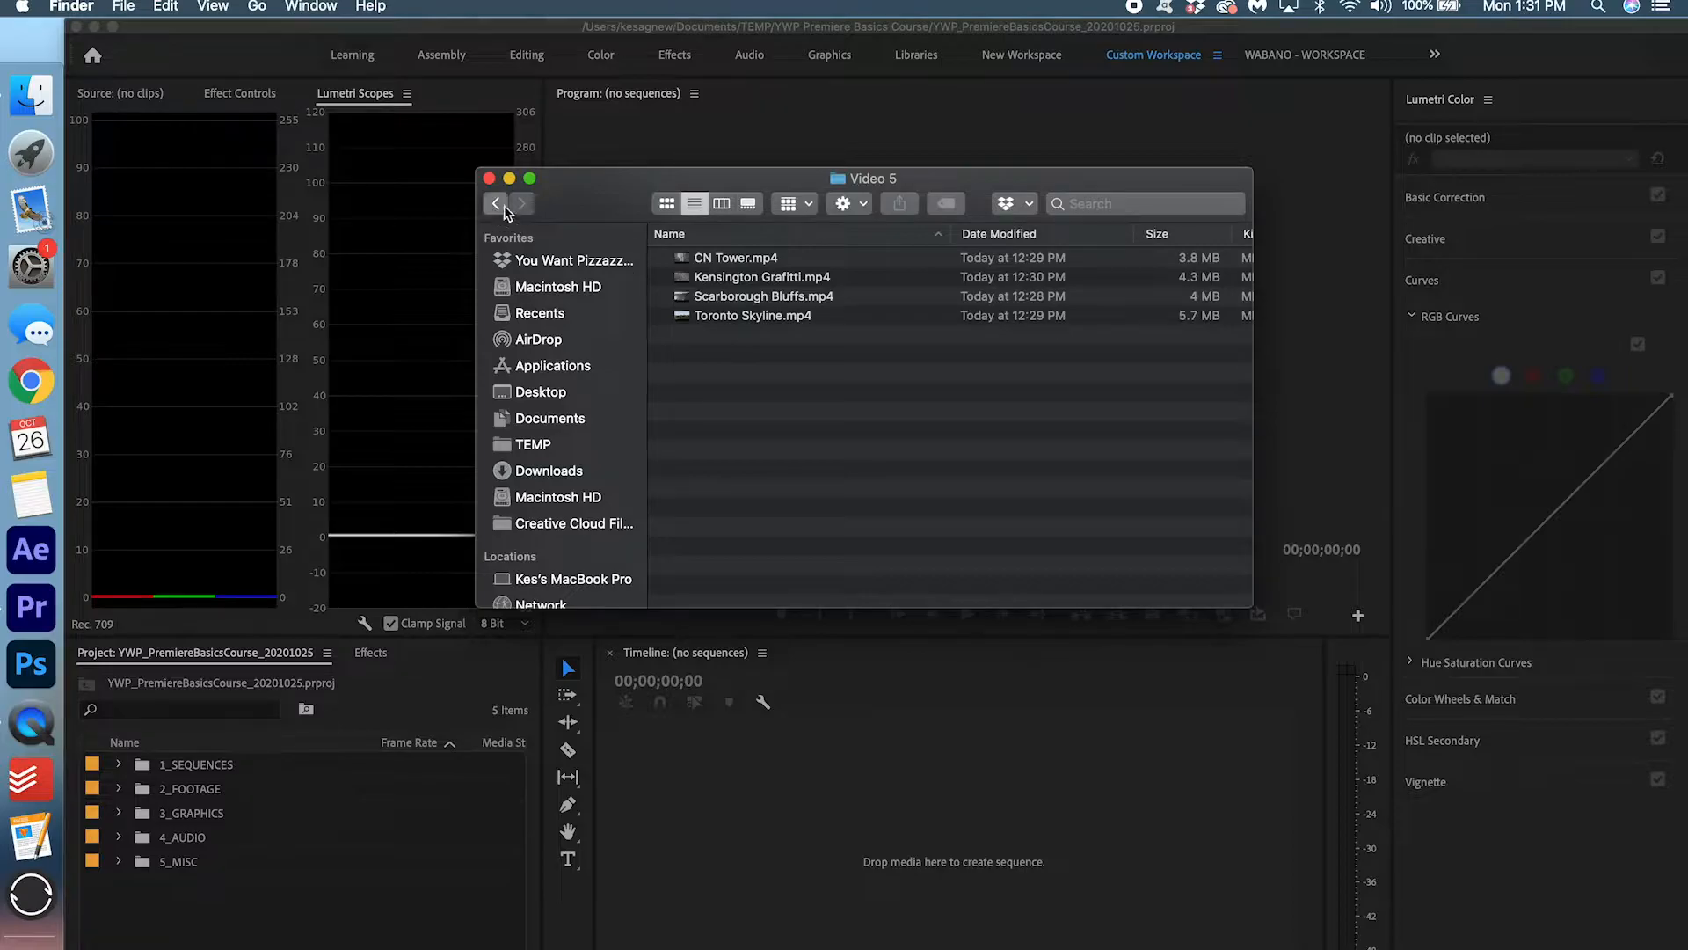
# Import the Video 5 footage folder into the project and move it into the 2_FOOTAGE bin.
pyautogui.moveTo(729, 315); pyautogui.dragTo(294, 932)
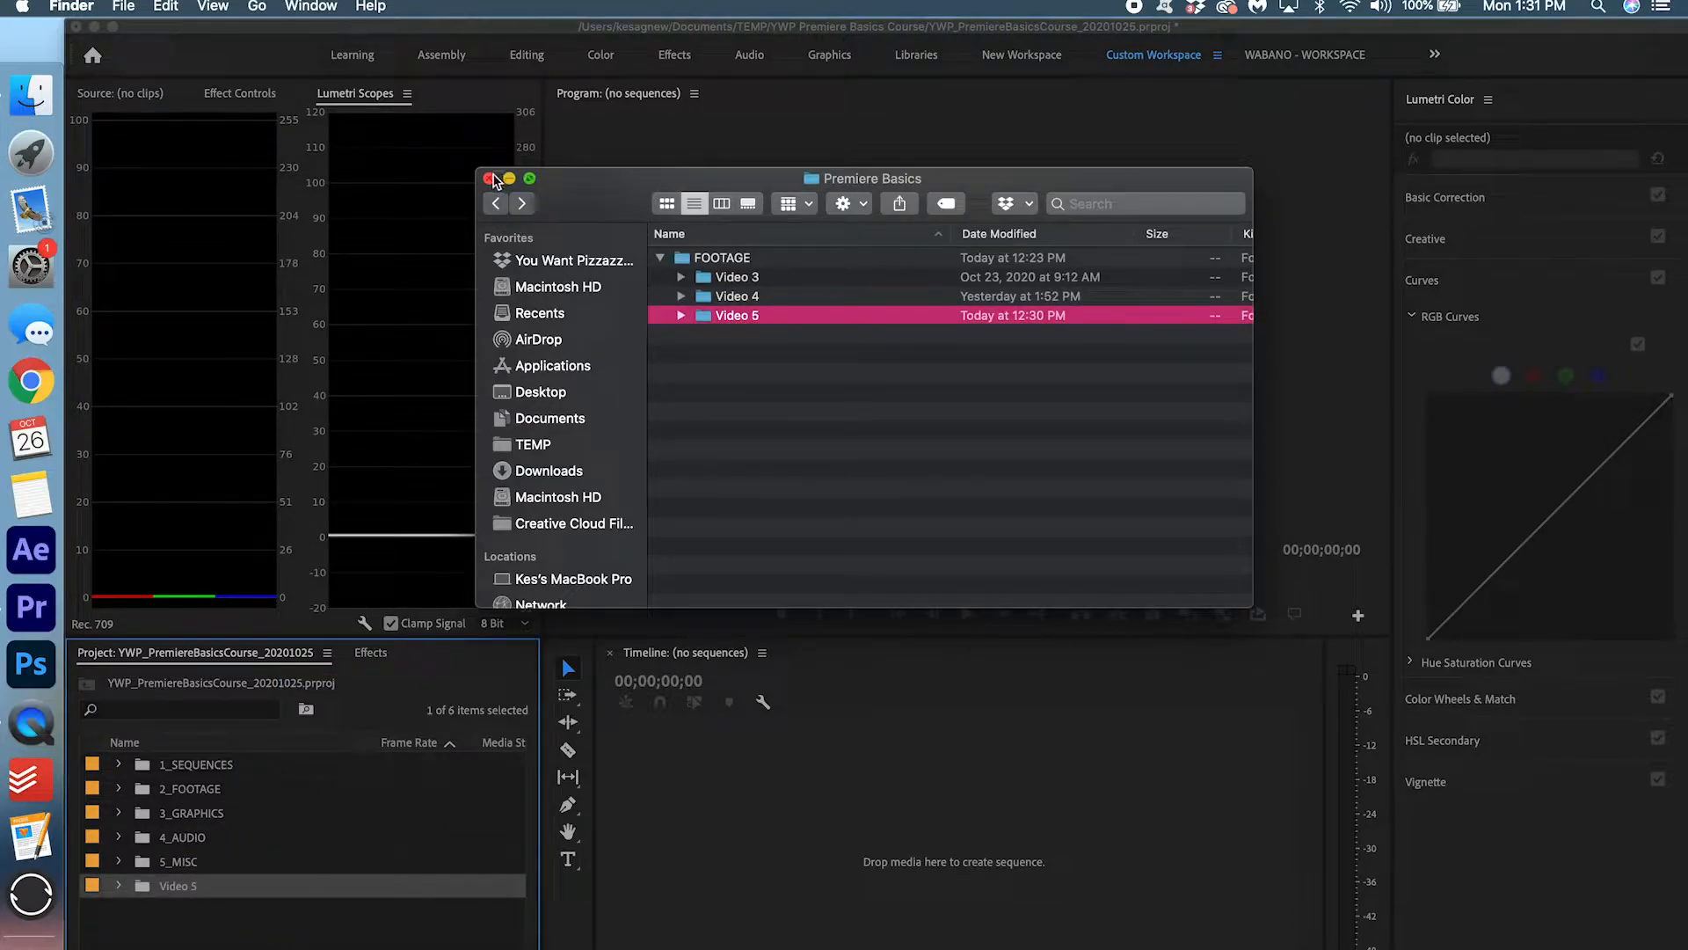
pyautogui.click(490, 179)
pyautogui.click(156, 888)
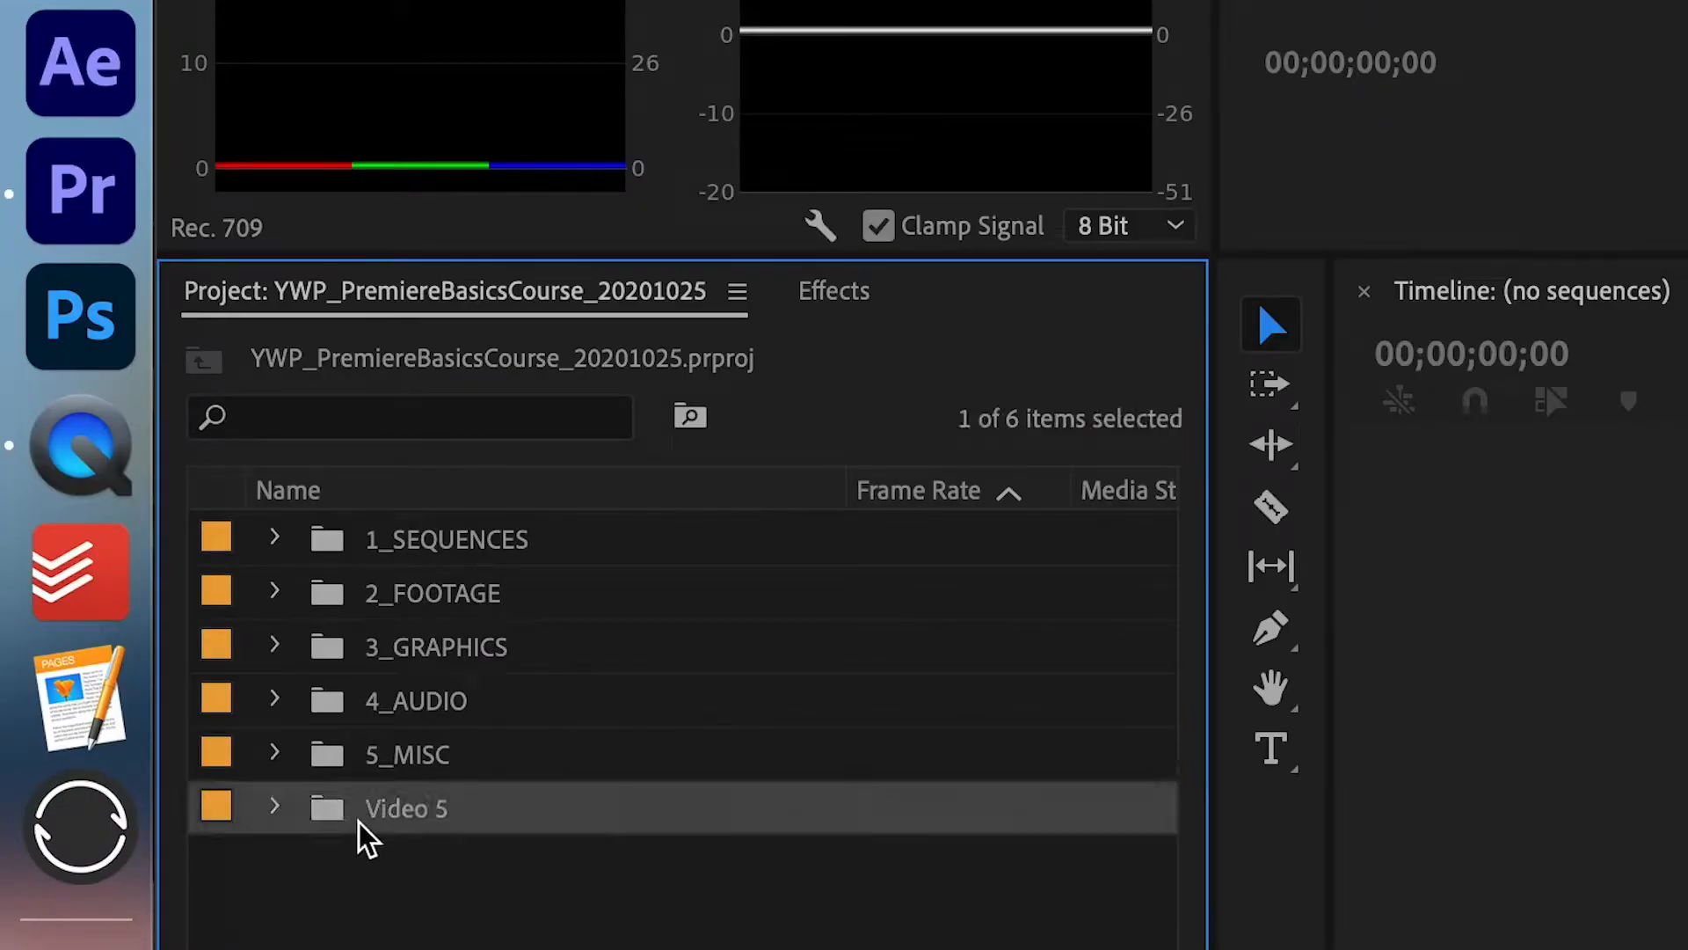
pyautogui.moveTo(462, 706); pyautogui.dragTo(478, 616)
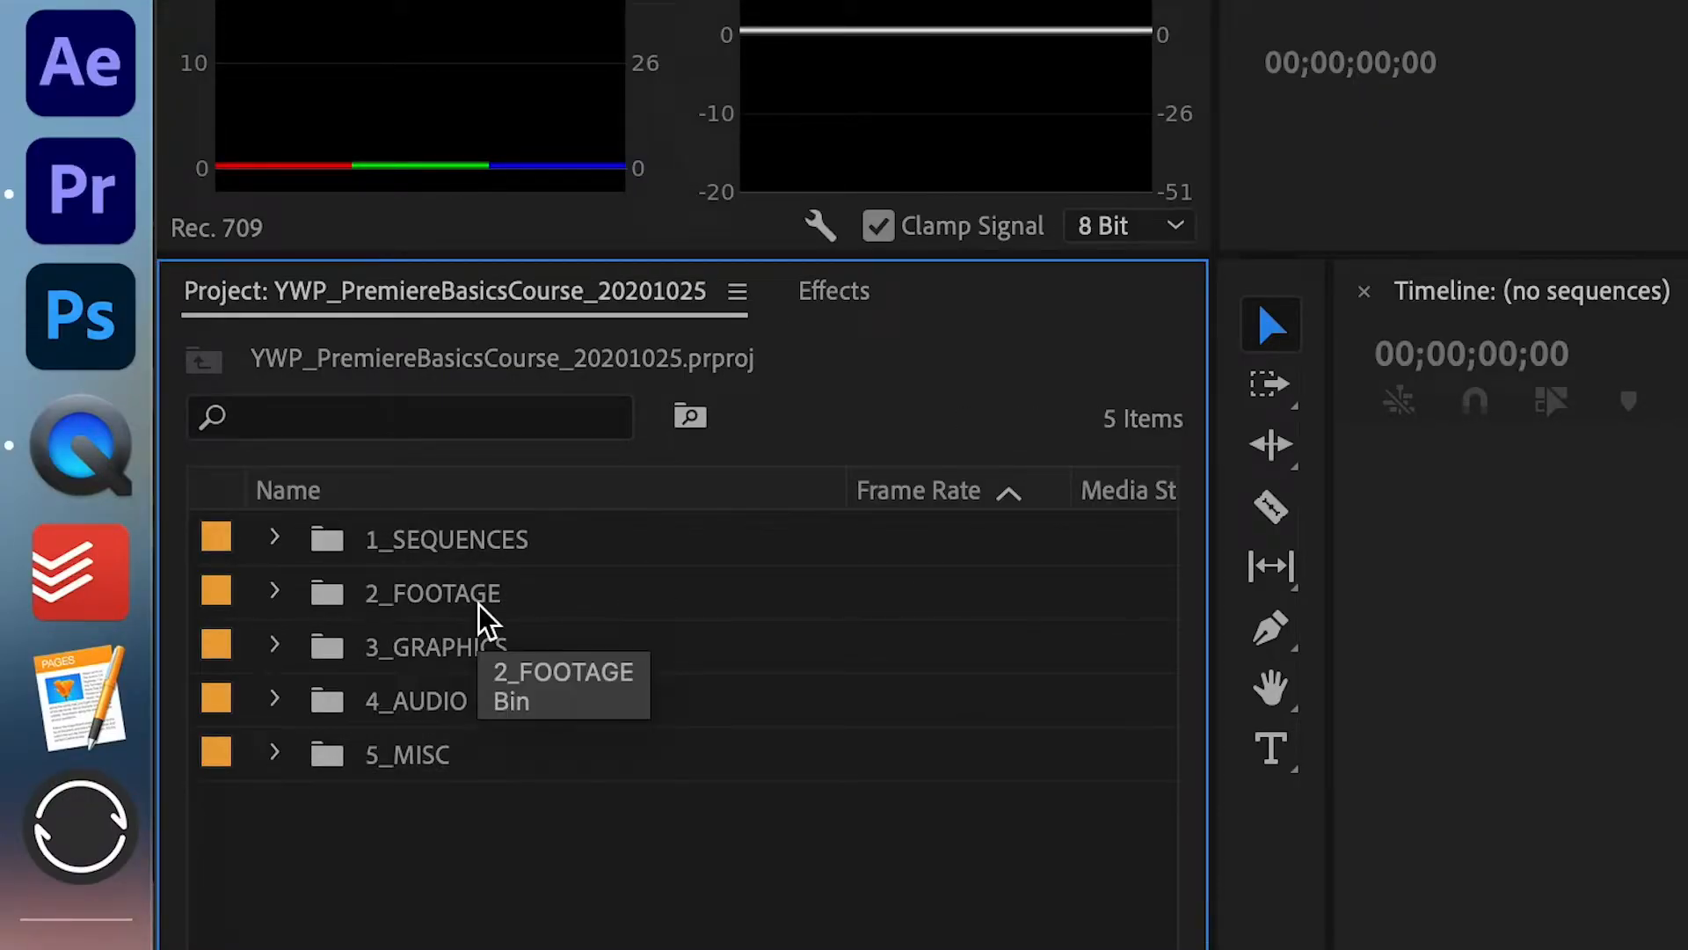
# Create a new sequence from CN Tower.mp4 in the Video 5 bin.
pyautogui.click(270, 593)
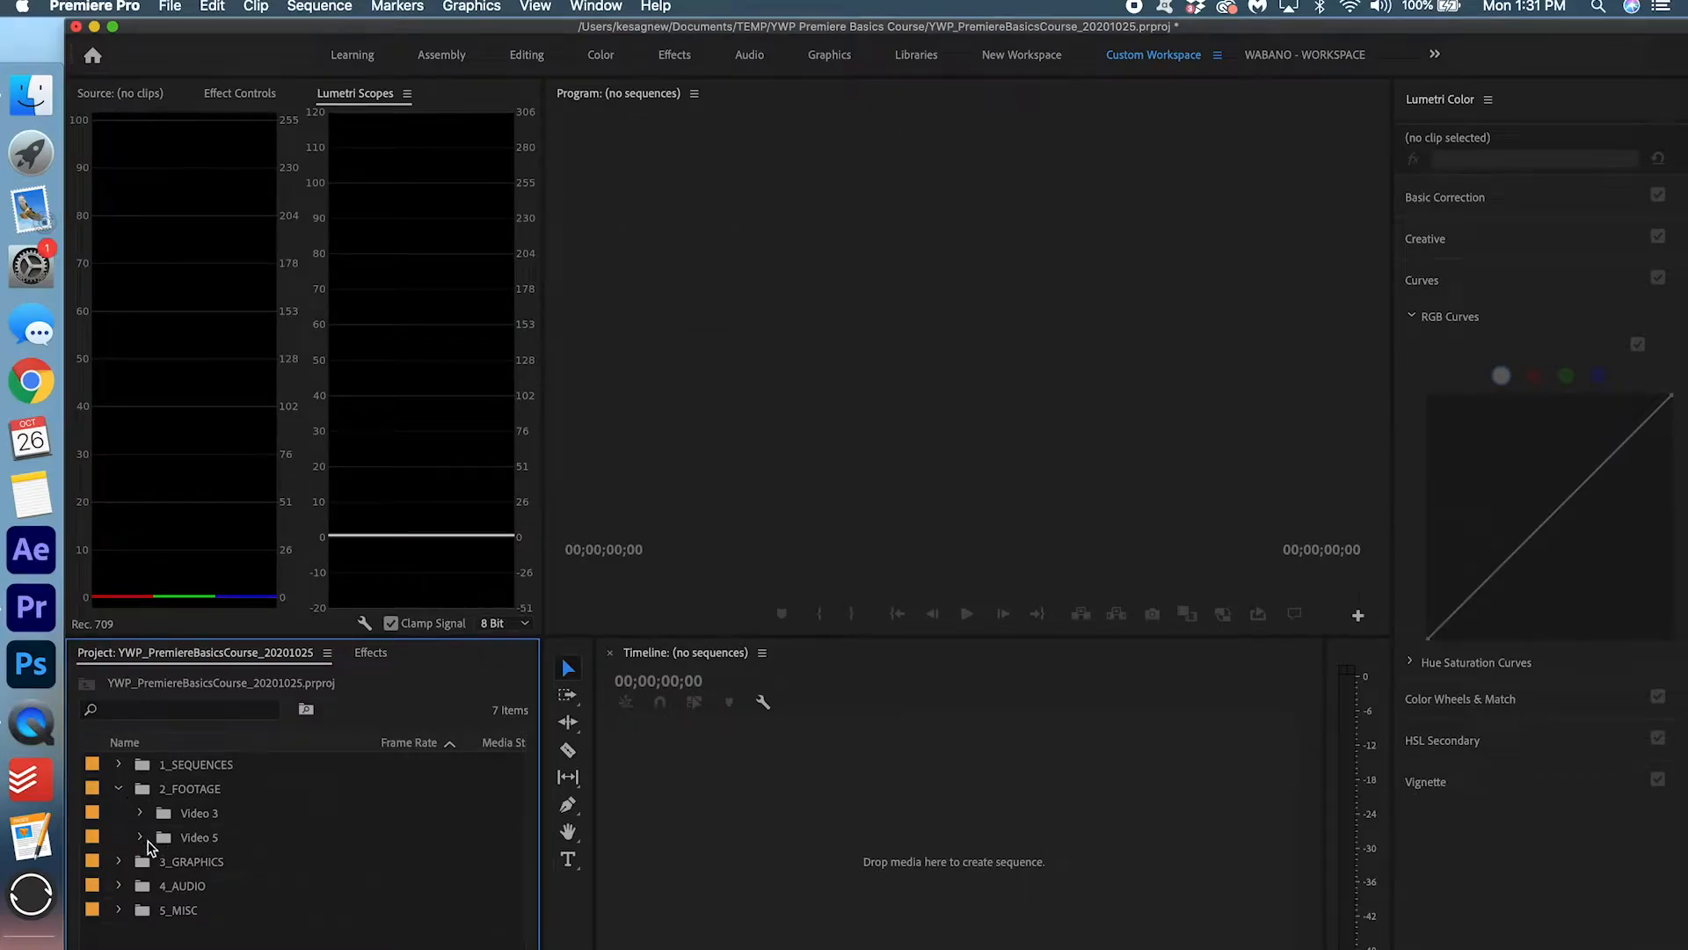
pyautogui.click(322, 700)
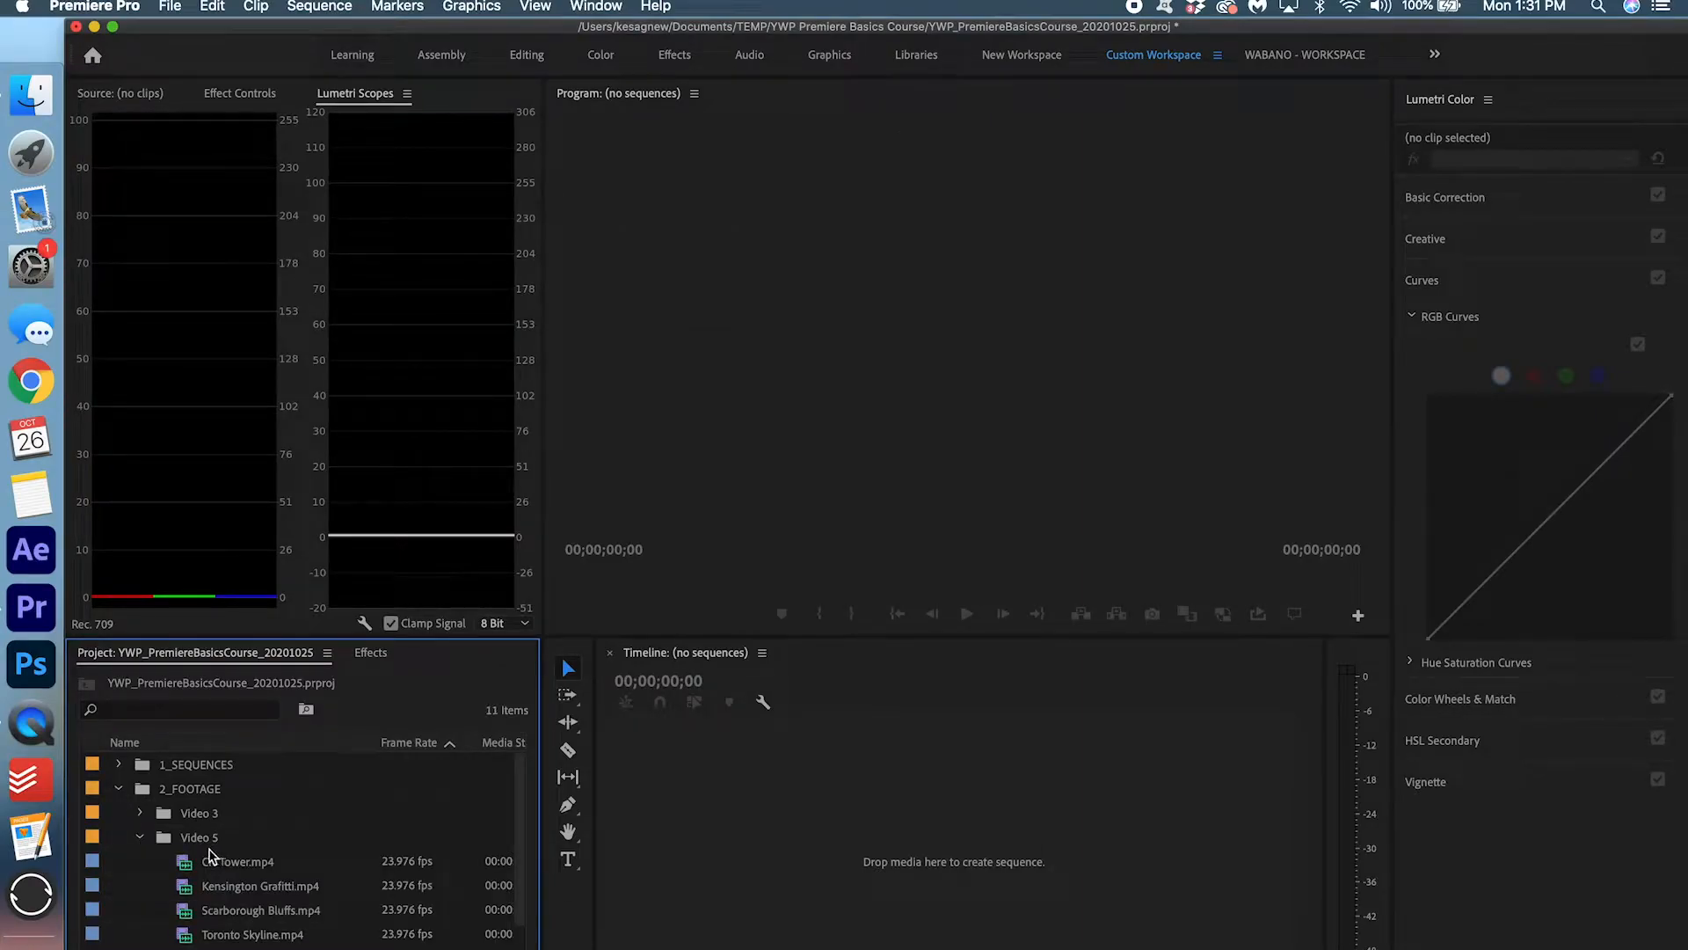
pyautogui.moveTo(211, 866); pyautogui.dragTo(757, 796)
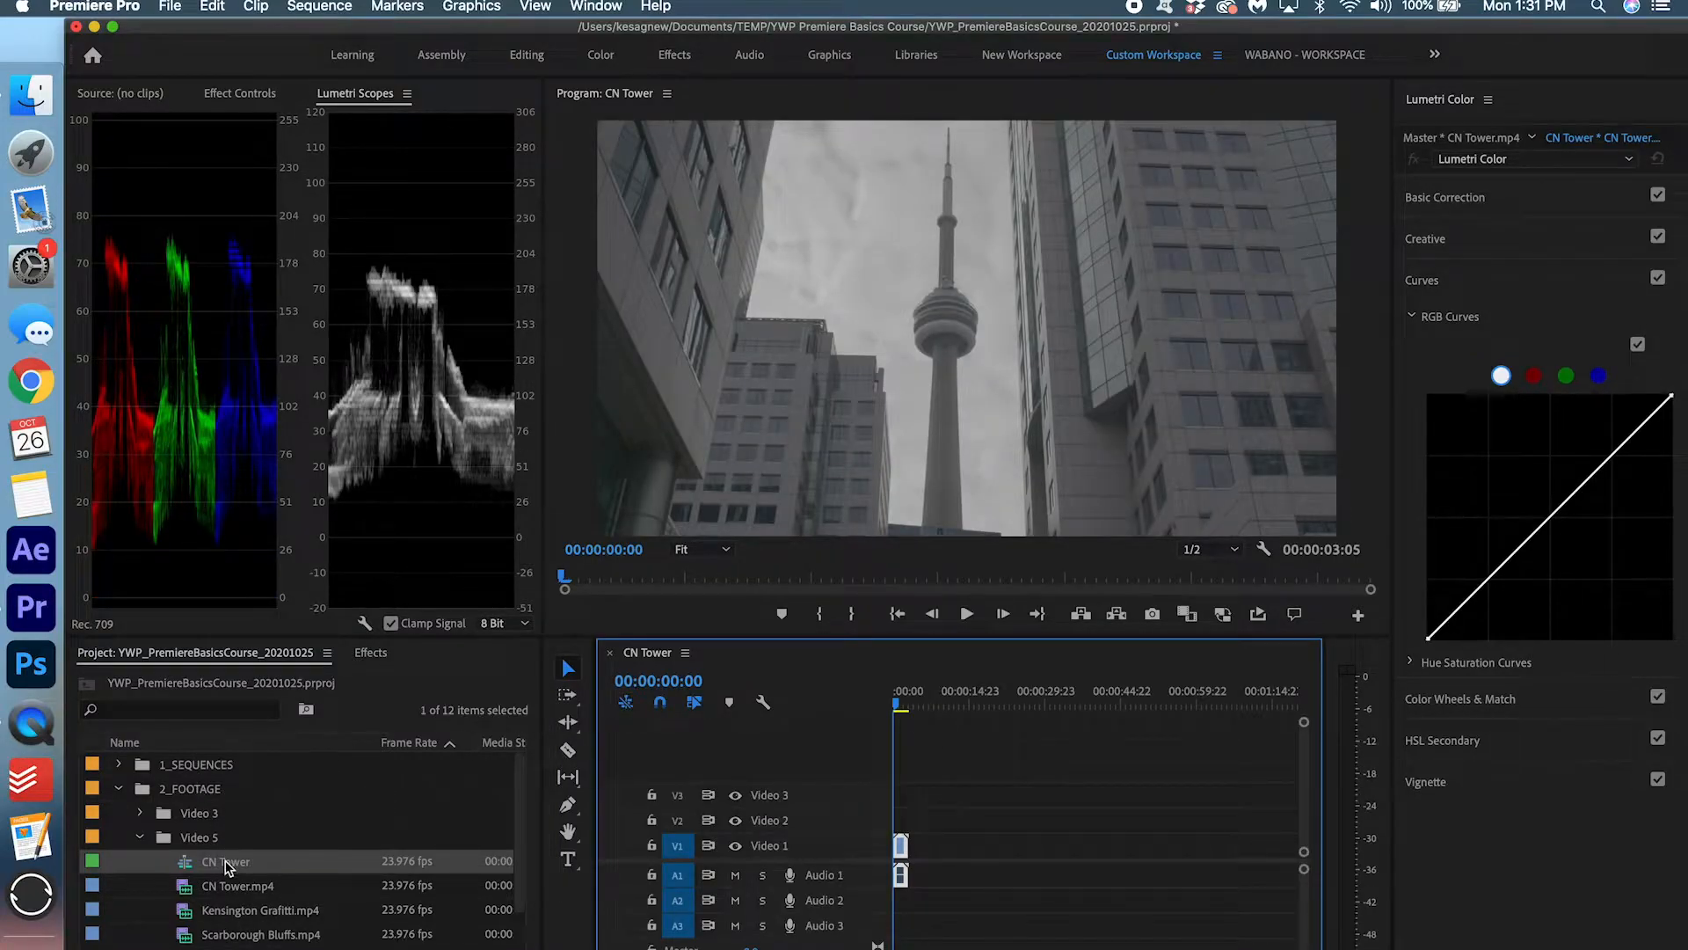
# Rename the CN Tower sequence to Color-Correction and move it into the 1_SEQUENCES bin.
pyautogui.click(227, 863)
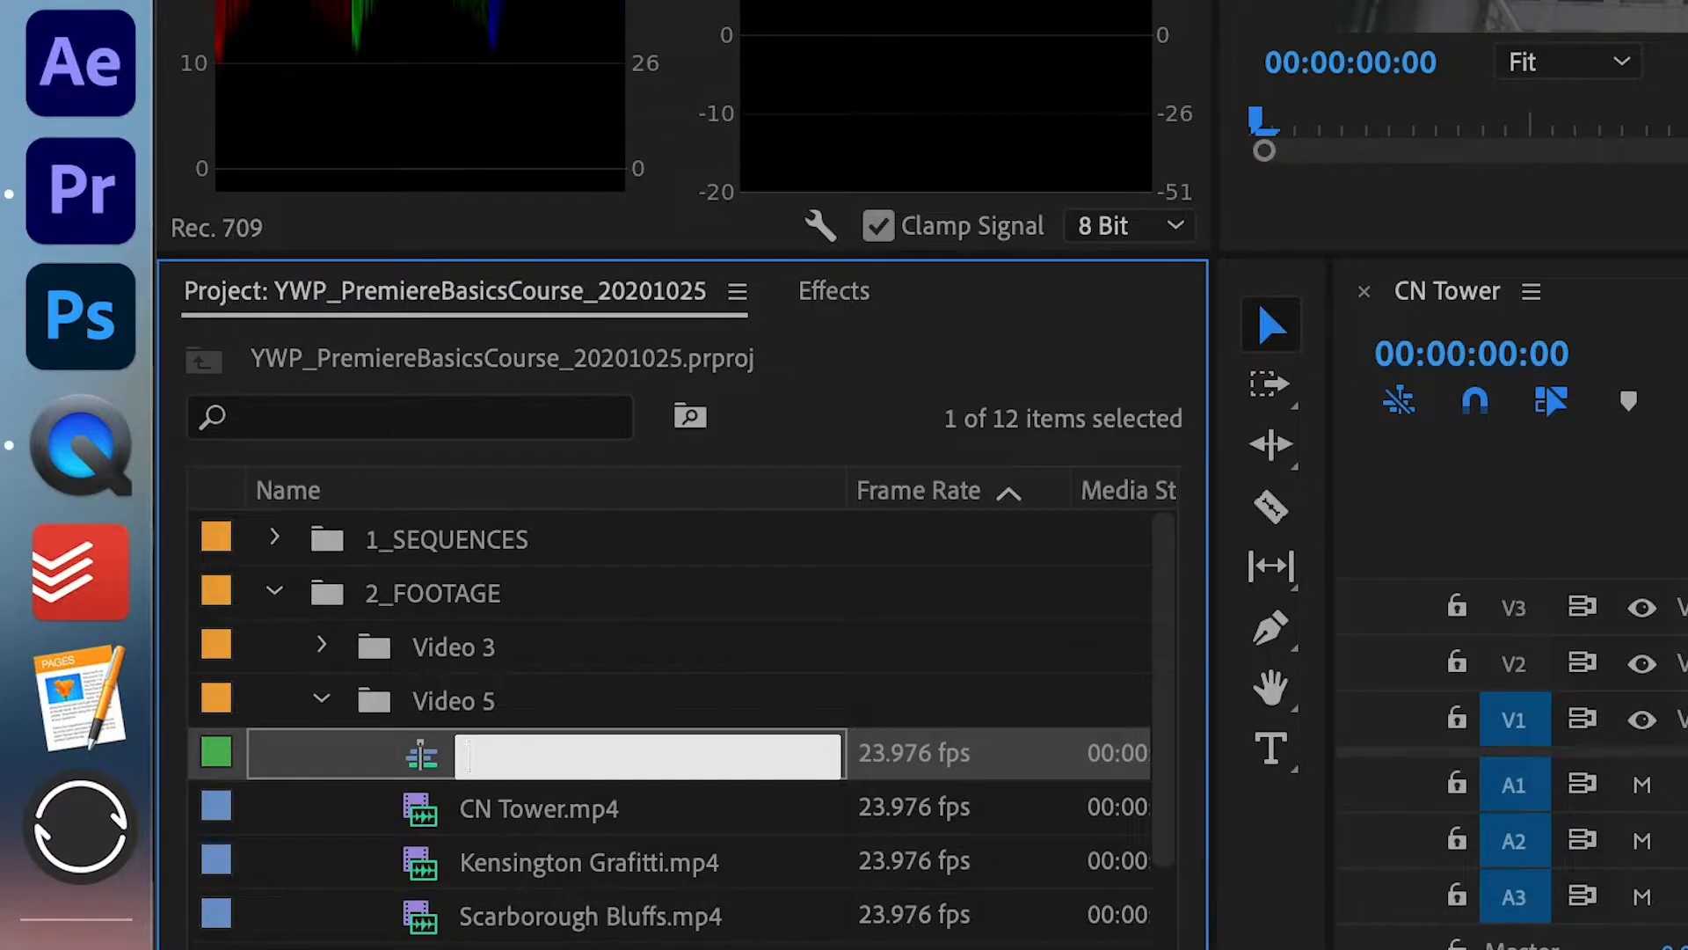
pyautogui.write('Color-Correction')
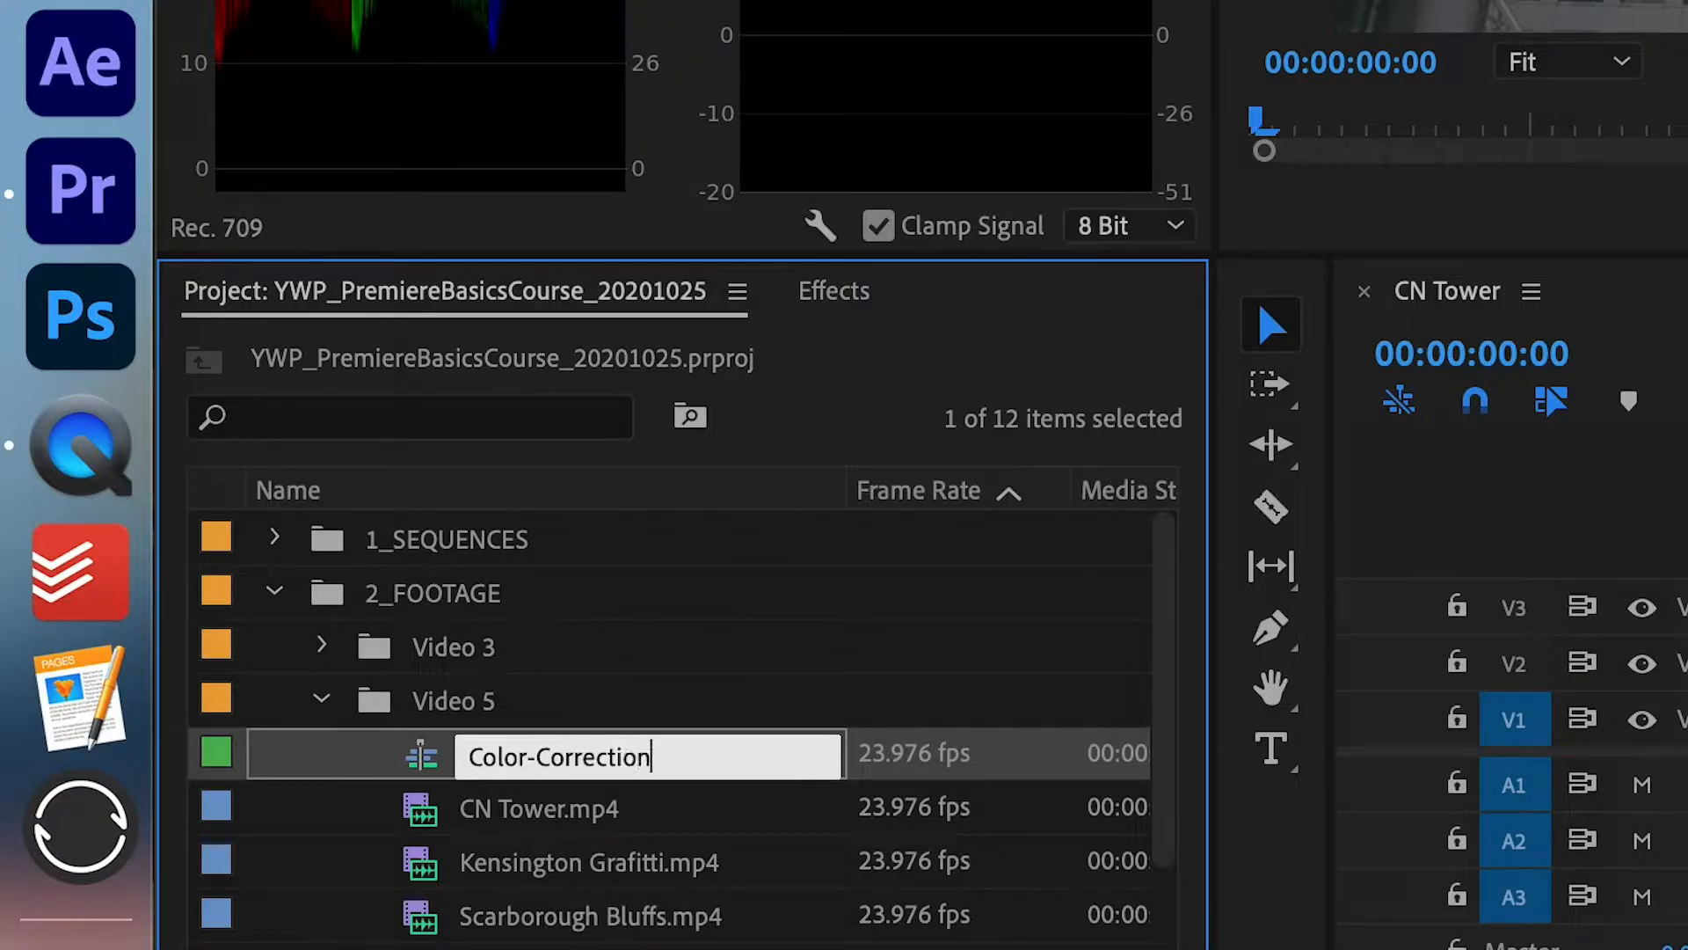
pyautogui.click(510, 853)
pyautogui.click(525, 771)
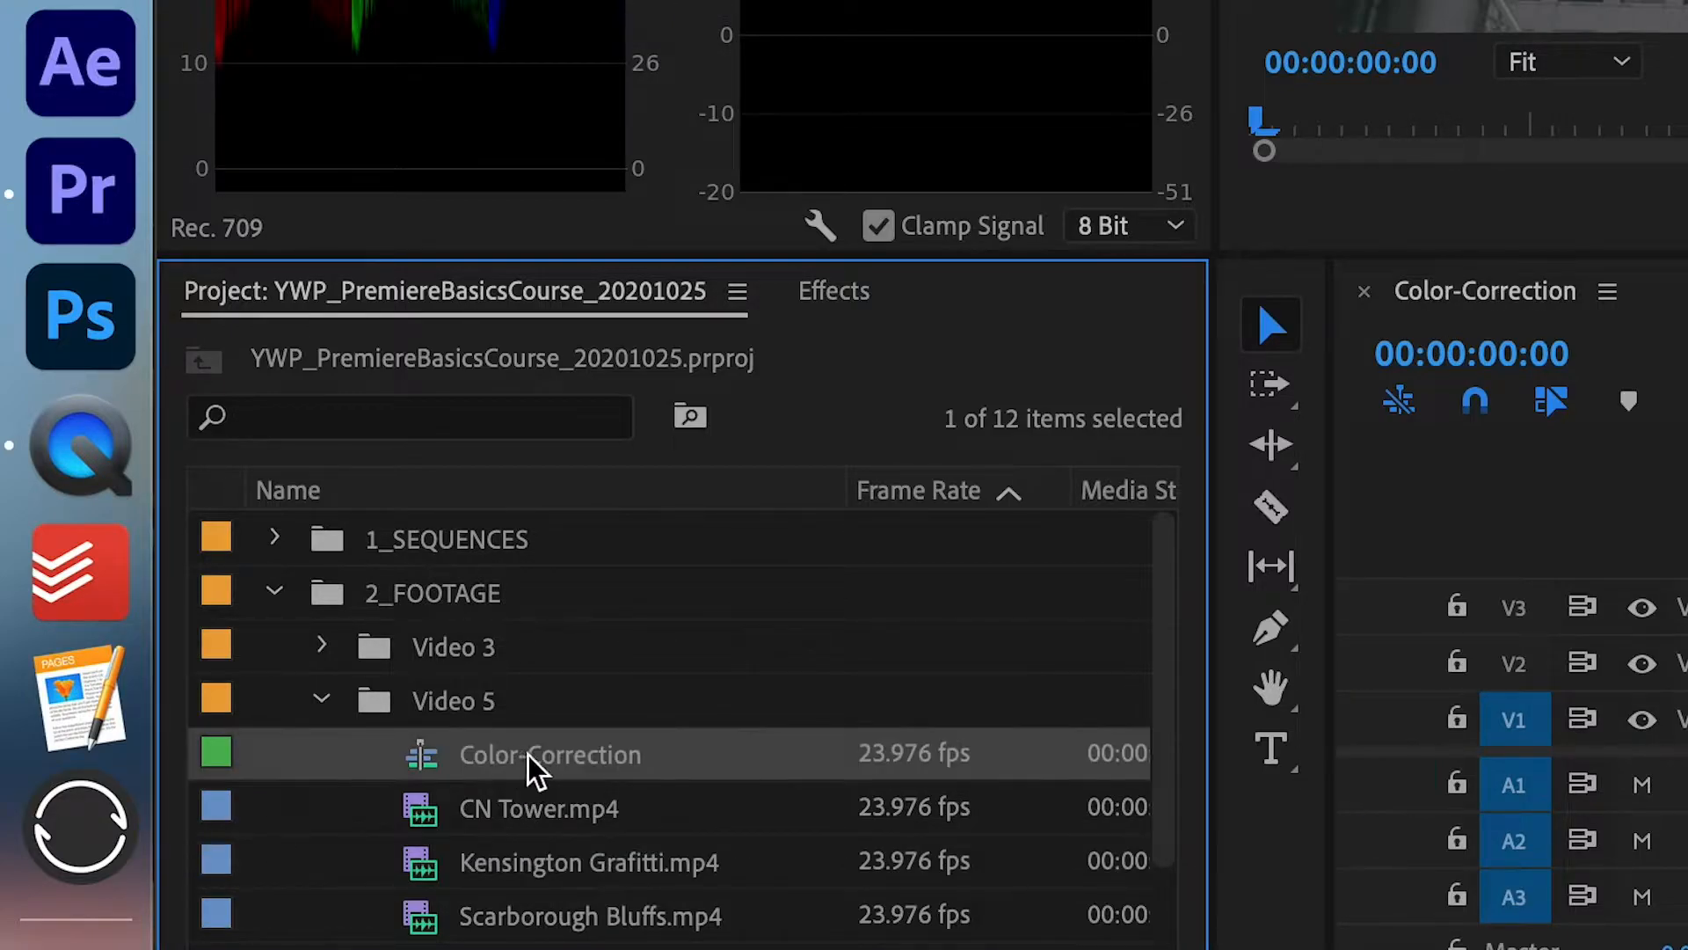
pyautogui.moveTo(449, 543); pyautogui.dragTo(451, 540)
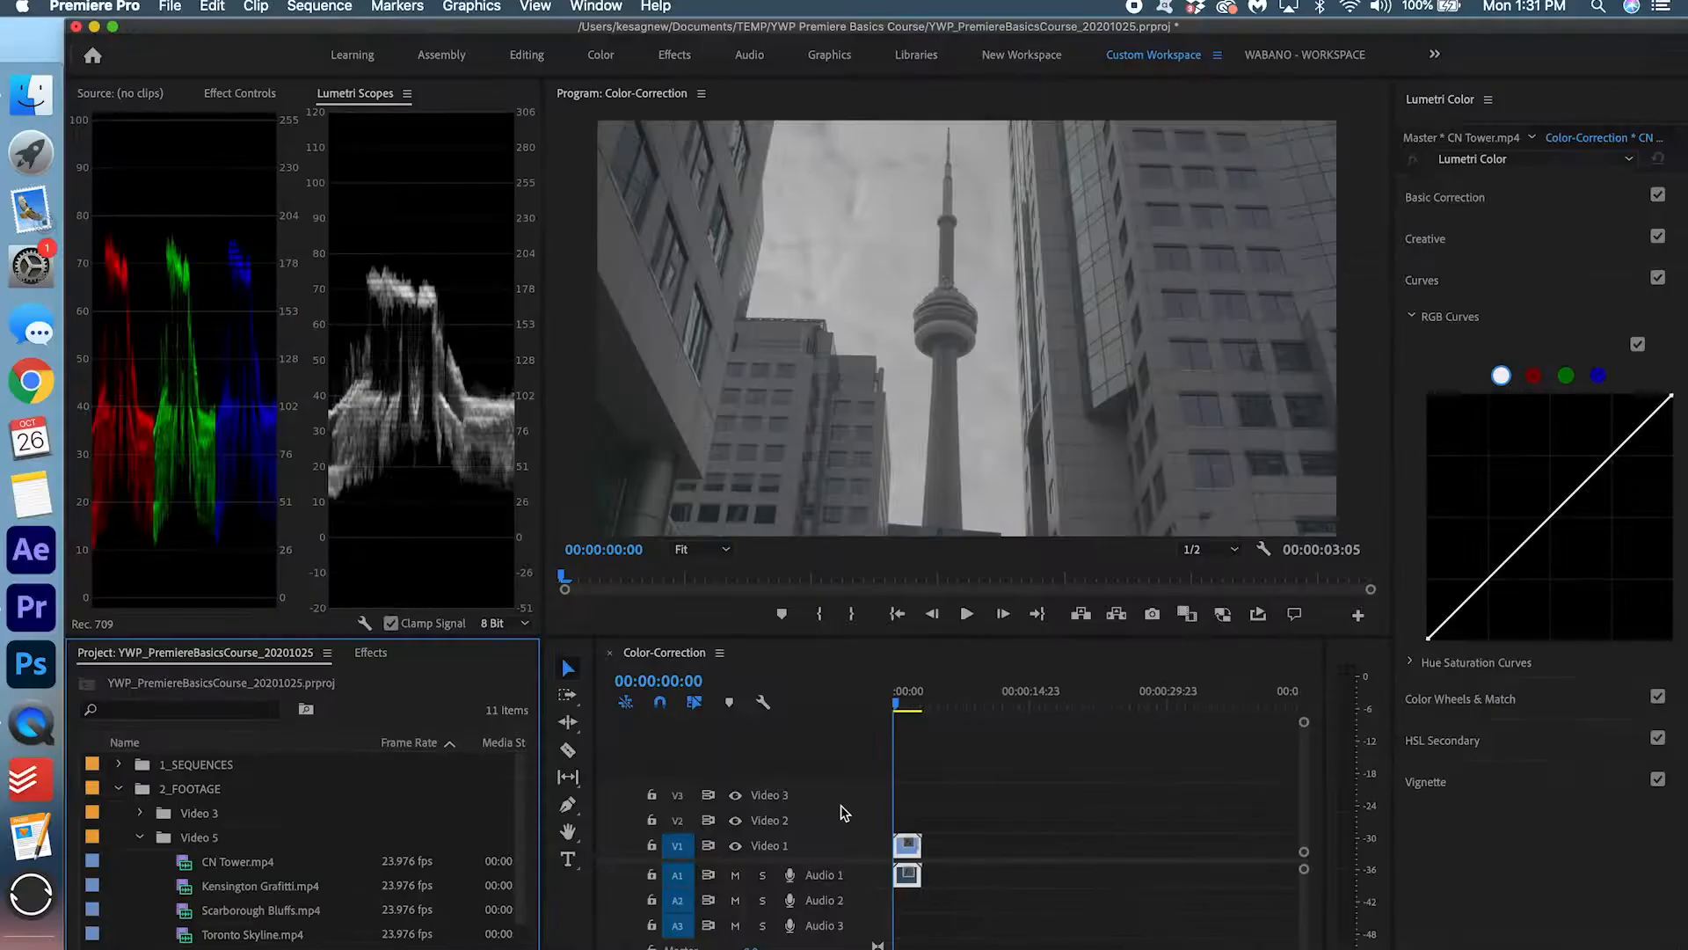
# Append Kensington Grafitti.mp4, Scarborough Bluffs.mp4 and Toronto Skyline.mp4 in order after the CN Tower clip on Video 1, and collapse the footage bins.
pyautogui.press('=')
pyautogui.press('=')
pyautogui.press('=')
pyautogui.press('=')
pyautogui.press('-')
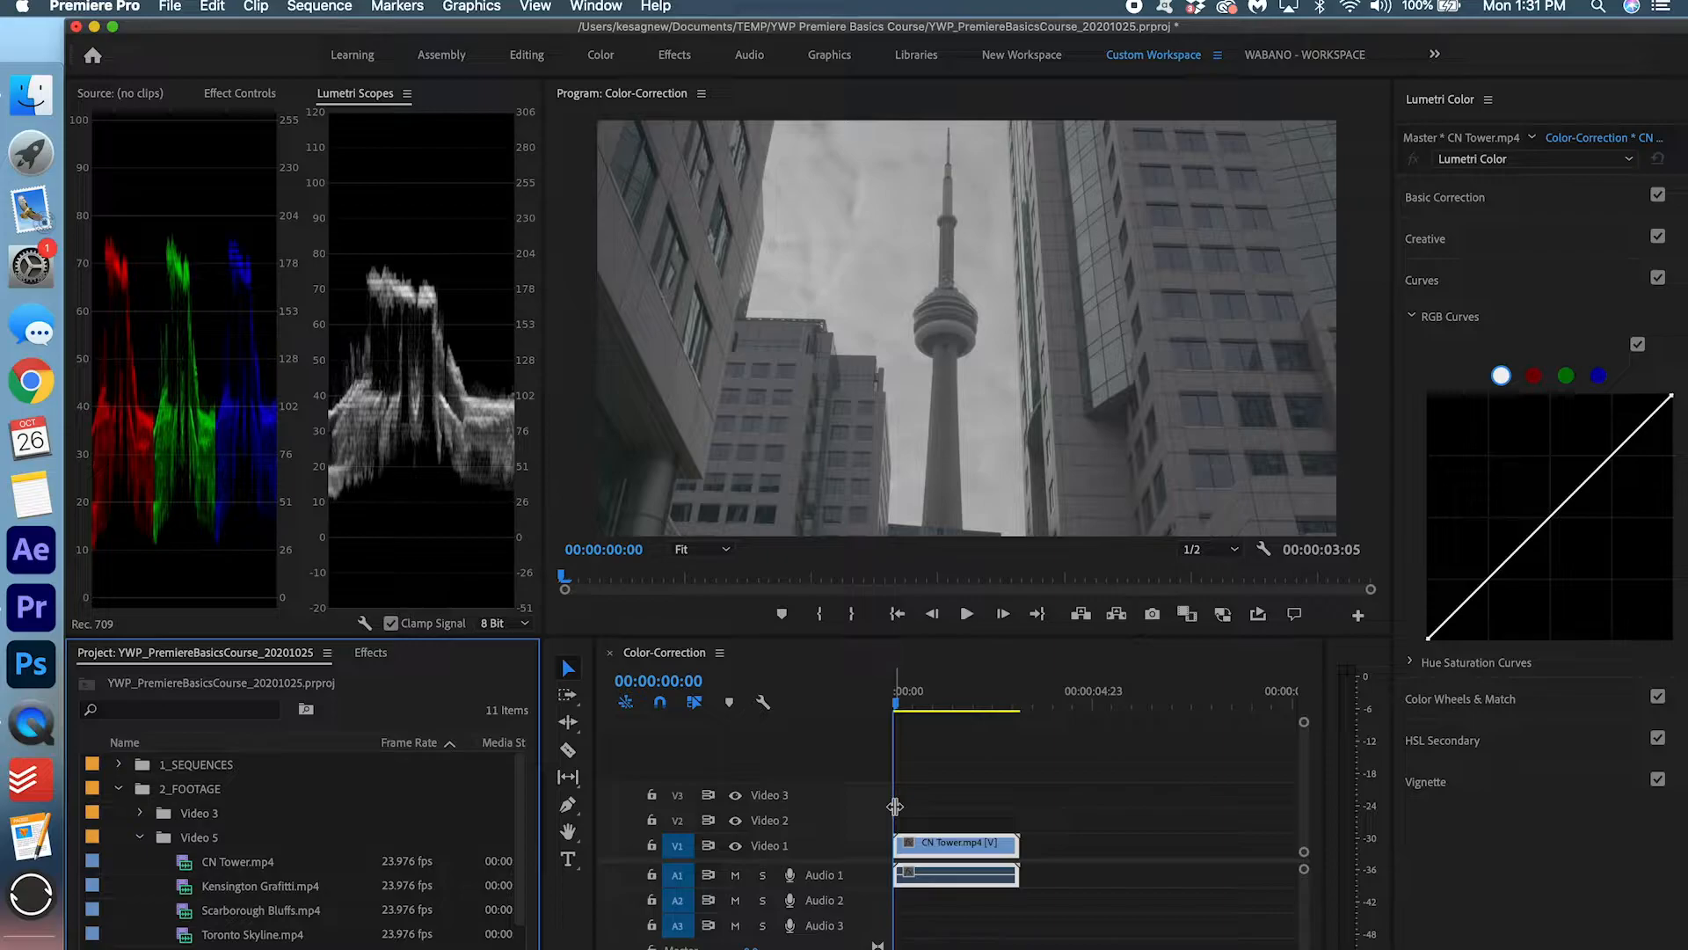
pyautogui.click(238, 887)
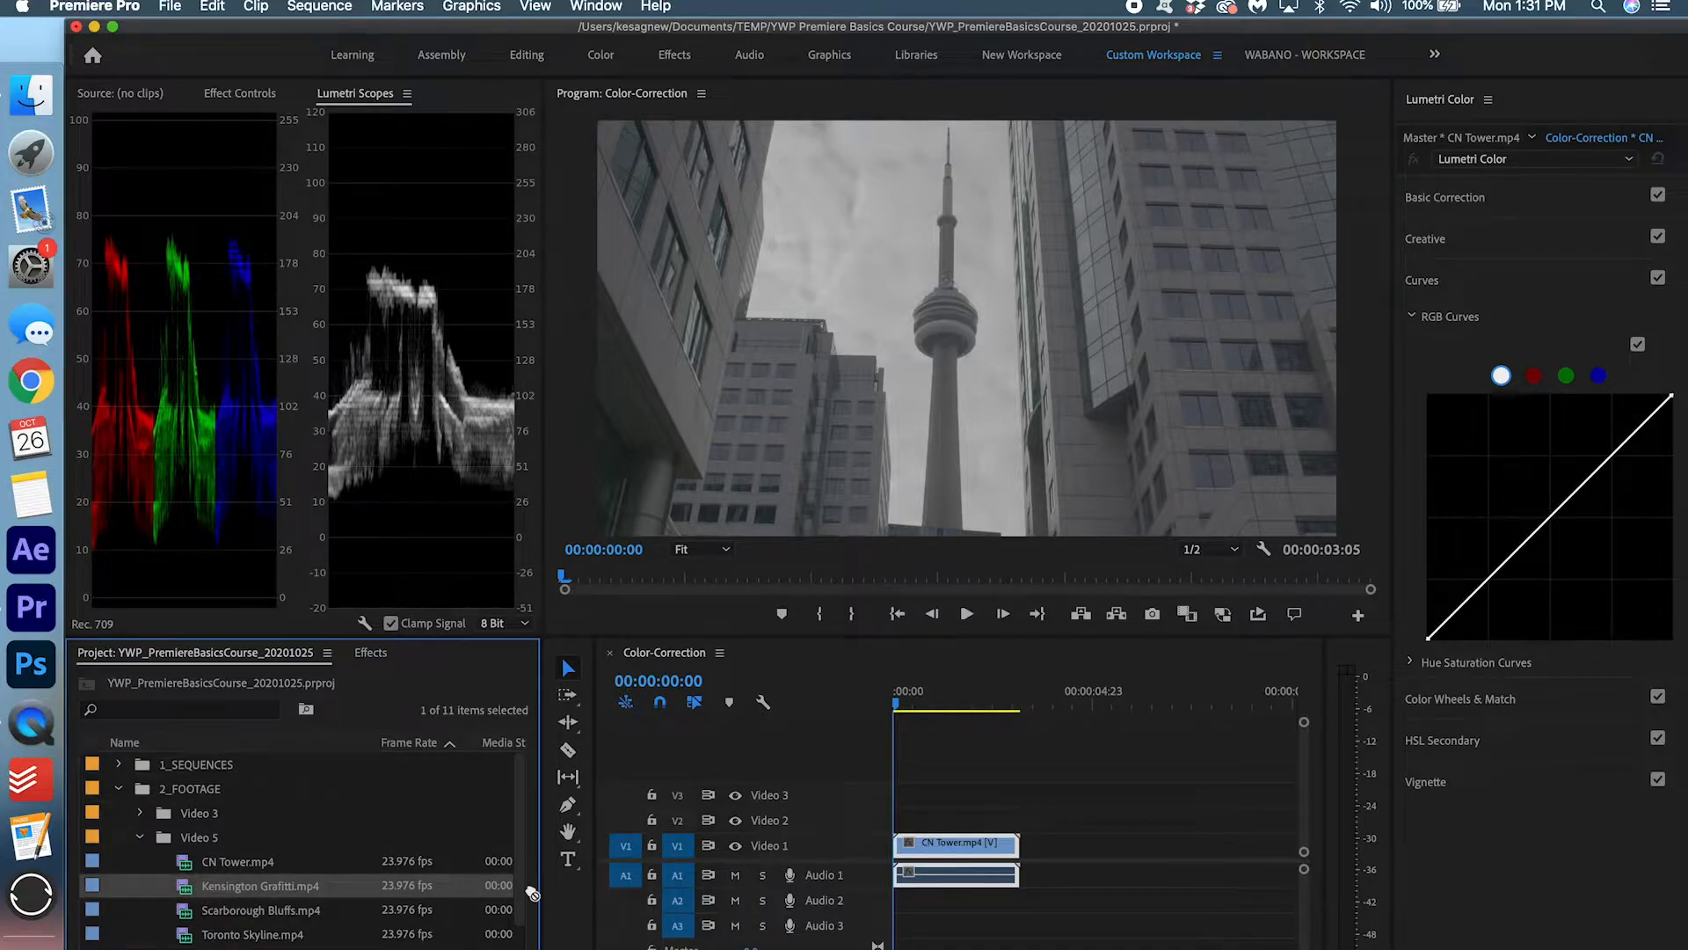
pyautogui.moveTo(531, 894); pyautogui.dragTo(1028, 866)
pyautogui.moveTo(285, 912); pyautogui.dragTo(1157, 875)
pyautogui.press('-')
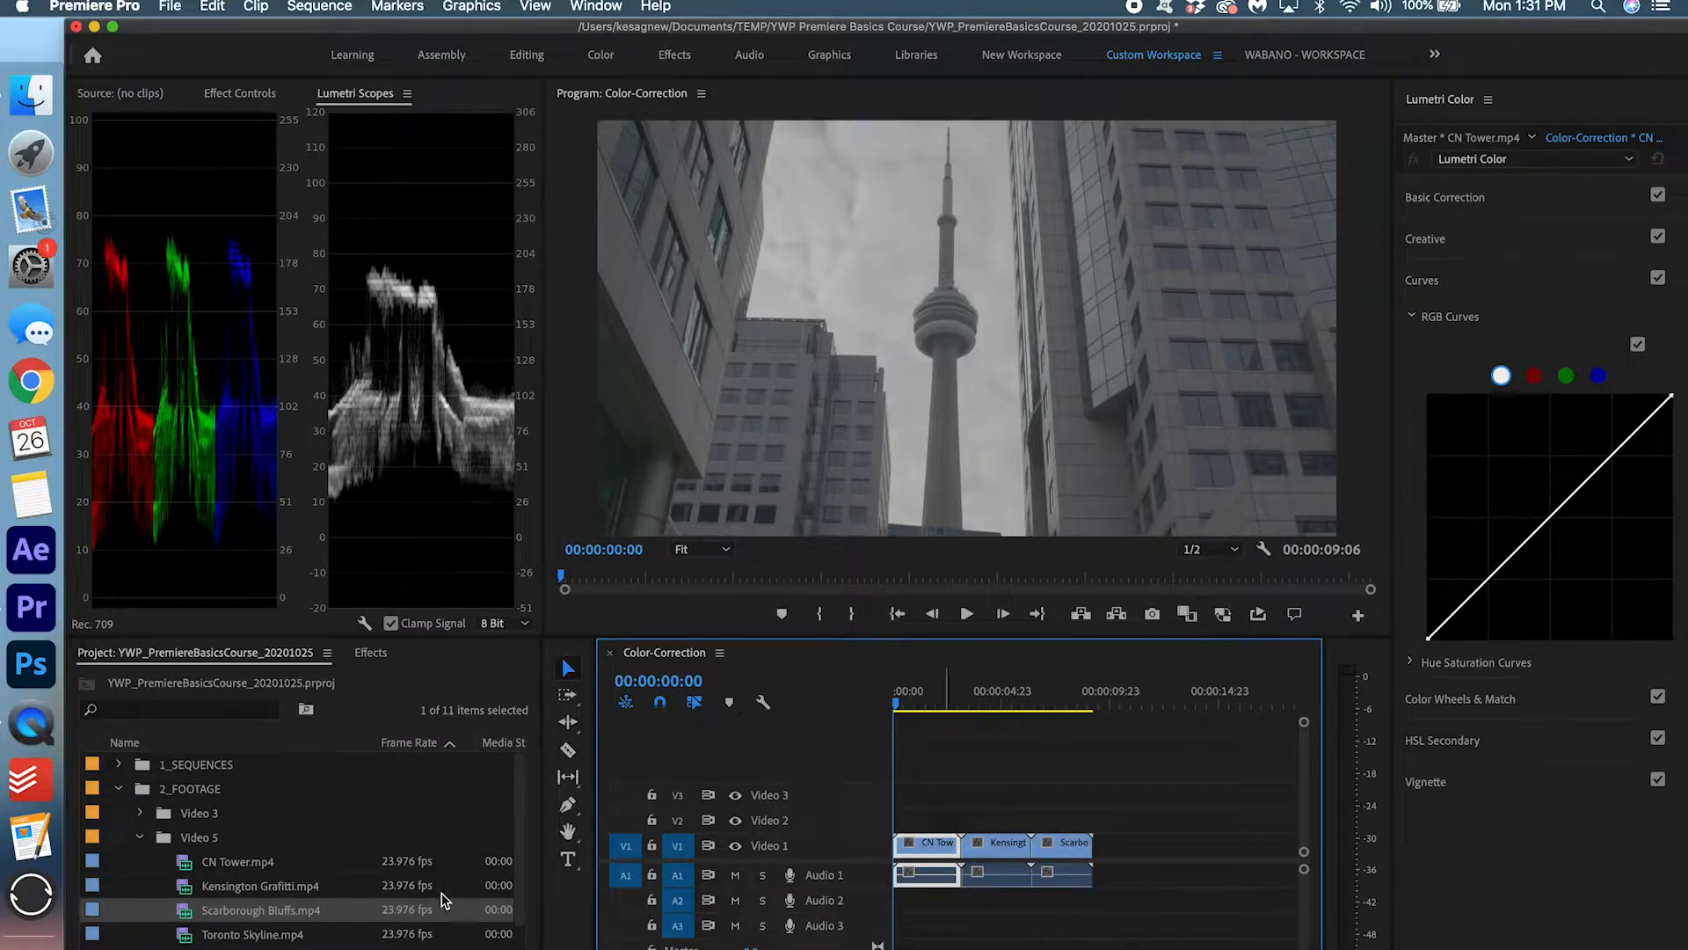
pyautogui.moveTo(255, 935); pyautogui.dragTo(1096, 874)
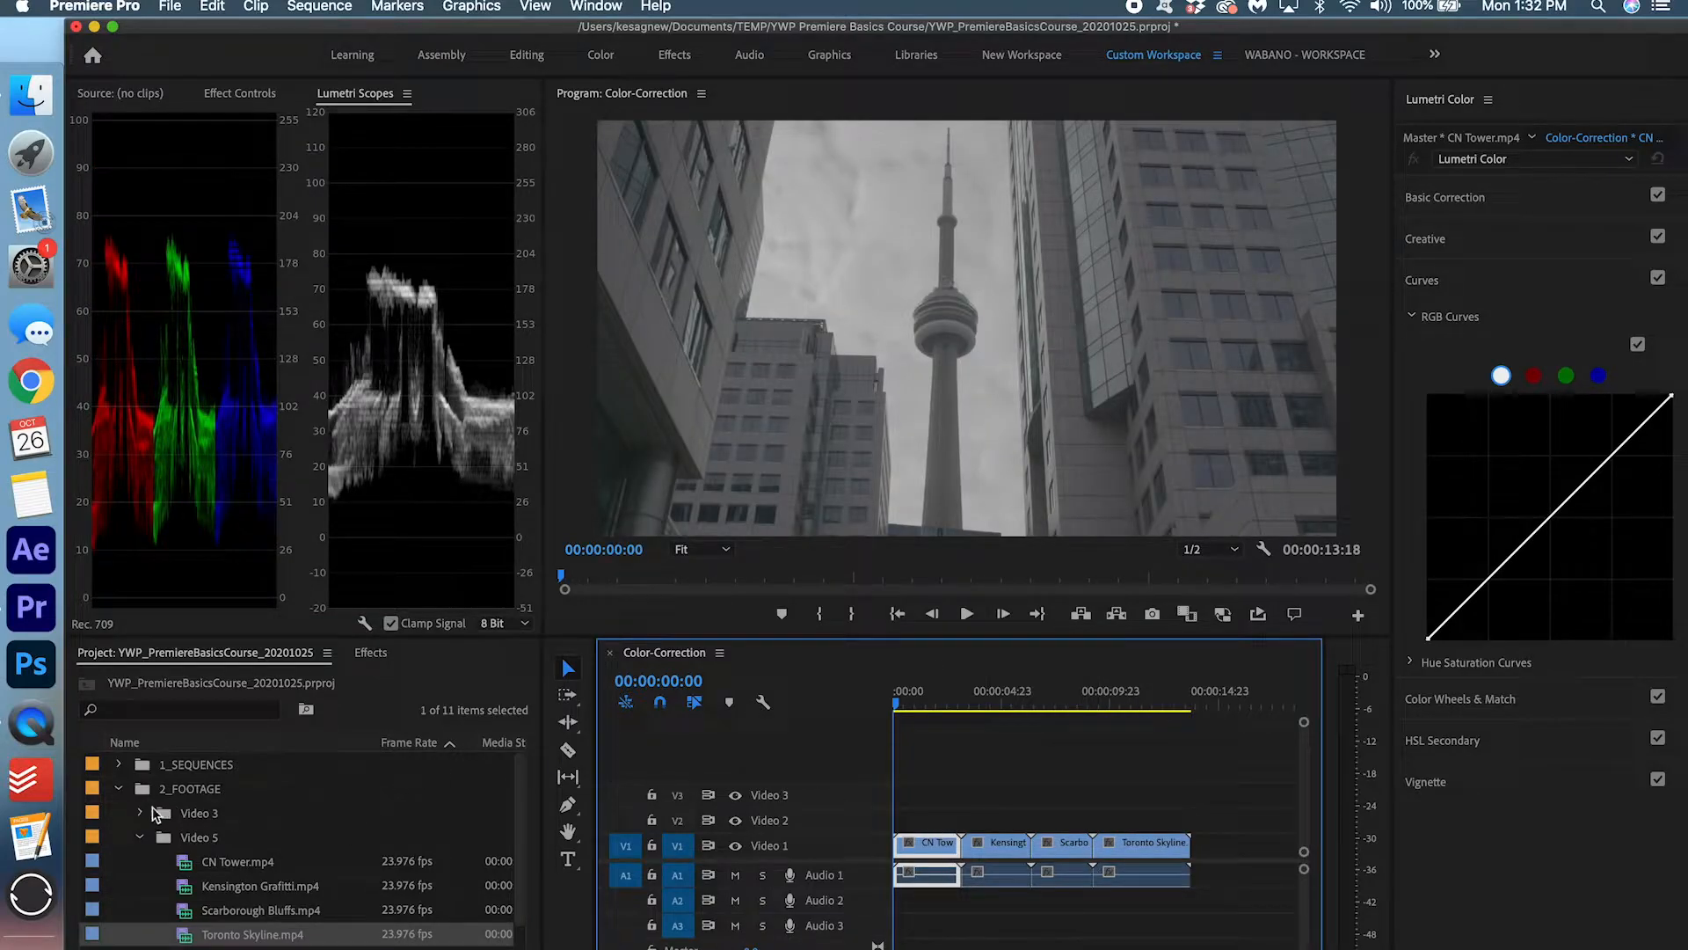
pyautogui.click(139, 838)
pyautogui.click(117, 789)
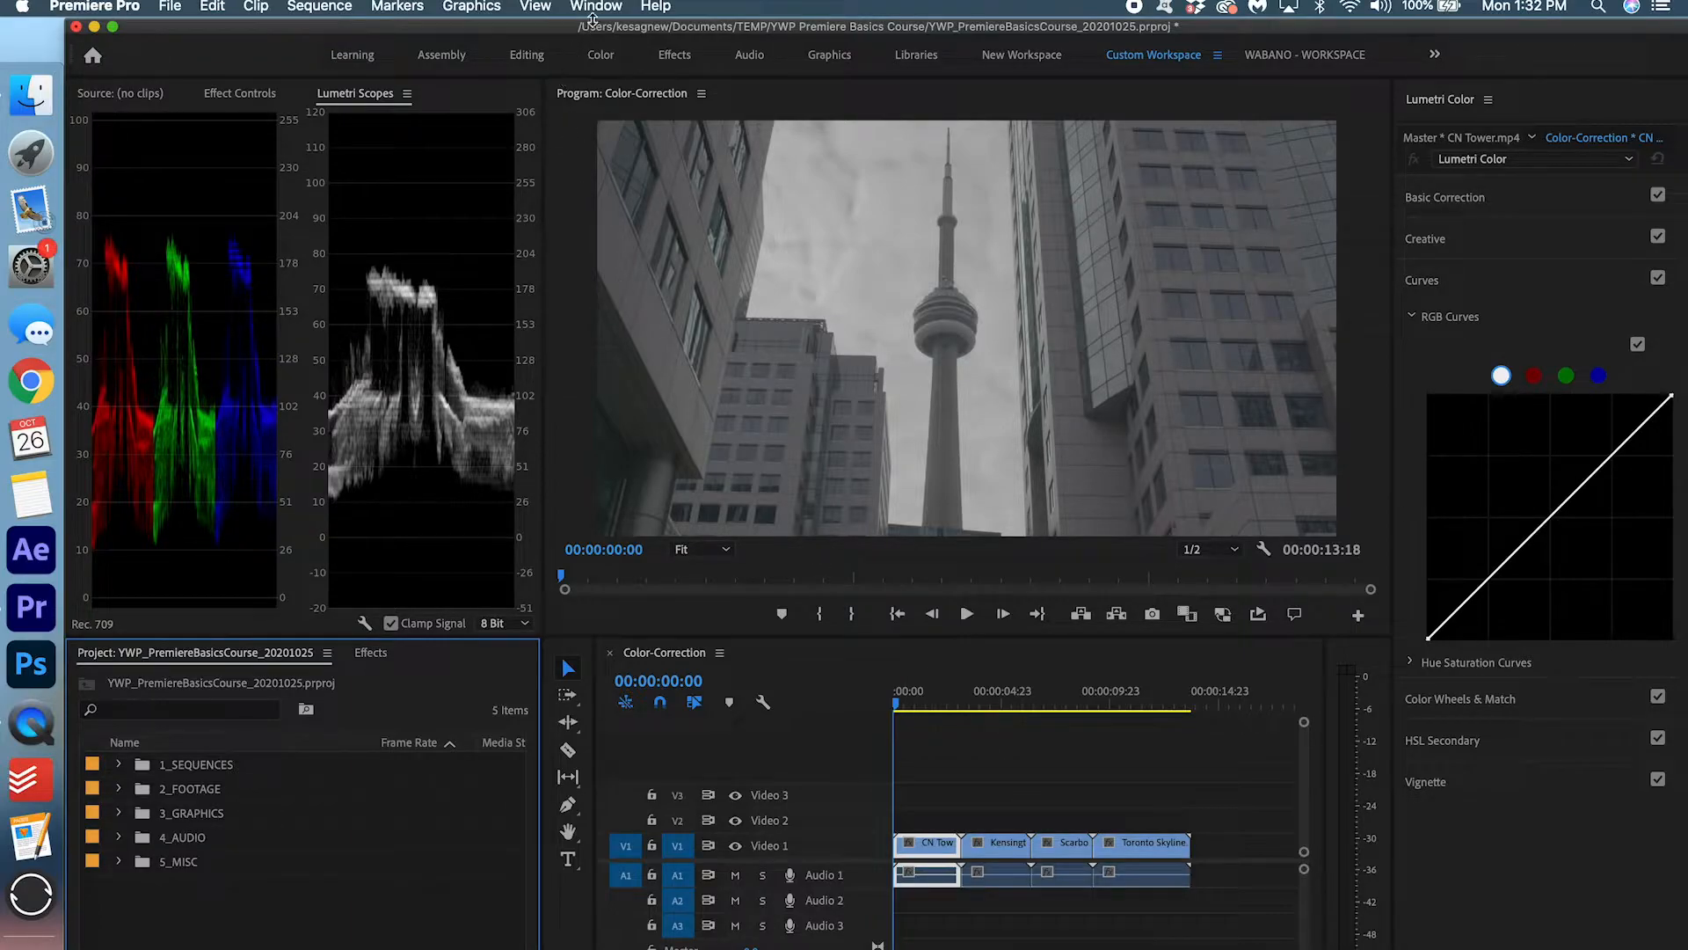
# Reset the Custom Workspace to its saved layout.
pyautogui.click(597, 9)
pyautogui.moveTo(633, 30)
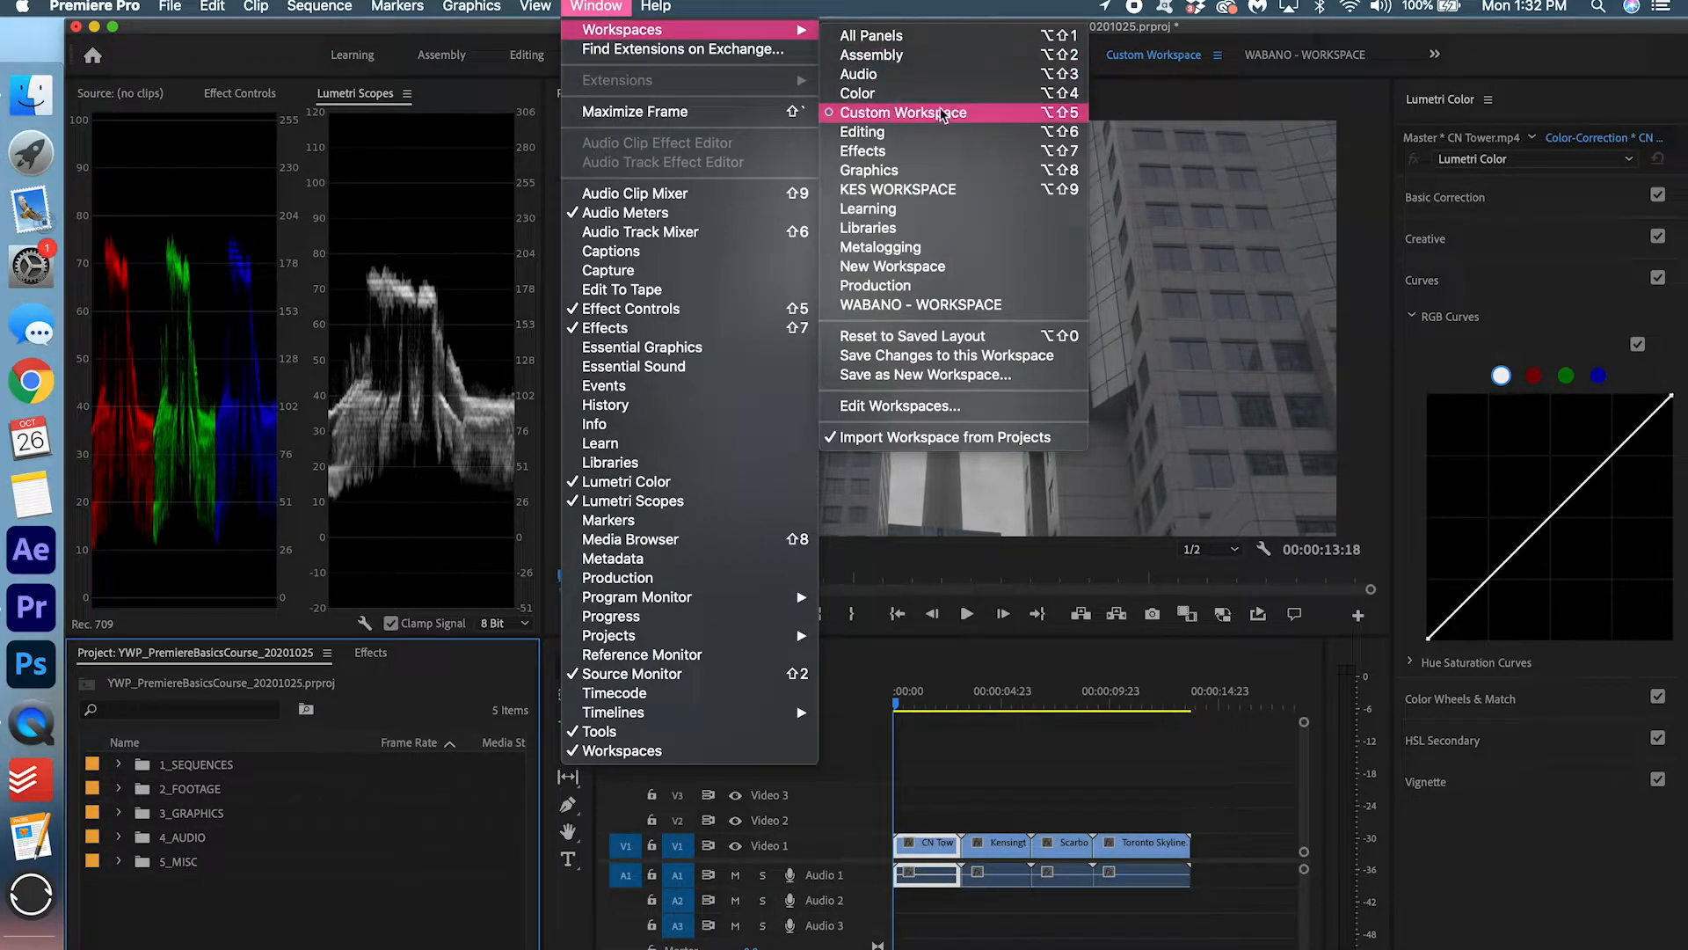
pyautogui.click(992, 338)
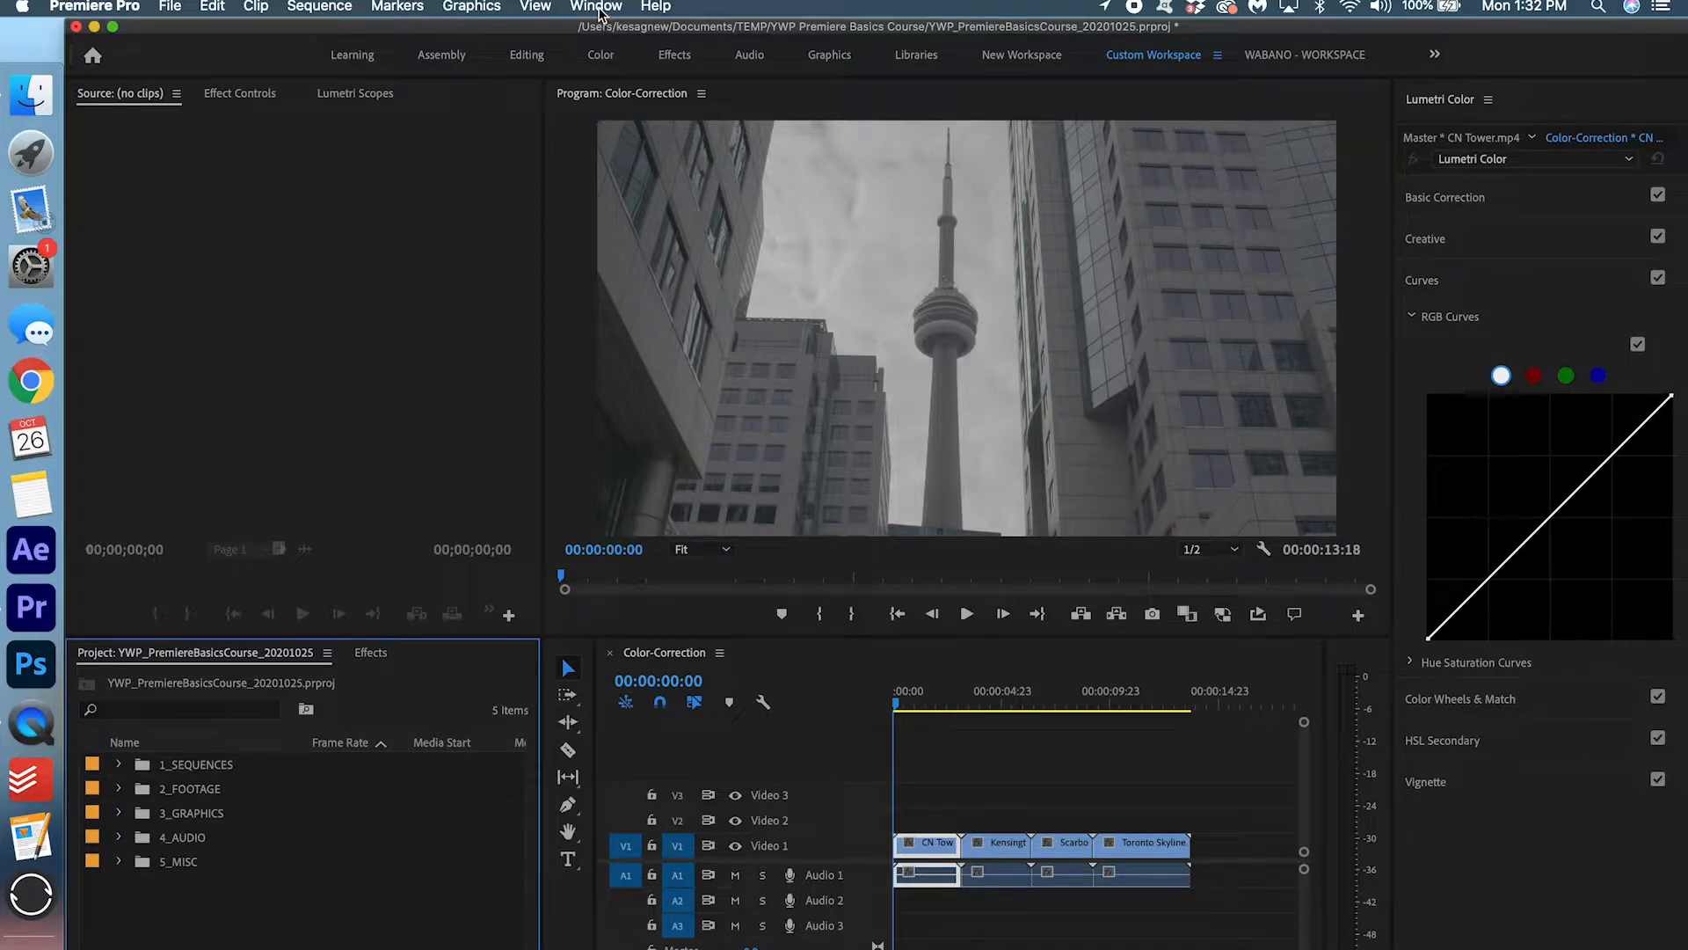
# Display the Lumetri Scopes and check that Parade (RGB) and Waveform (Luma) are the enabled scopes.
pyautogui.click(598, 7)
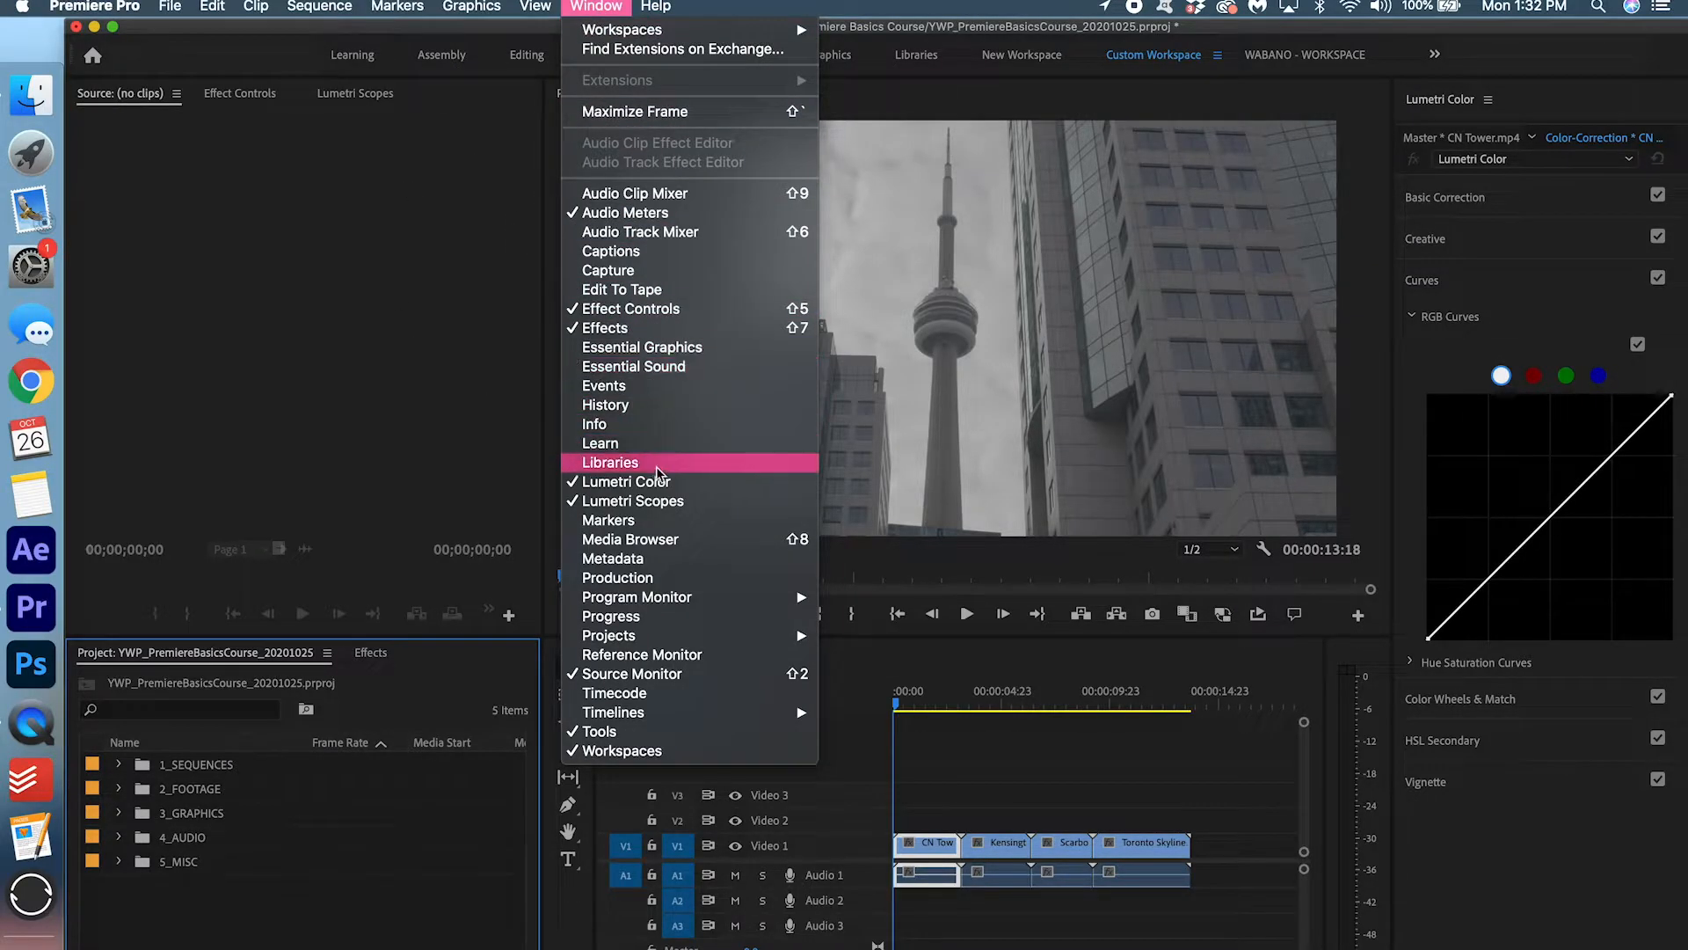
pyautogui.click(694, 508)
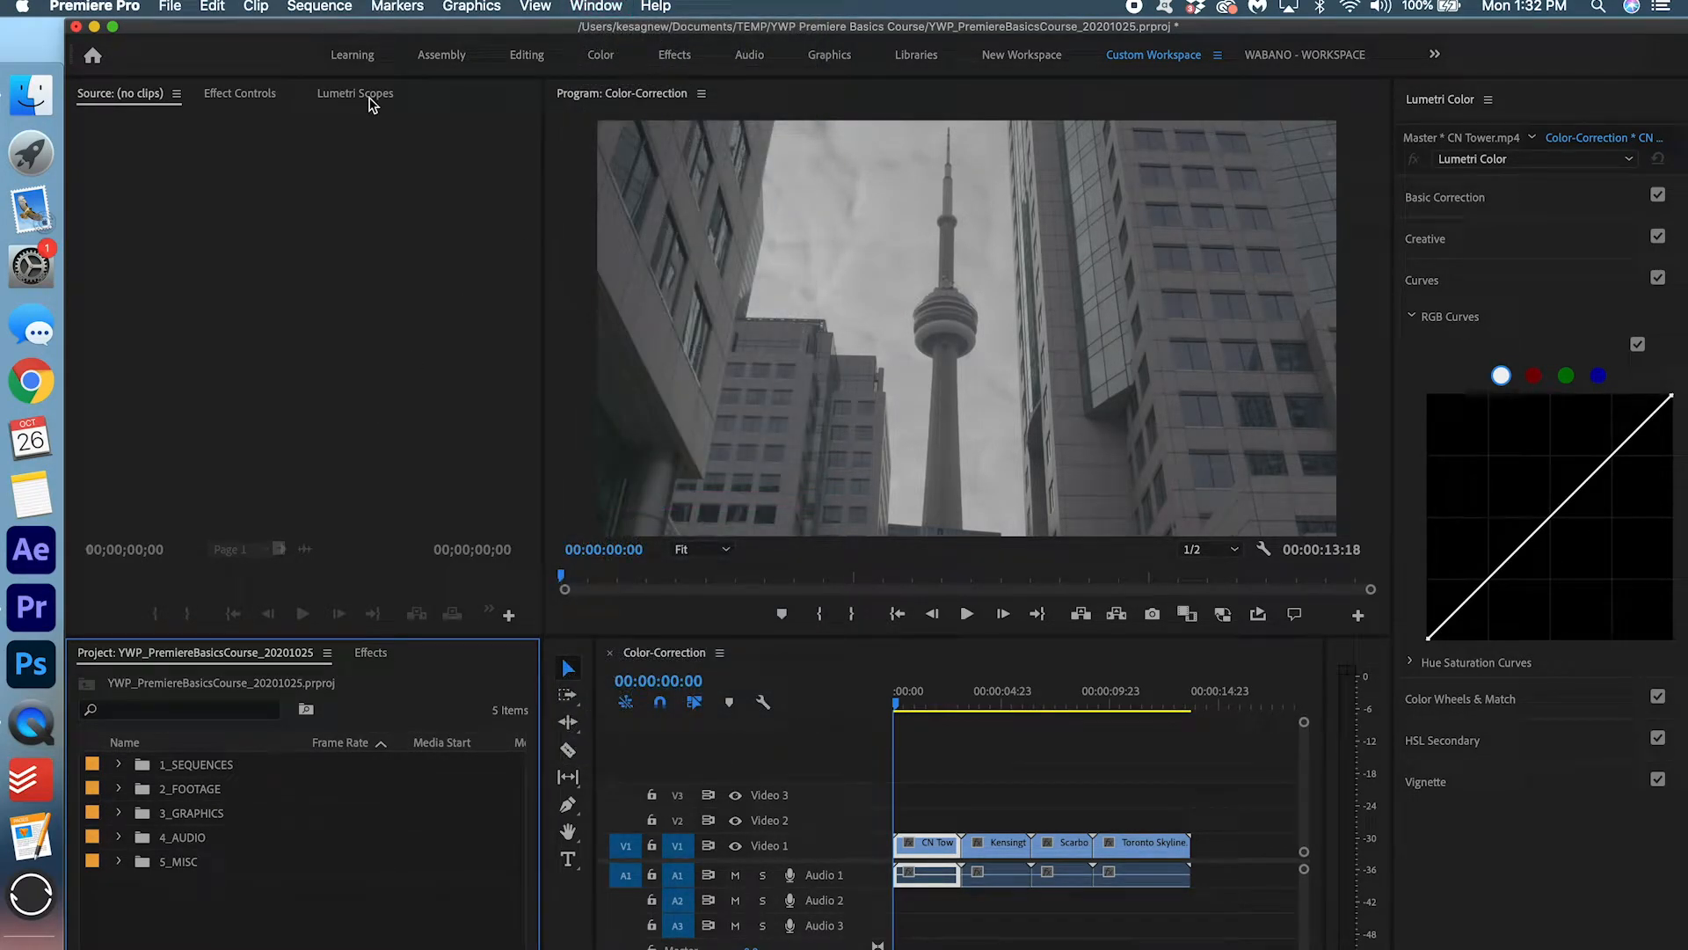
pyautogui.click(355, 93)
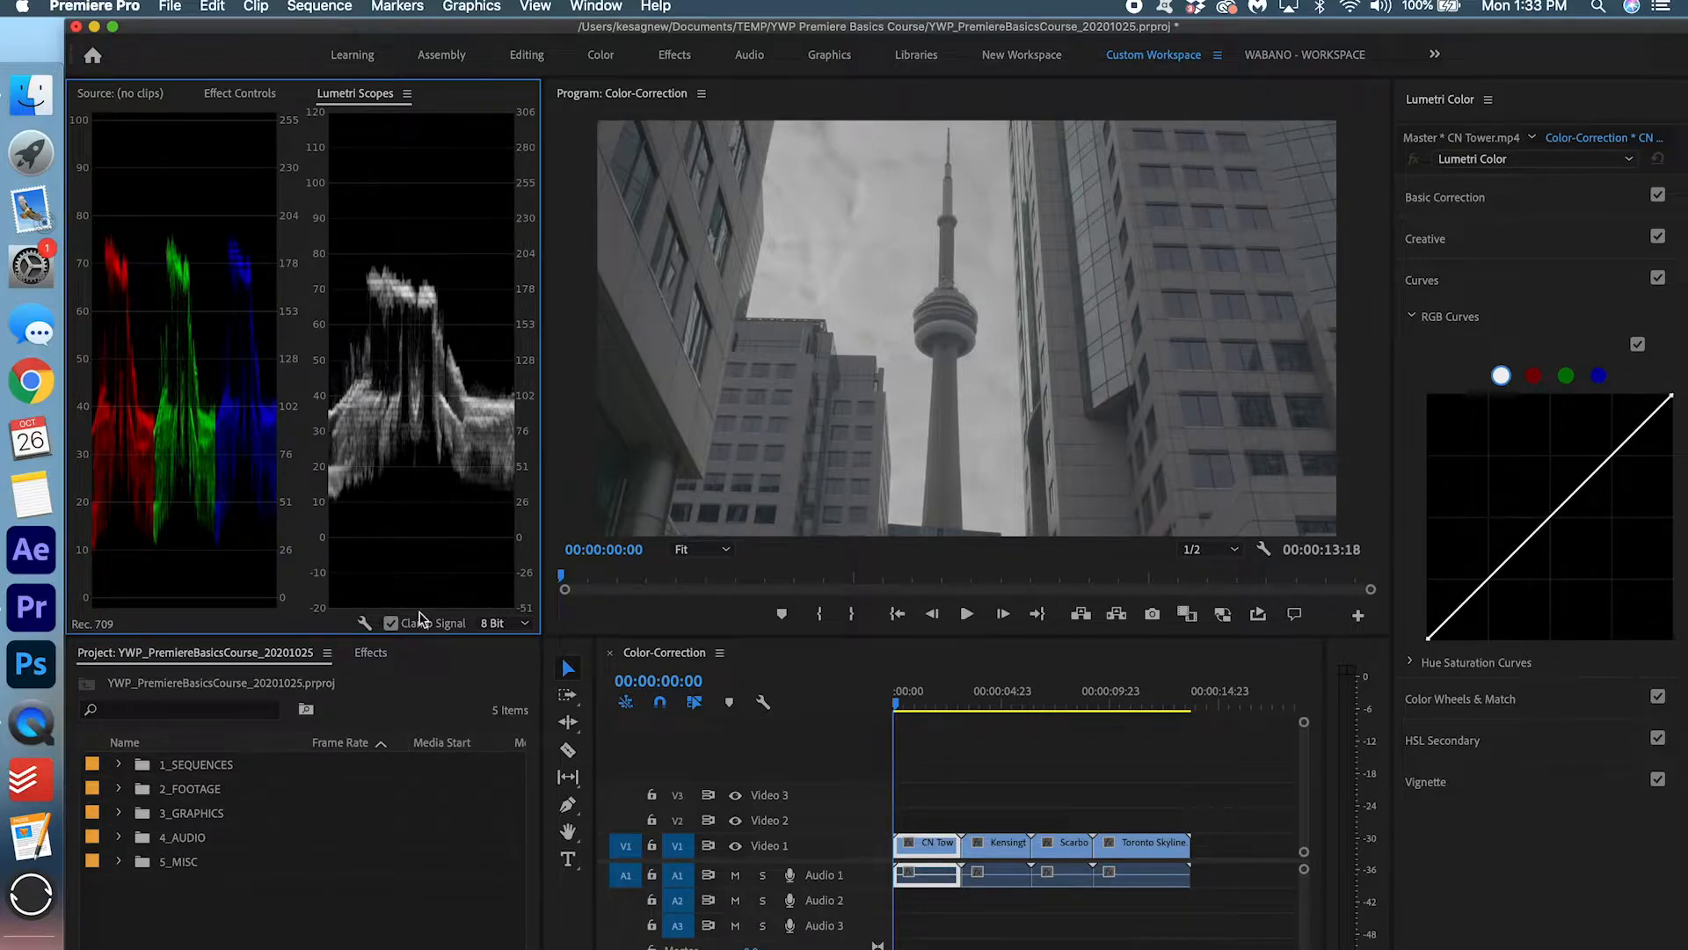
pyautogui.click(363, 624)
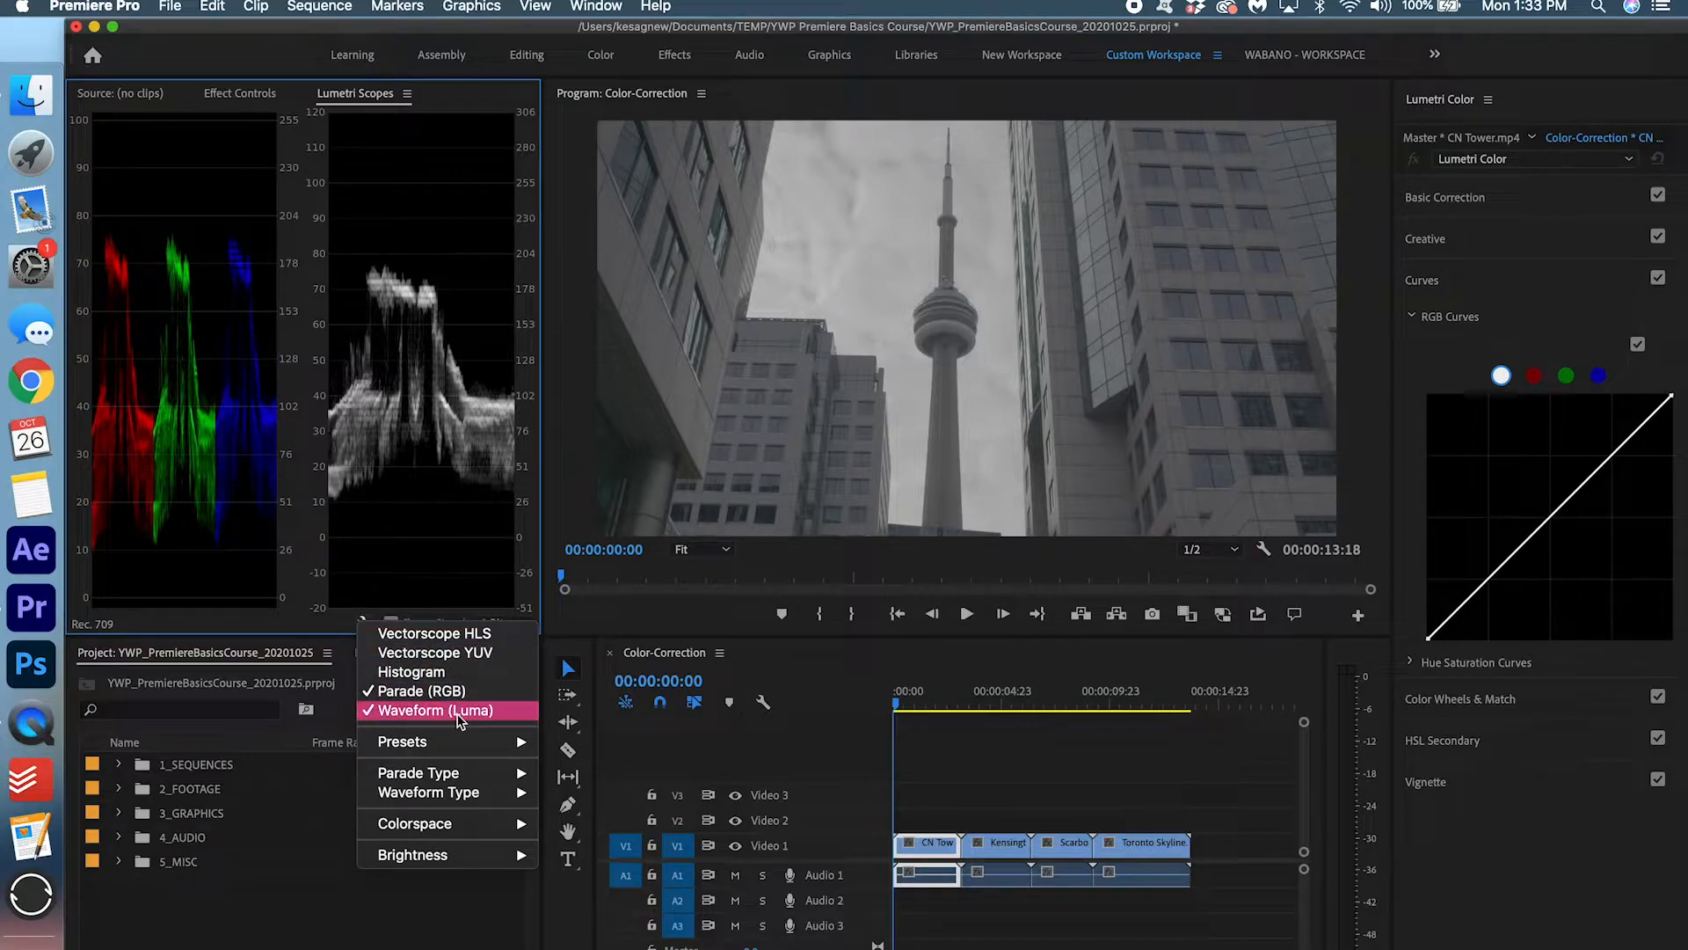
pyautogui.moveTo(473, 777)
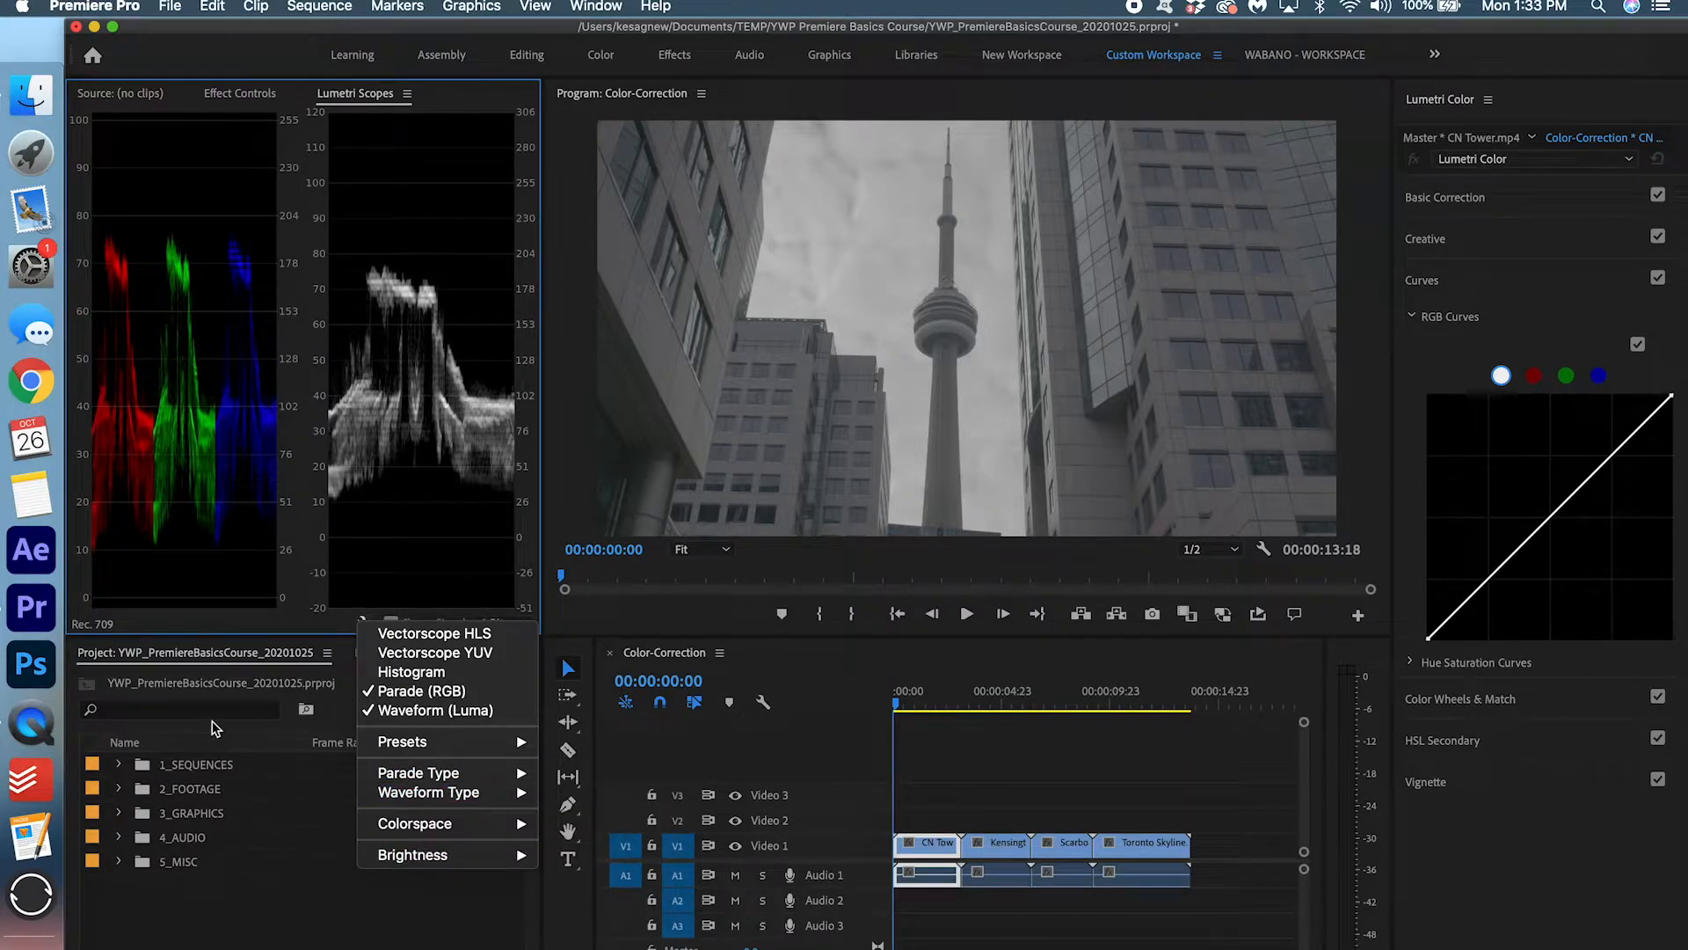
pyautogui.click(330, 634)
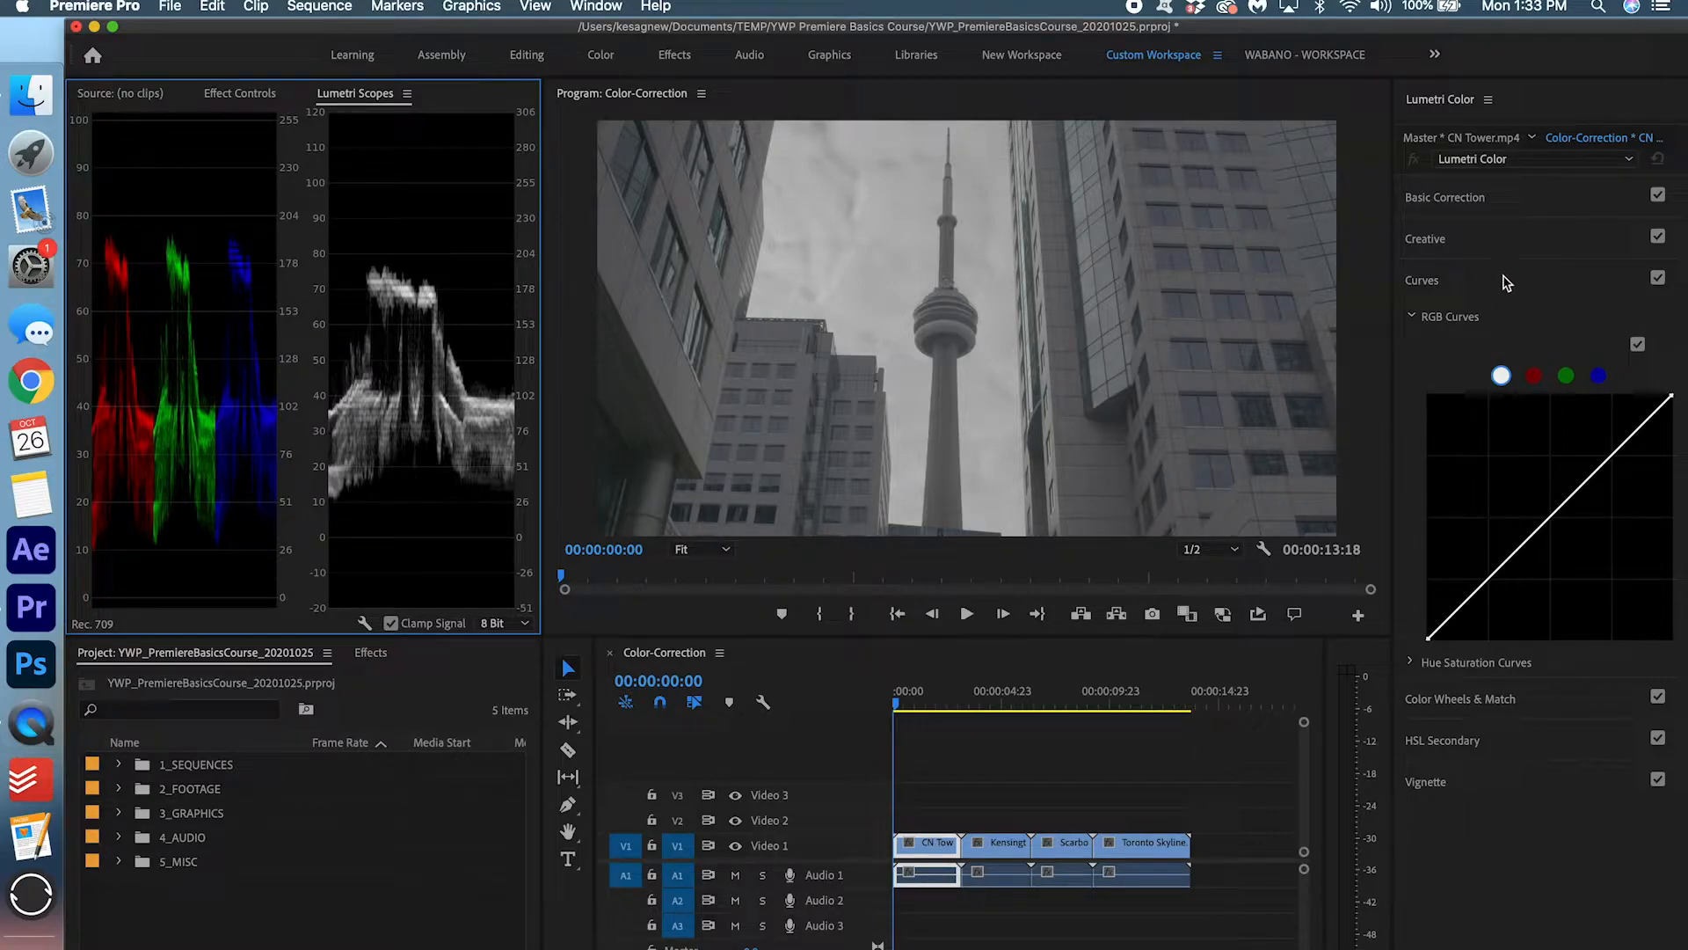
# Brighten the highlights and deepen the shadows of the CN Tower clip by moving the white and black endpoints of the master RGB curve inward.
pyautogui.click(1529, 281)
pyautogui.click(1486, 282)
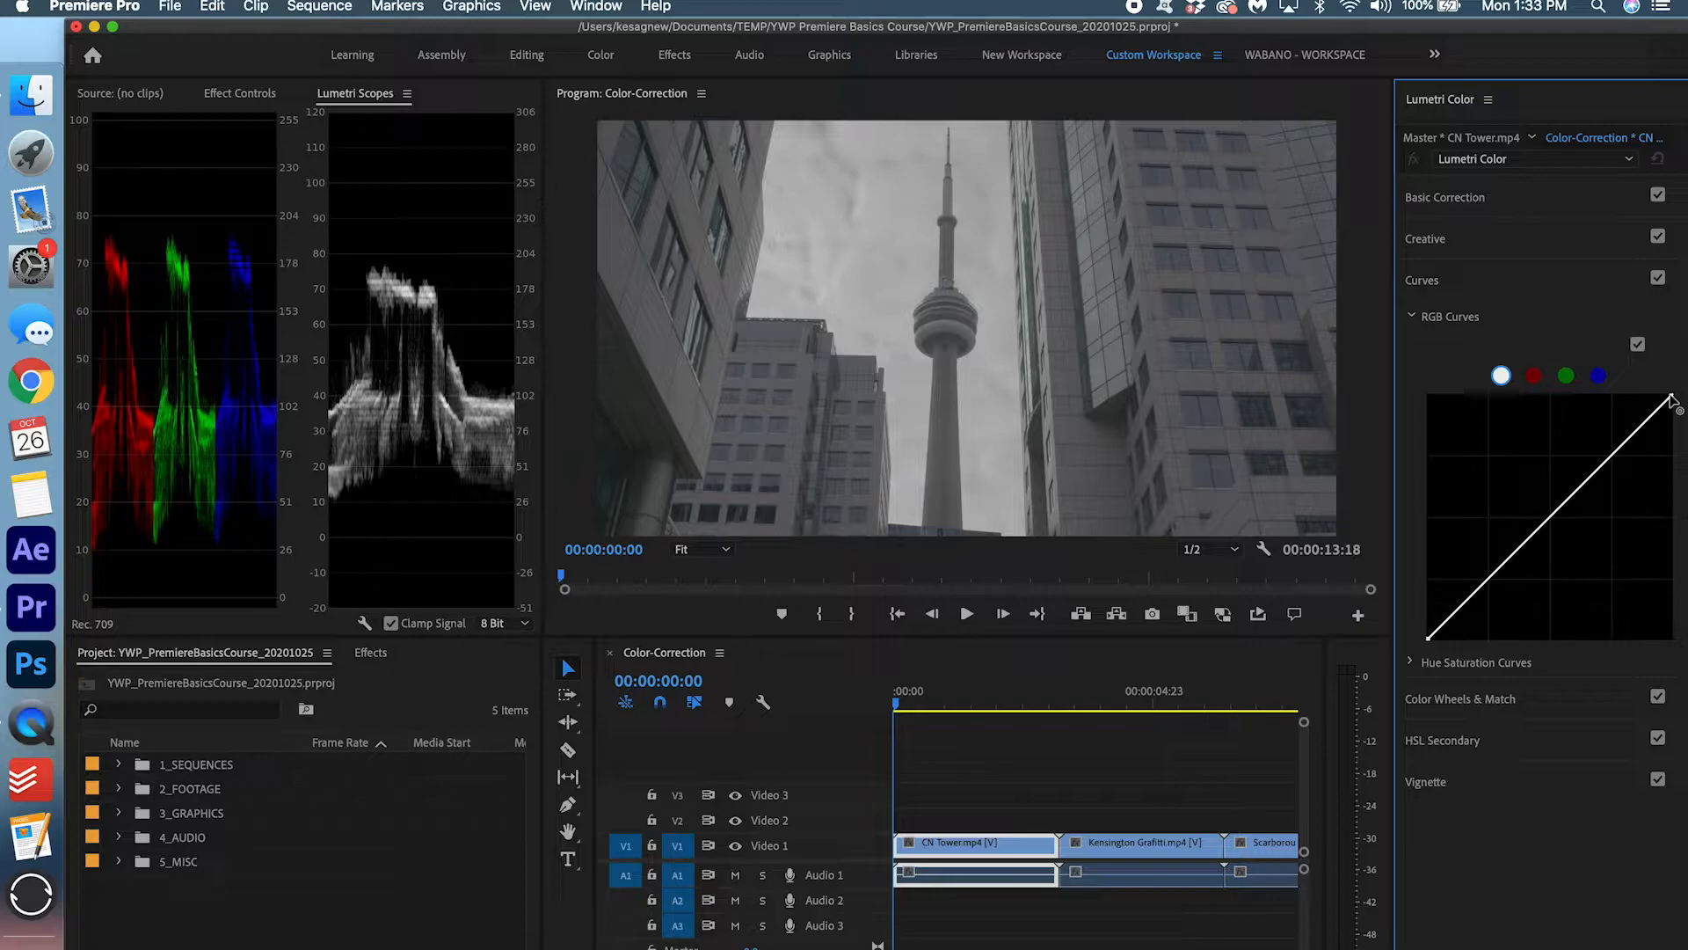
pyautogui.moveTo(1672, 400); pyautogui.dragTo(1616, 373)
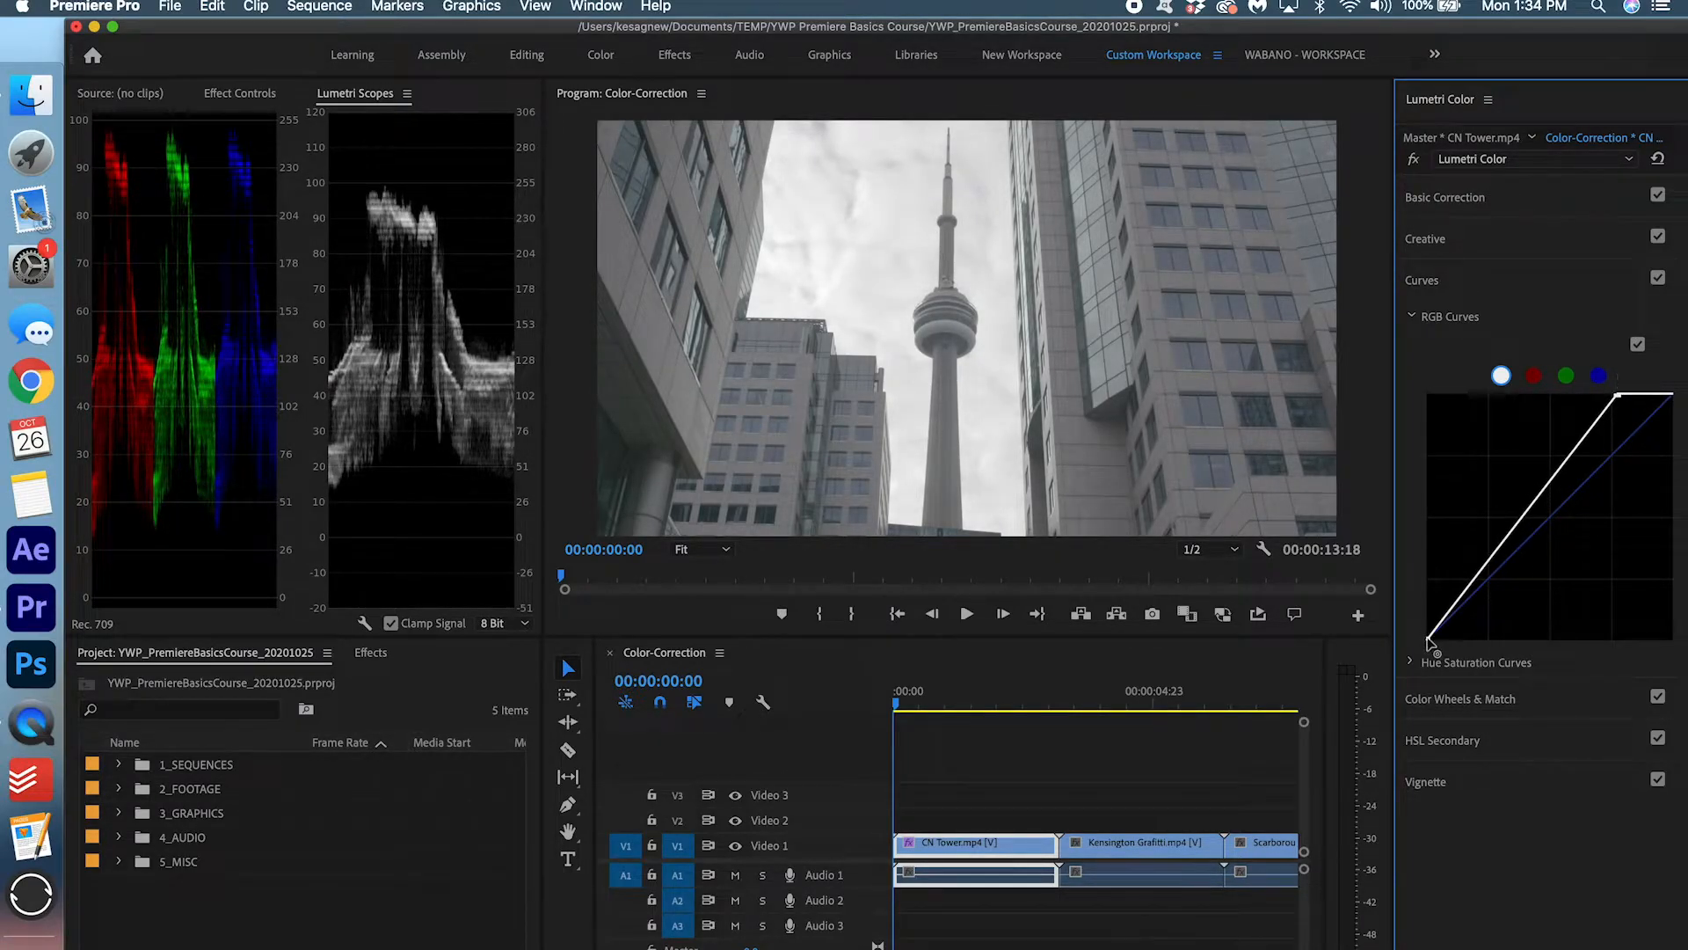
pyautogui.moveTo(1431, 645); pyautogui.dragTo(1454, 643)
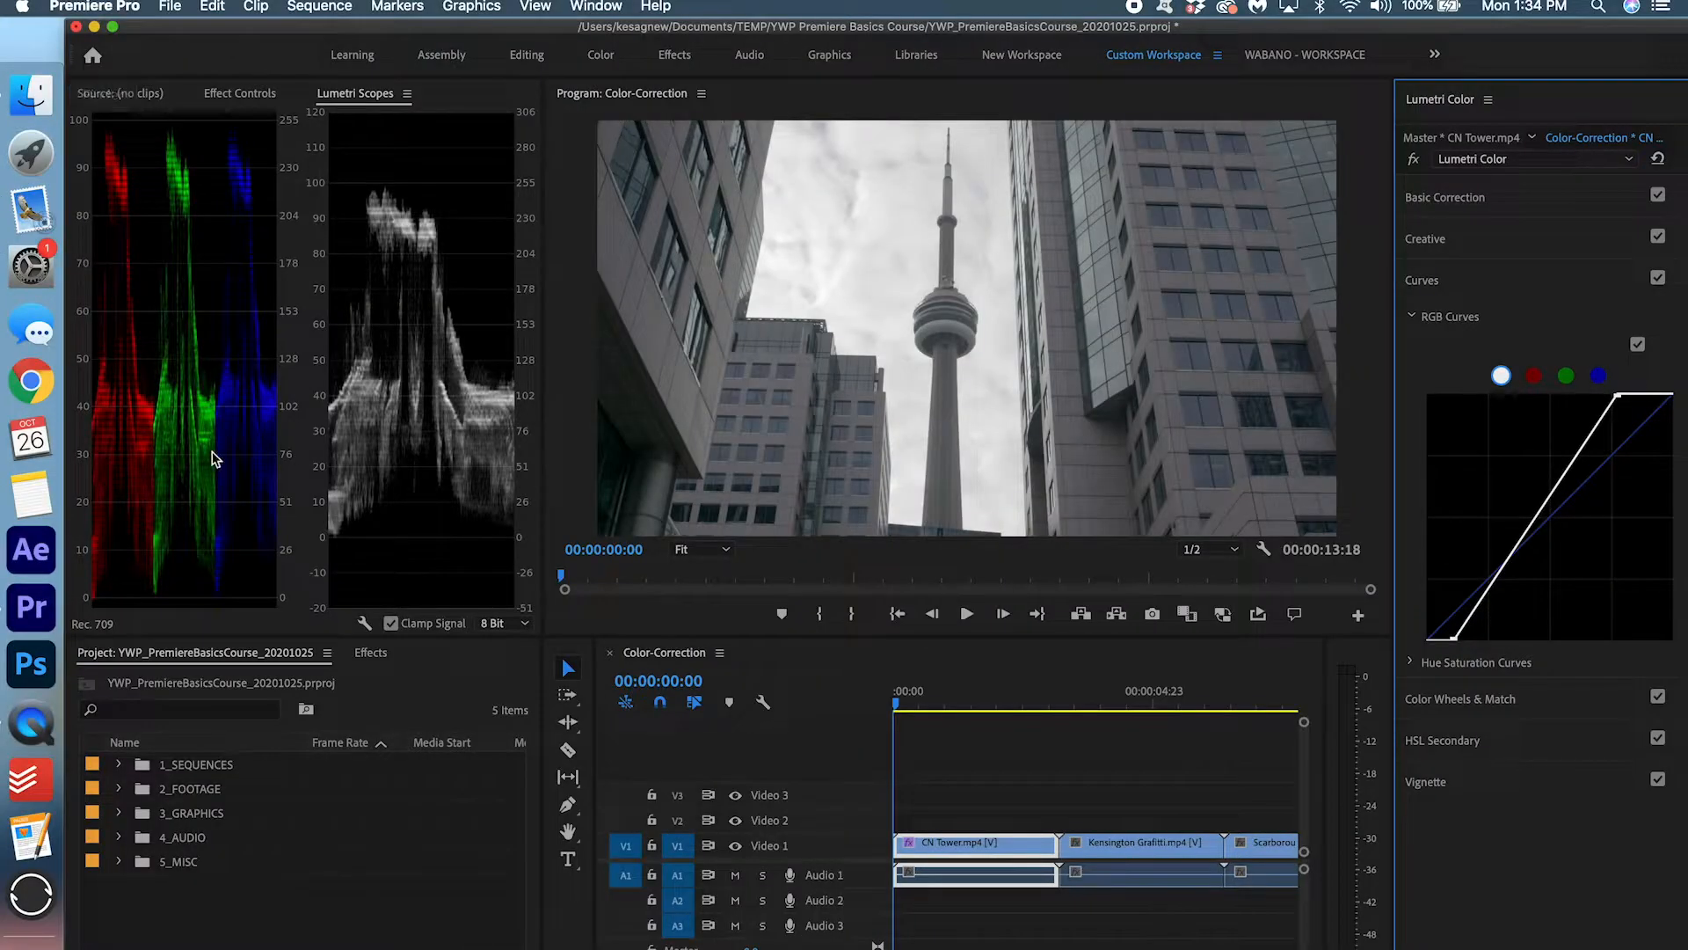
# Fine-tune the endpoints of the green and blue RGB curves to balance the color channels in the parade scope.
pyautogui.click(1534, 378)
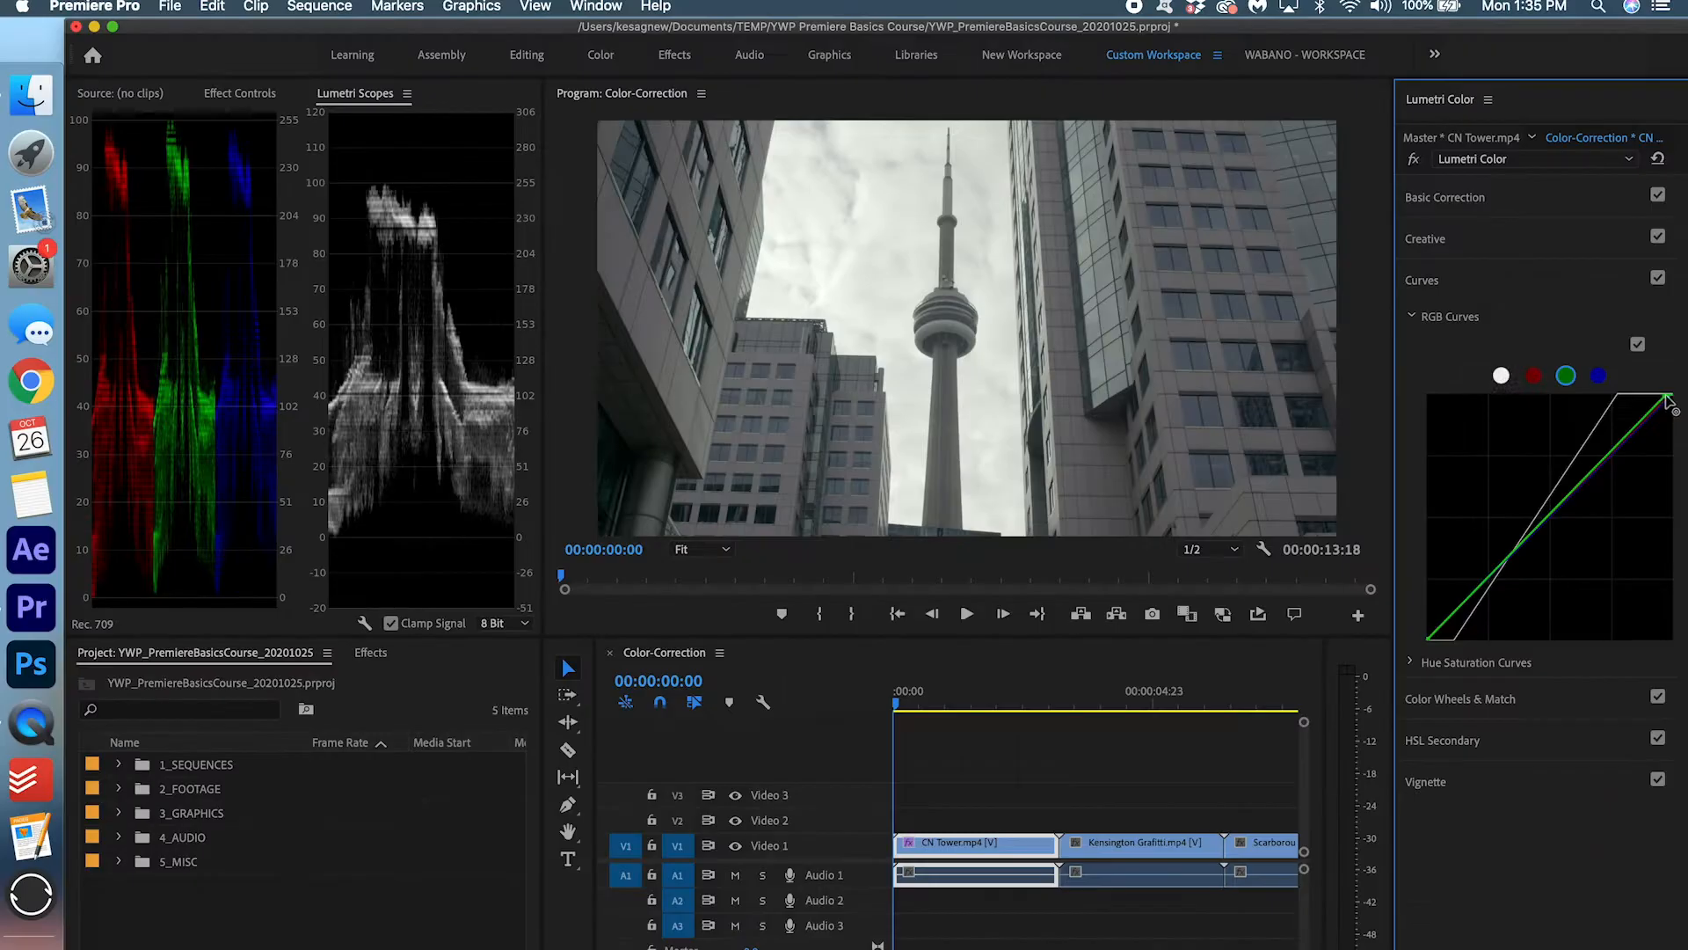
pyautogui.moveTo(1672, 395); pyautogui.dragTo(1667, 398)
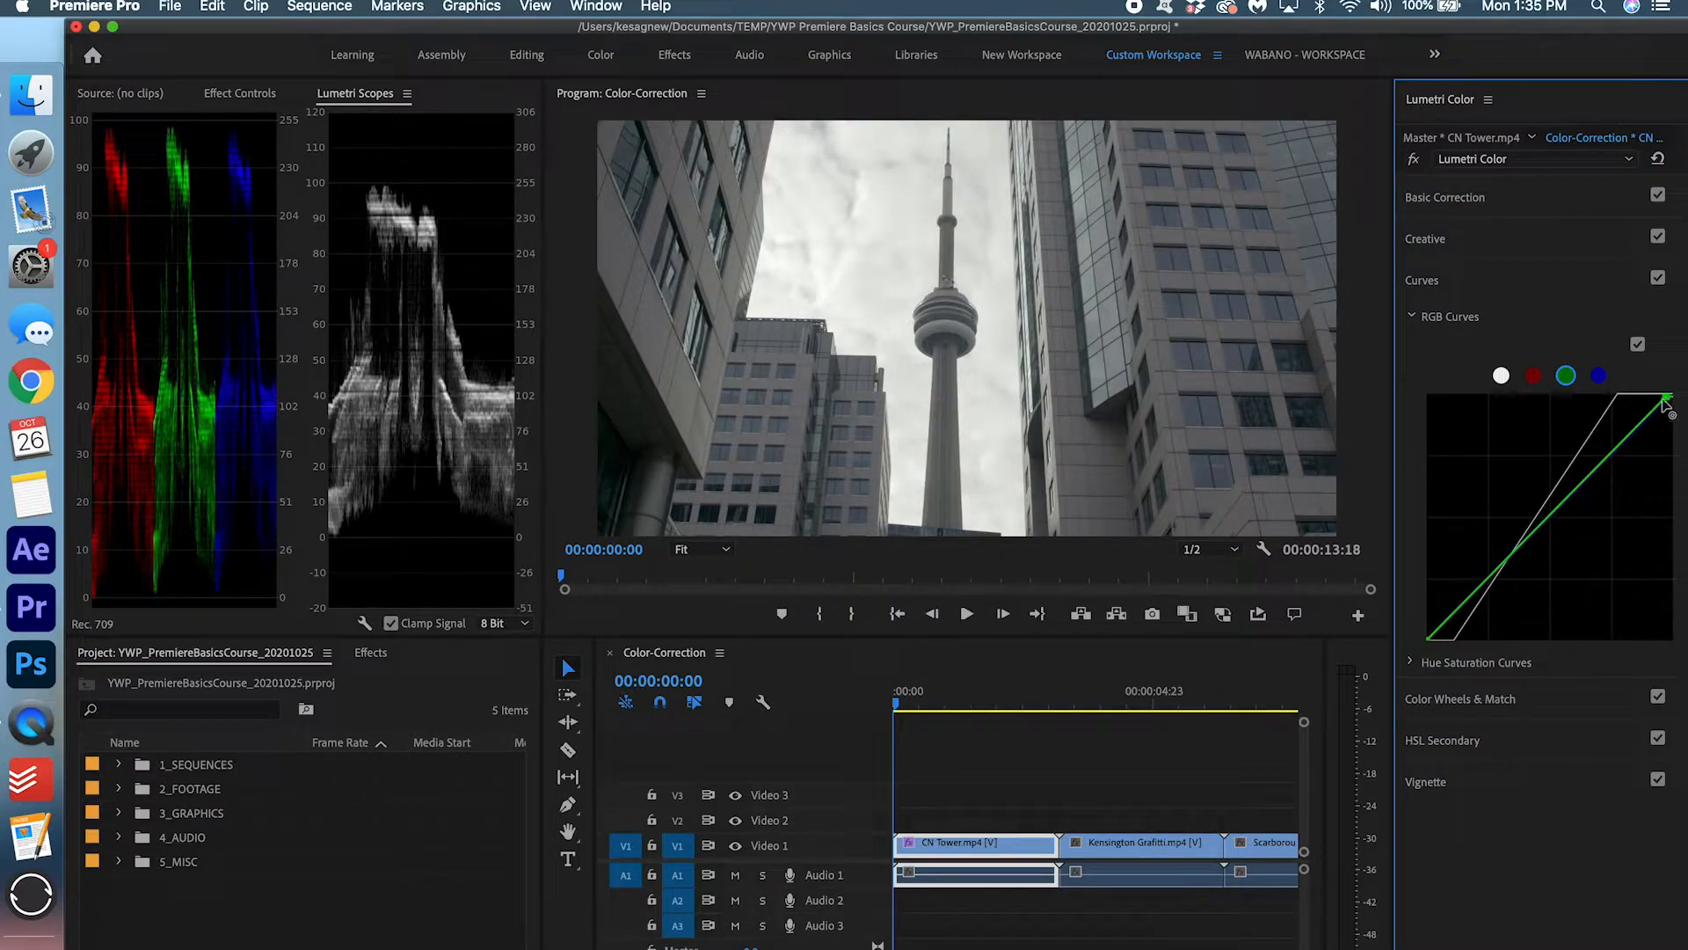
pyautogui.moveTo(1426, 640); pyautogui.dragTo(1427, 645)
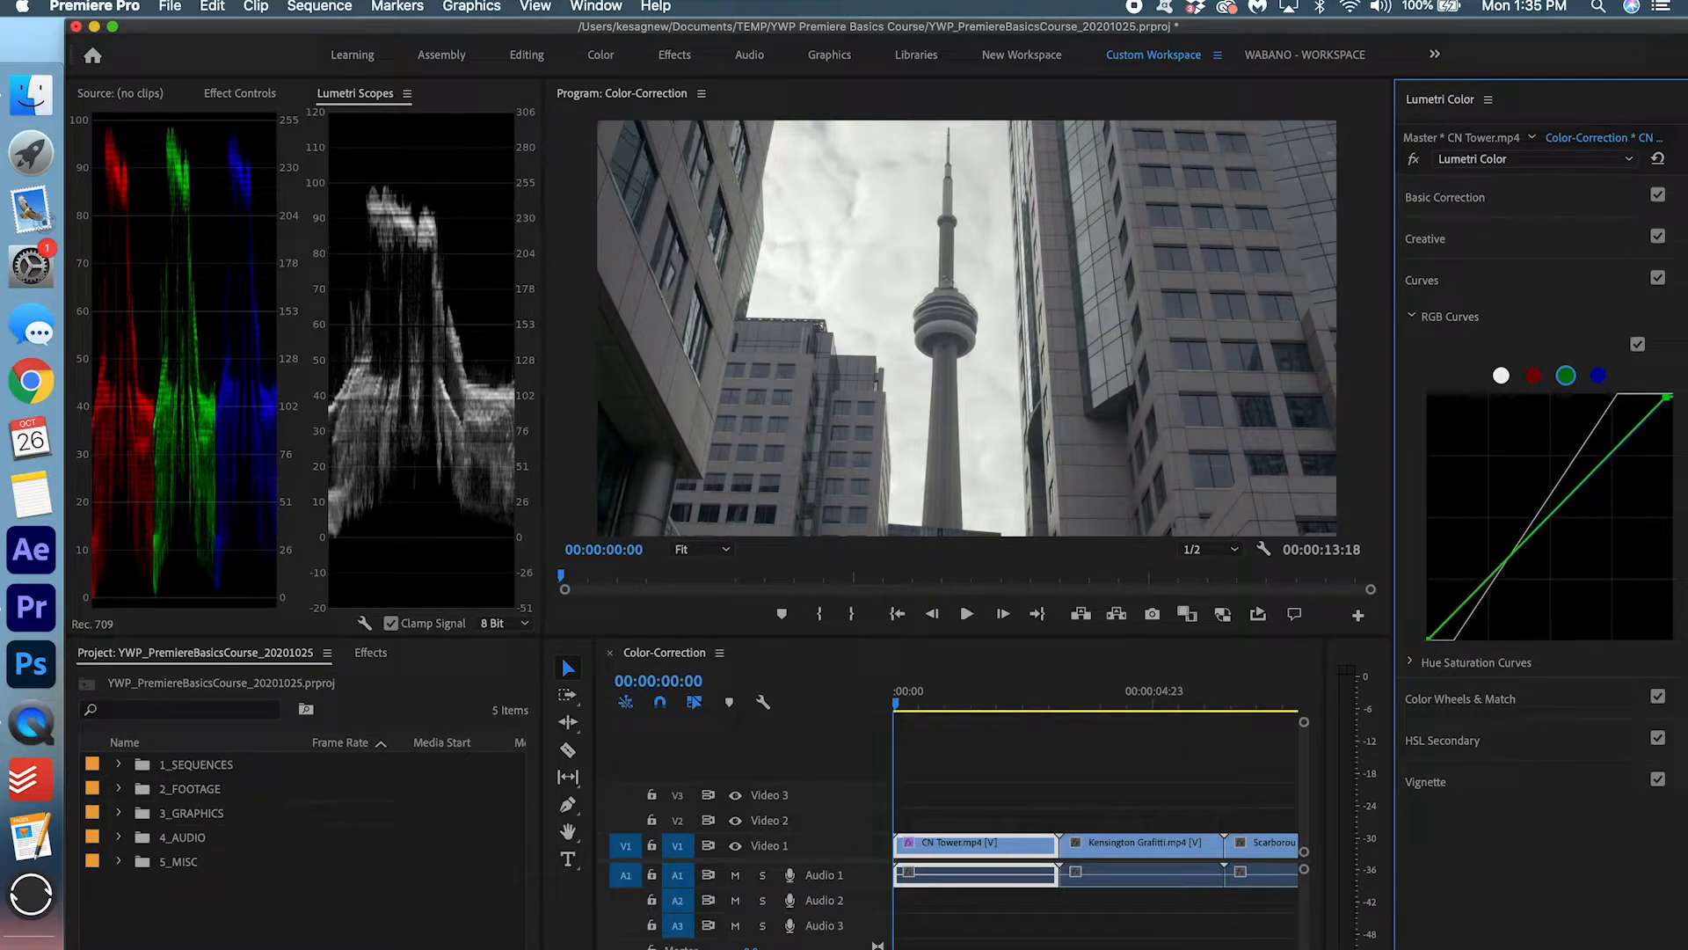
pyautogui.click(1598, 378)
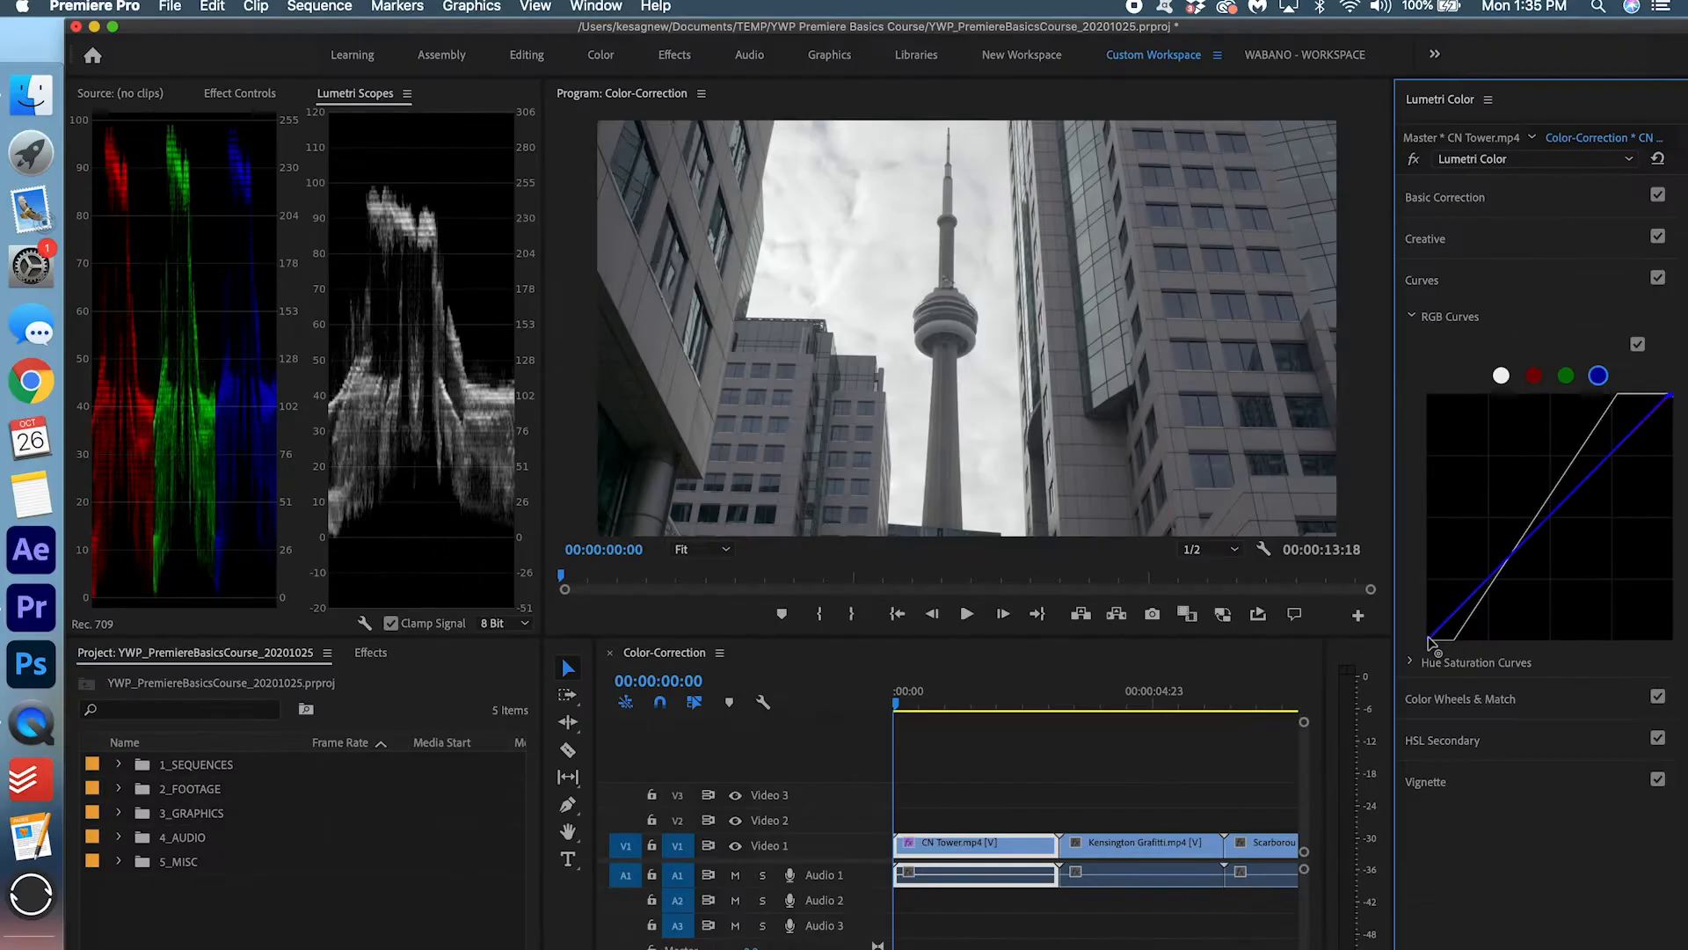
pyautogui.moveTo(1429, 640); pyautogui.dragTo(1424, 642)
pyautogui.click(1464, 274)
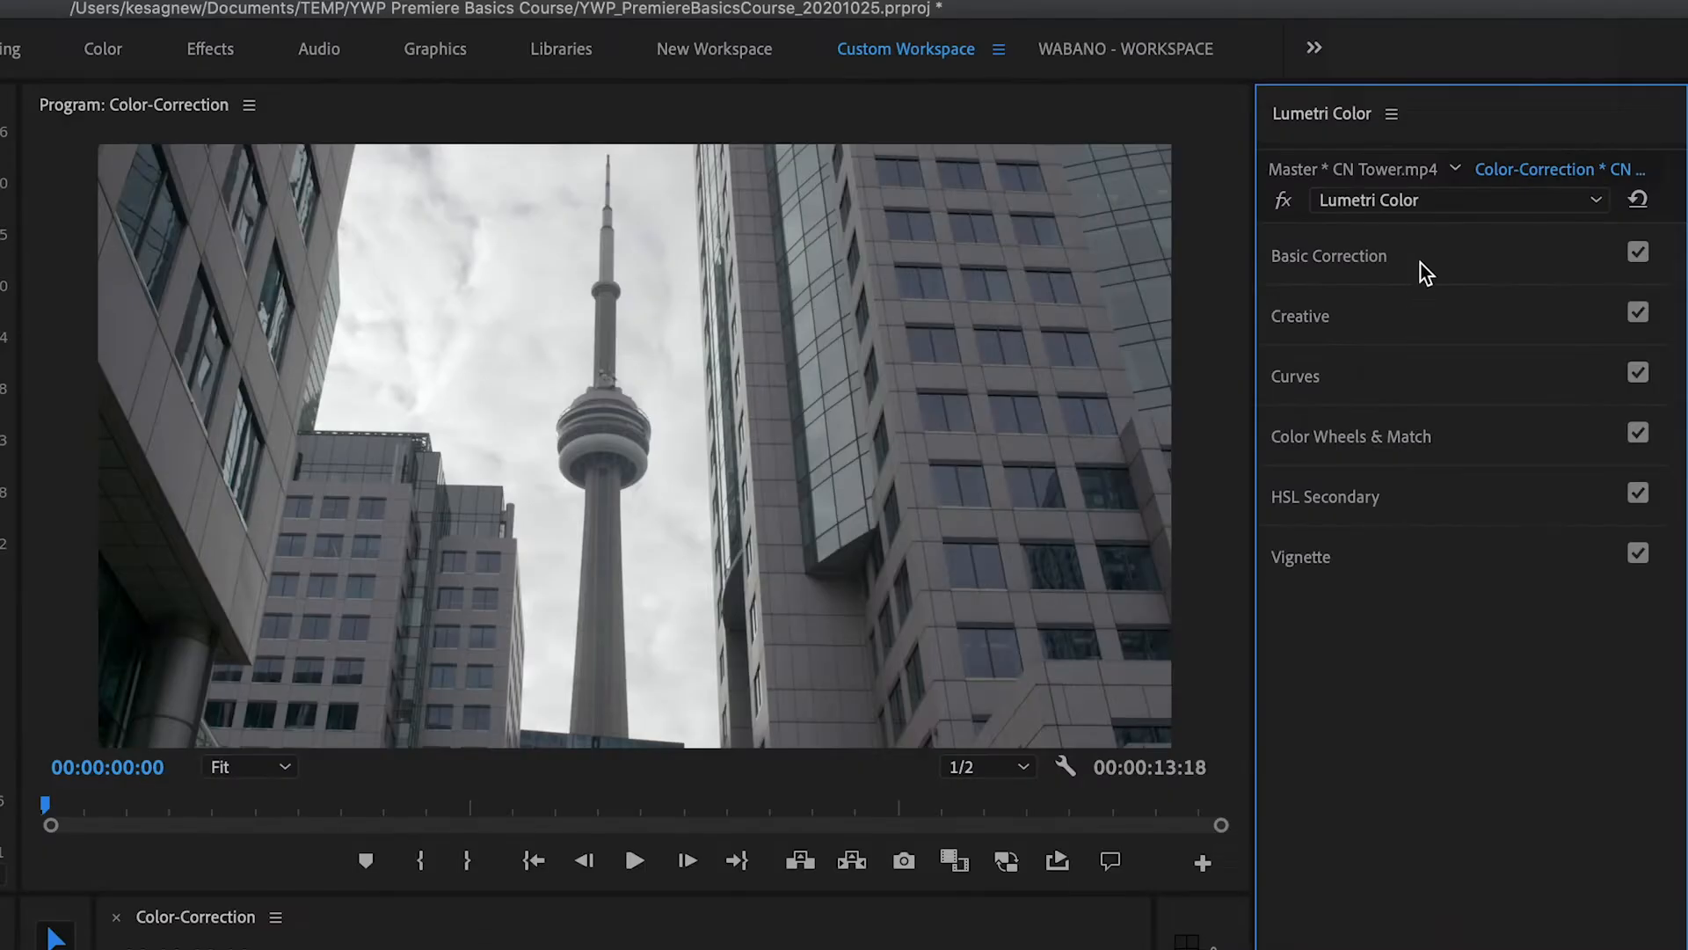
# Set the CN Tower clip's Contrast to 32.3 in Basic Correction and save the project.
pyautogui.click(1510, 207)
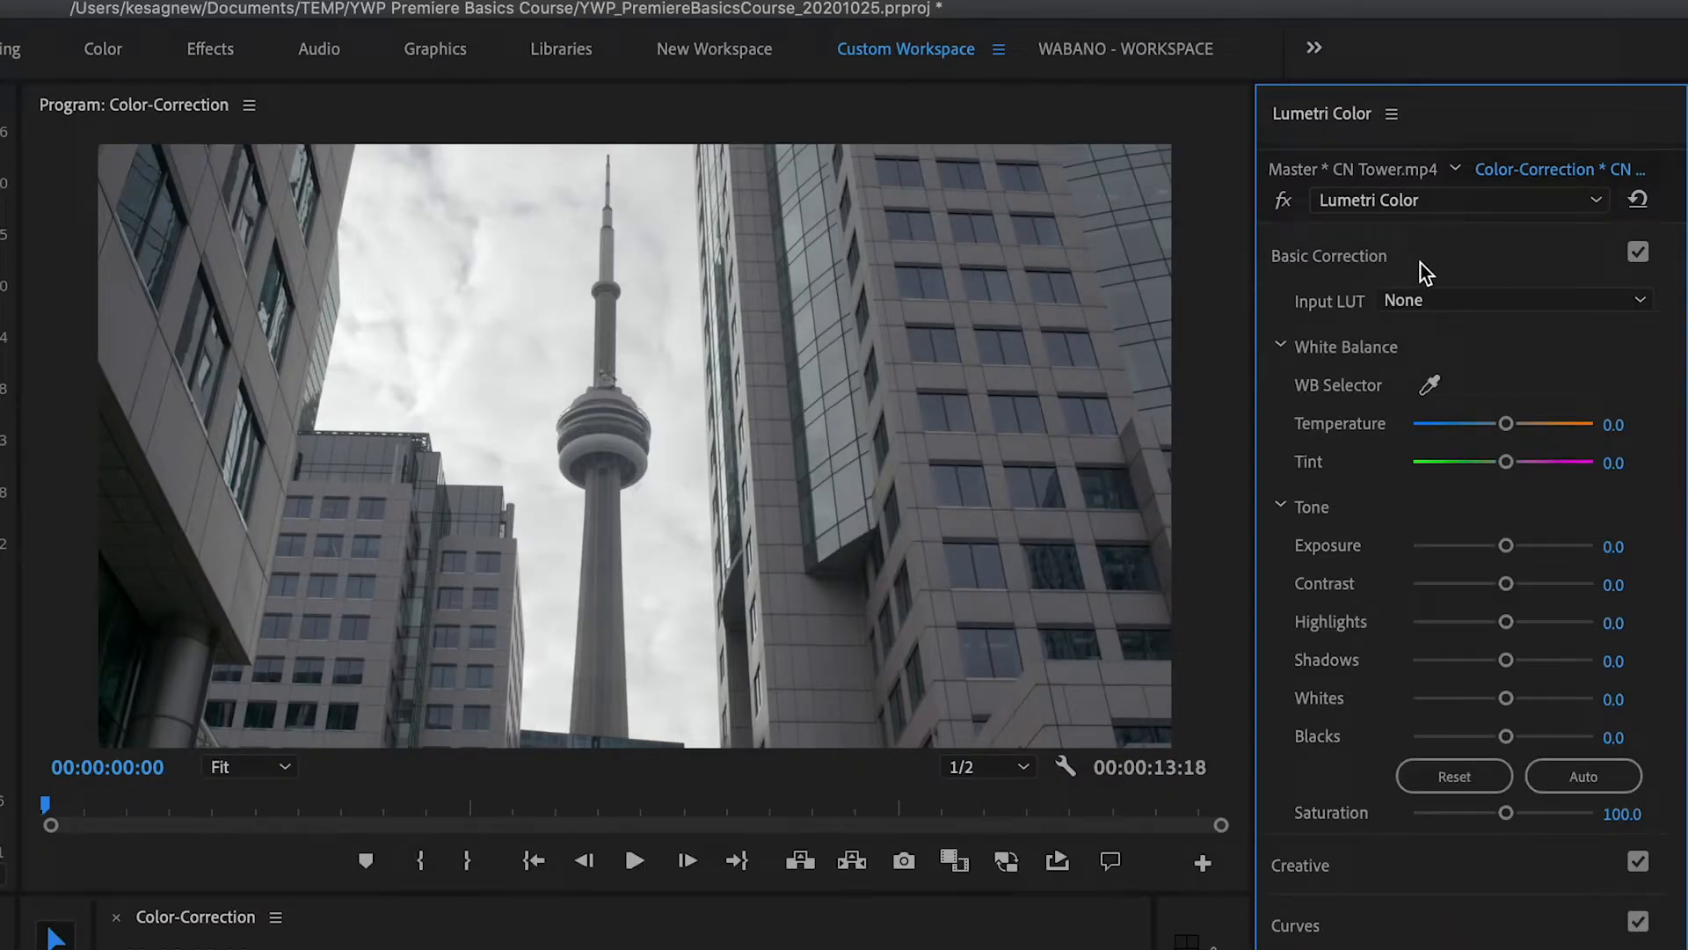
pyautogui.moveTo(1506, 584); pyautogui.dragTo(1528, 596)
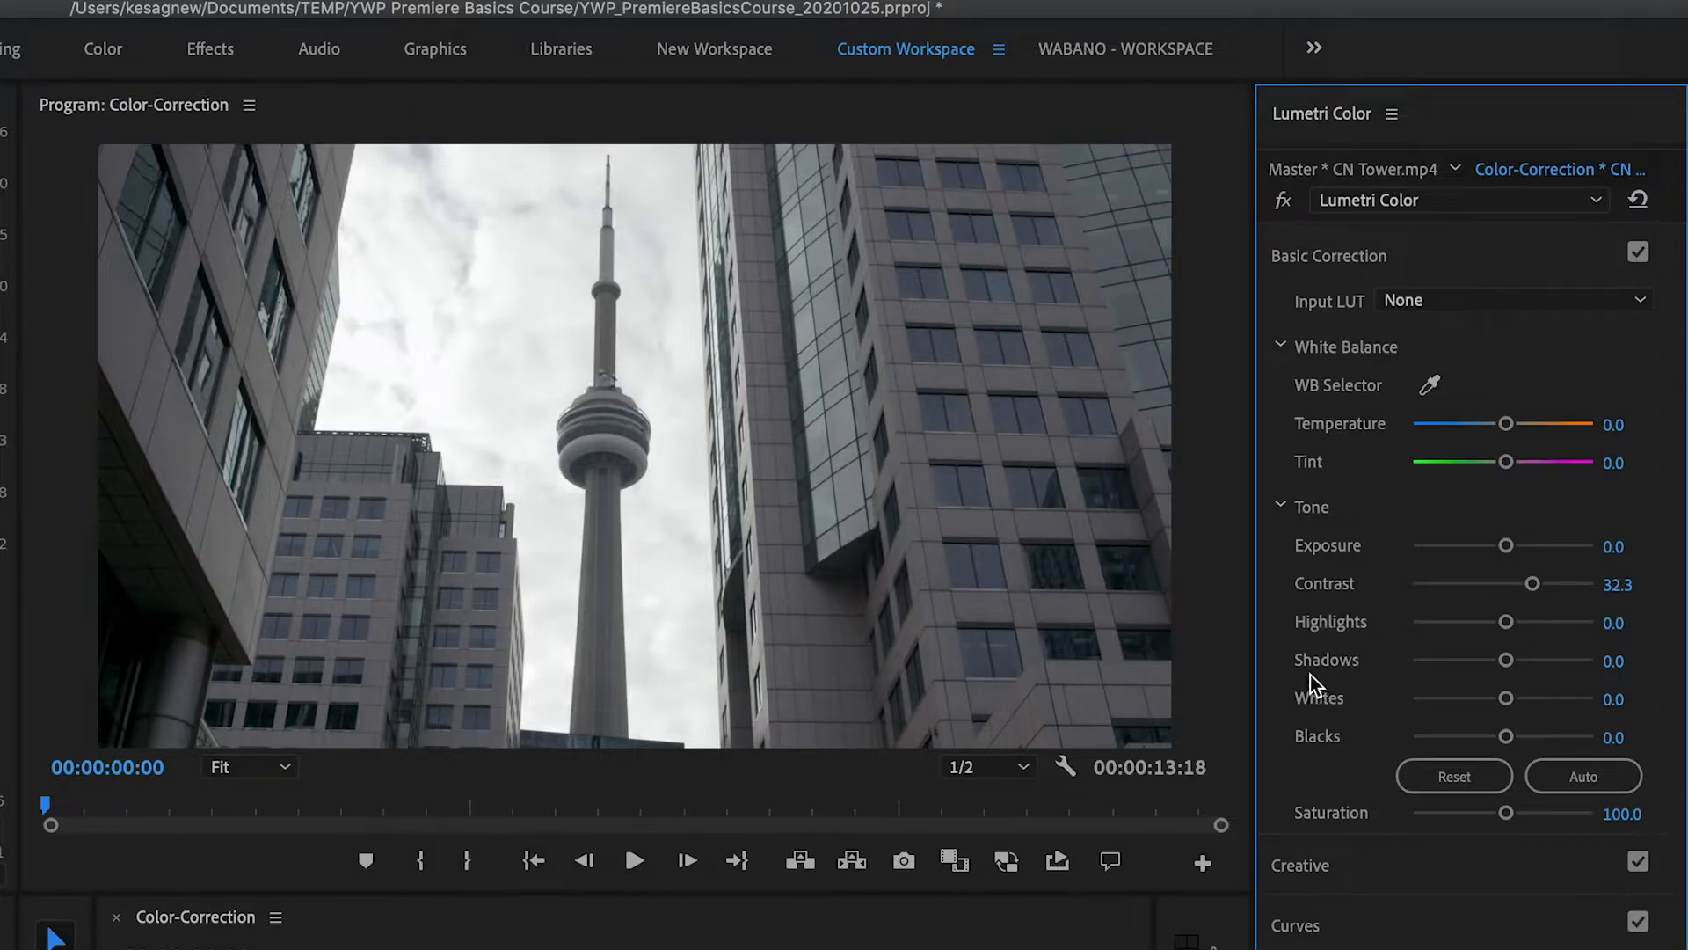
pyautogui.press('super+s')
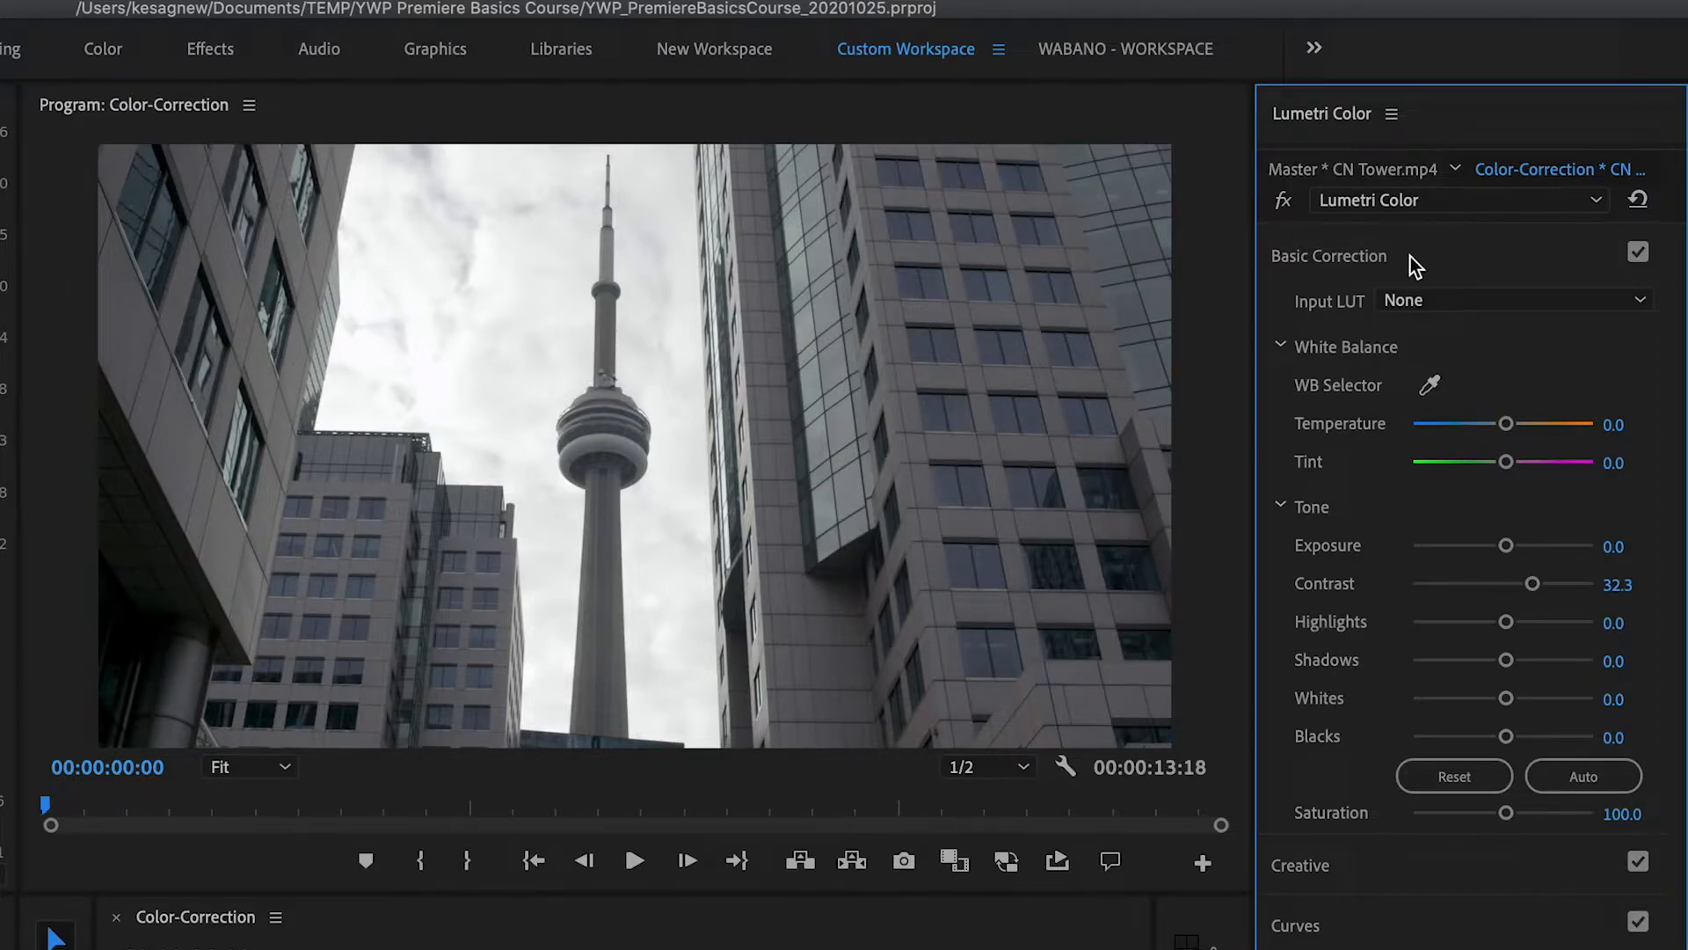
# Set Sharpen to 10 and raise the Vibrance of the CN Tower clip in the Creative adjustments.
pyautogui.click(1413, 264)
pyautogui.click(1414, 320)
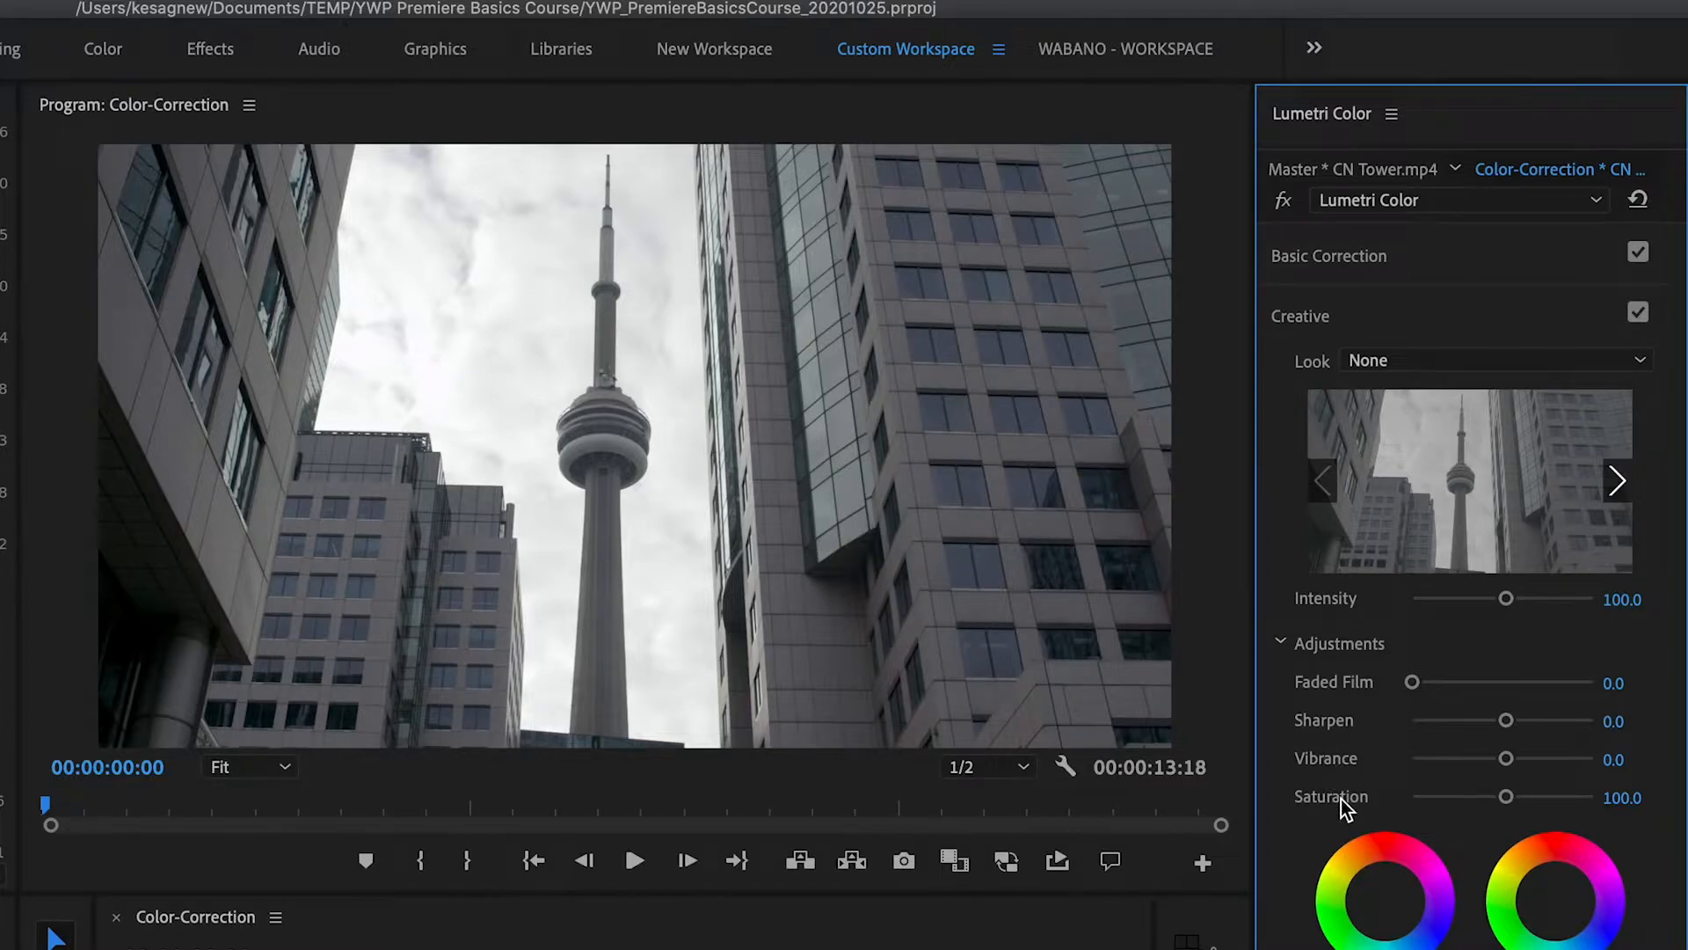
pyautogui.click(1635, 713)
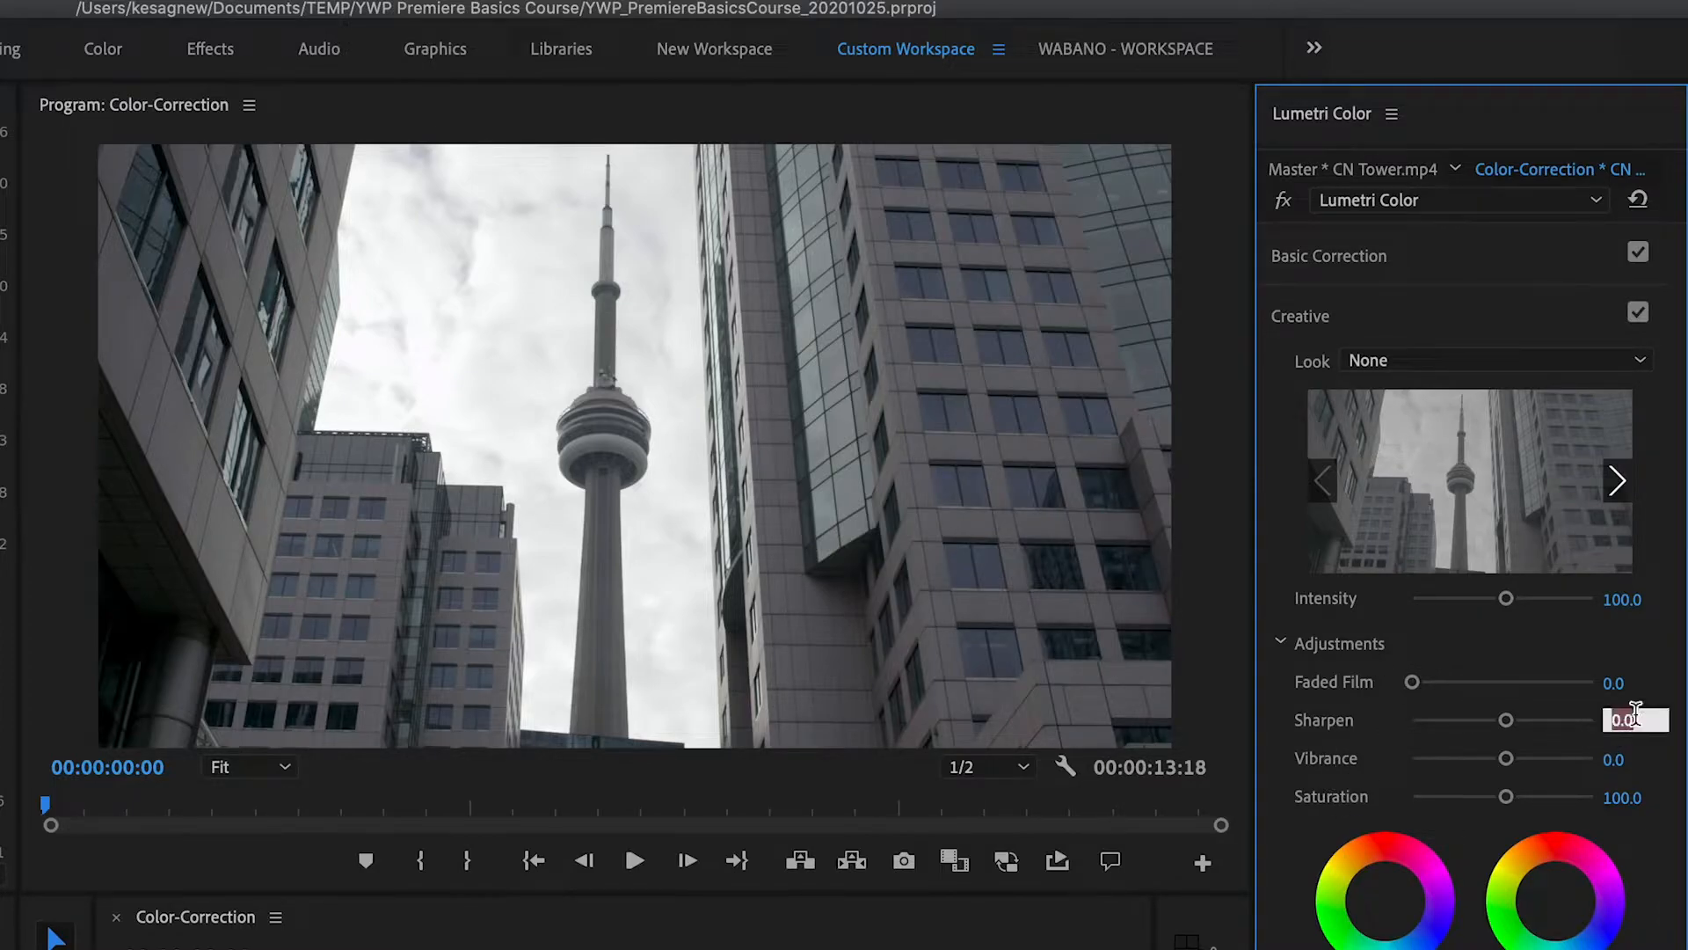
pyautogui.write('10')
pyautogui.press('Return')
pyautogui.moveTo(1509, 765); pyautogui.dragTo(1542, 771)
pyautogui.click(1462, 317)
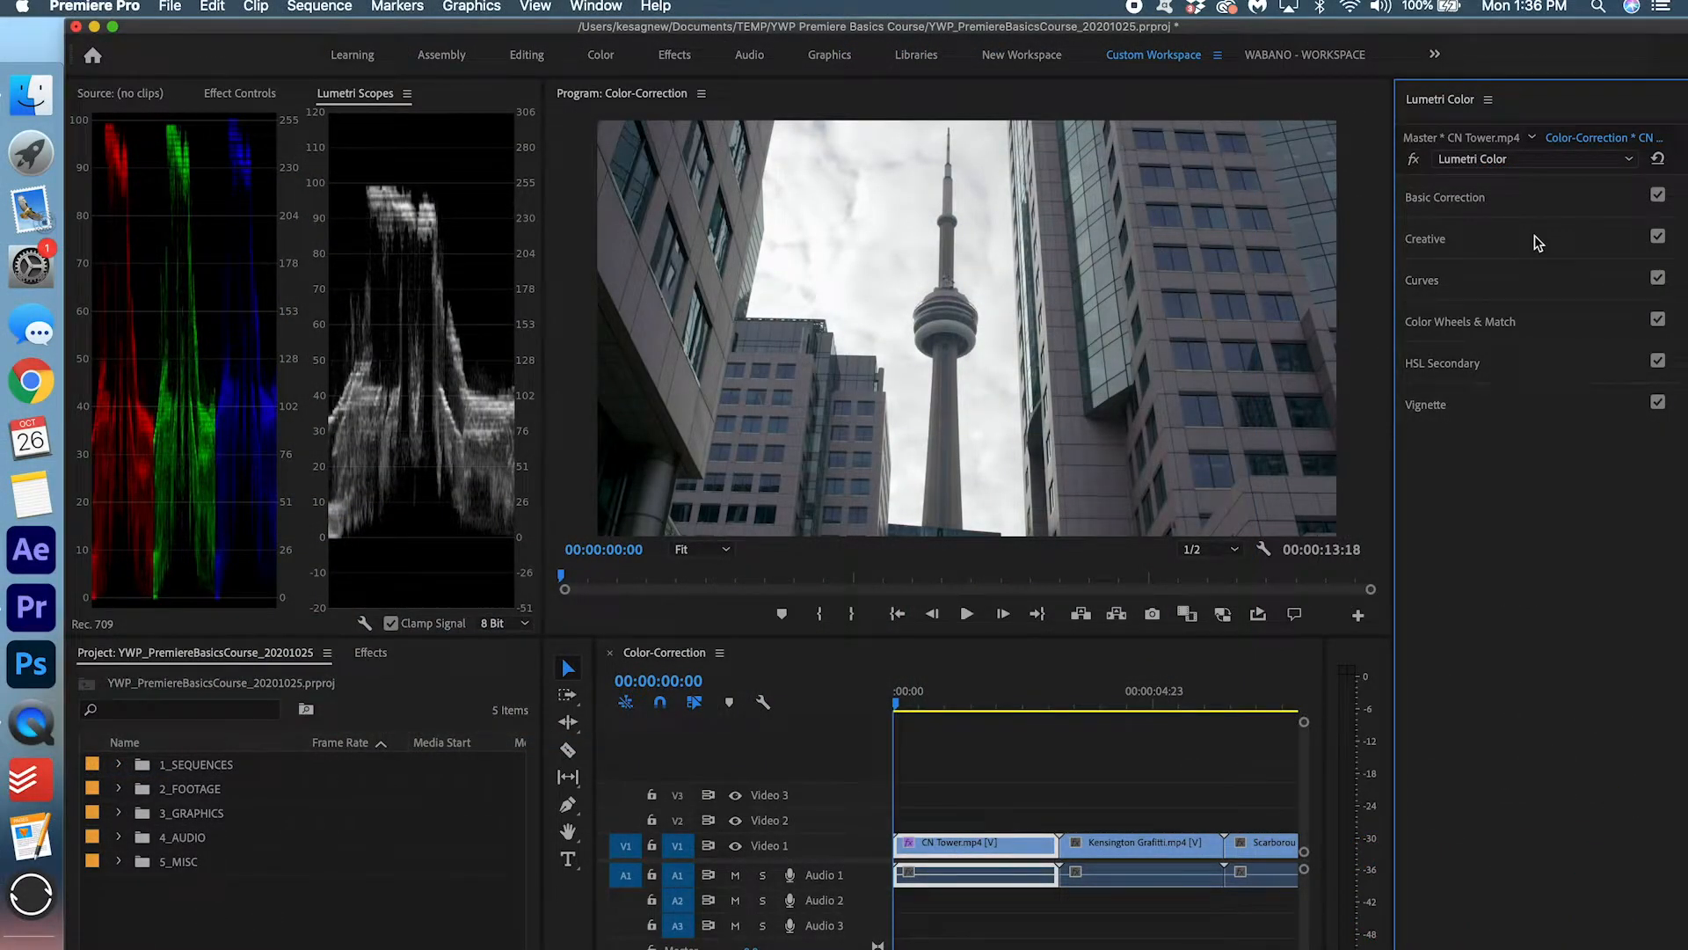
# Compare the CN Tower clip before and after correction by switching its Lumetri Color effect off and back on.
pyautogui.click(239, 93)
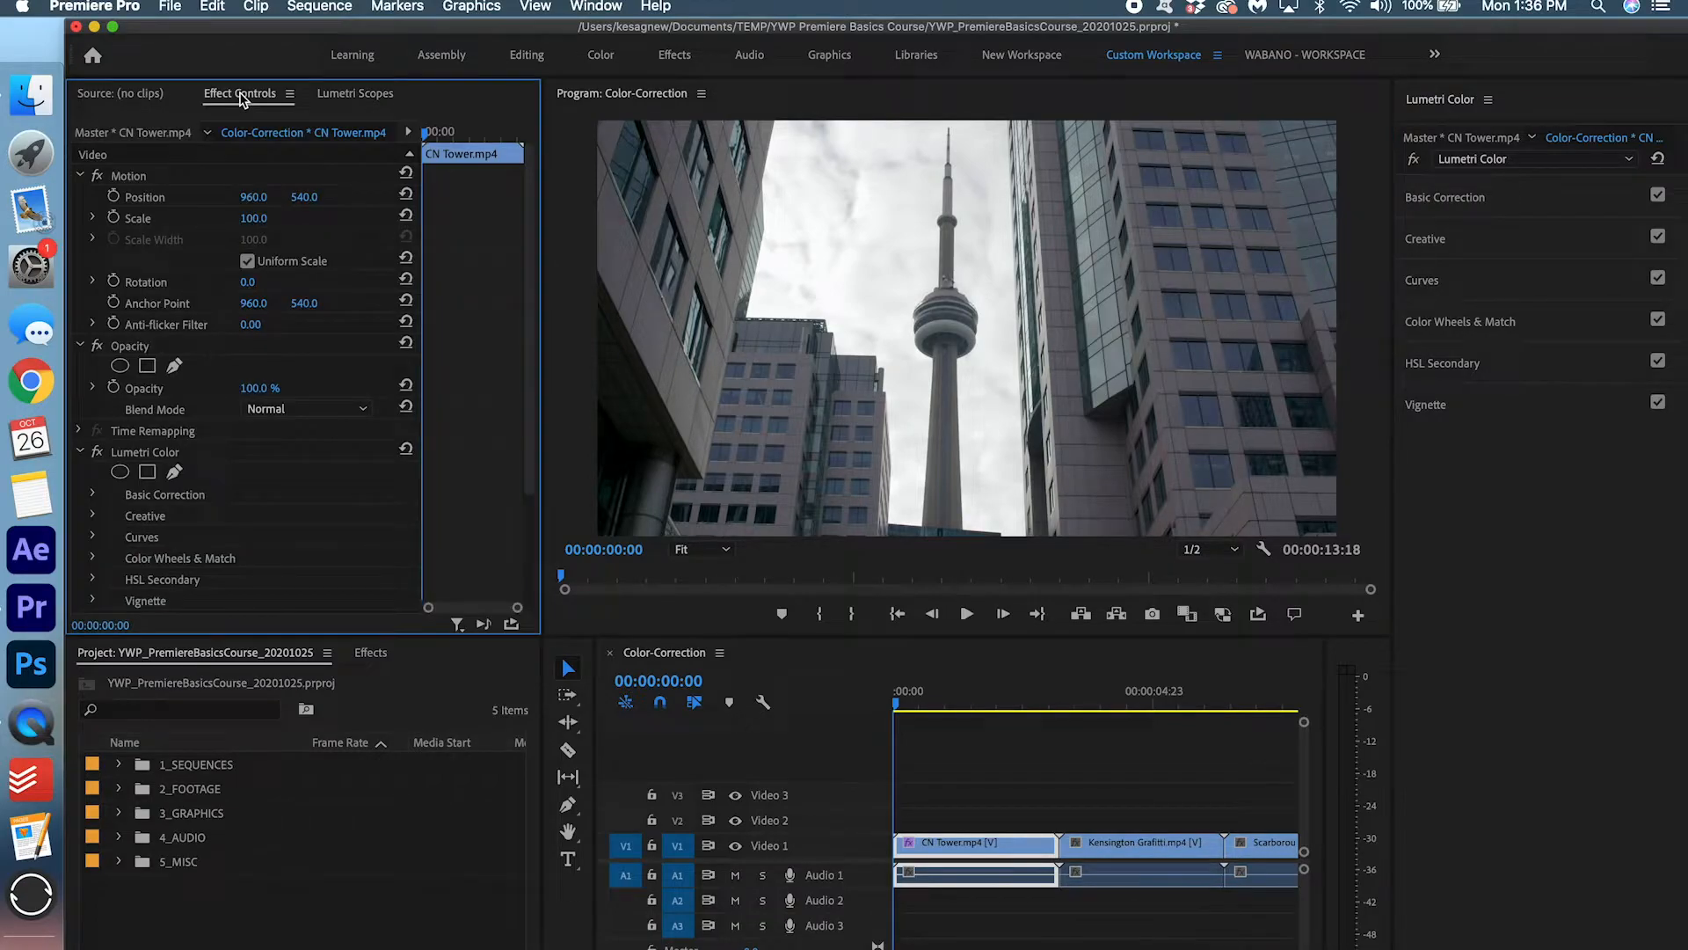
pyautogui.click(98, 454)
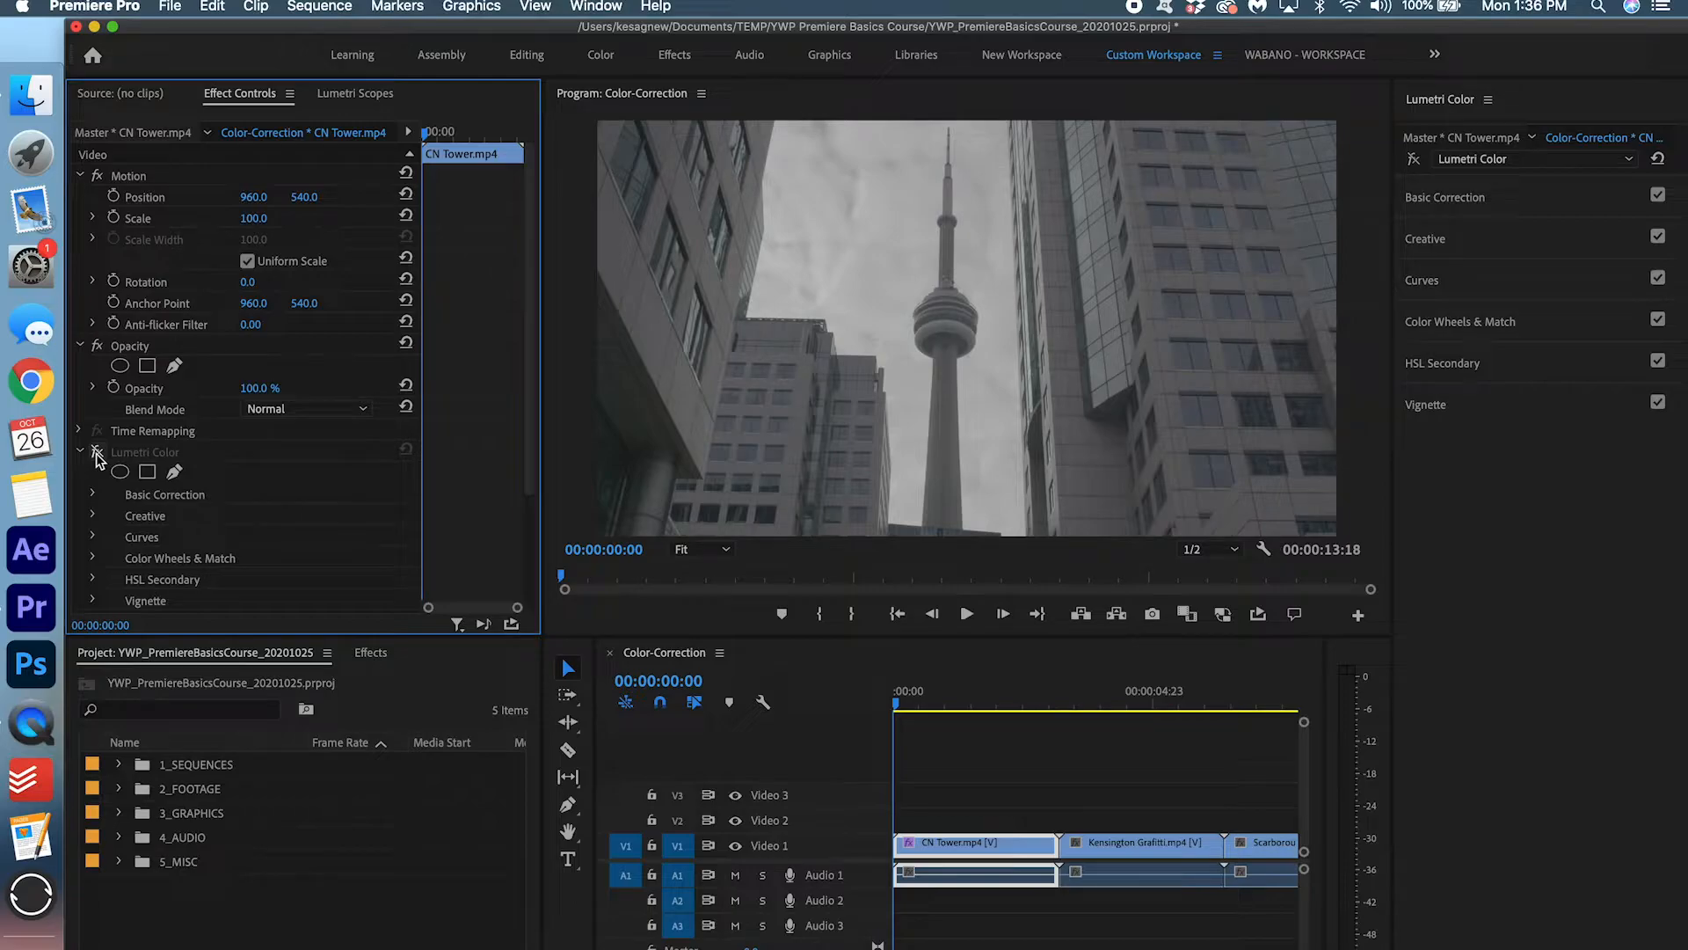
pyautogui.click(96, 452)
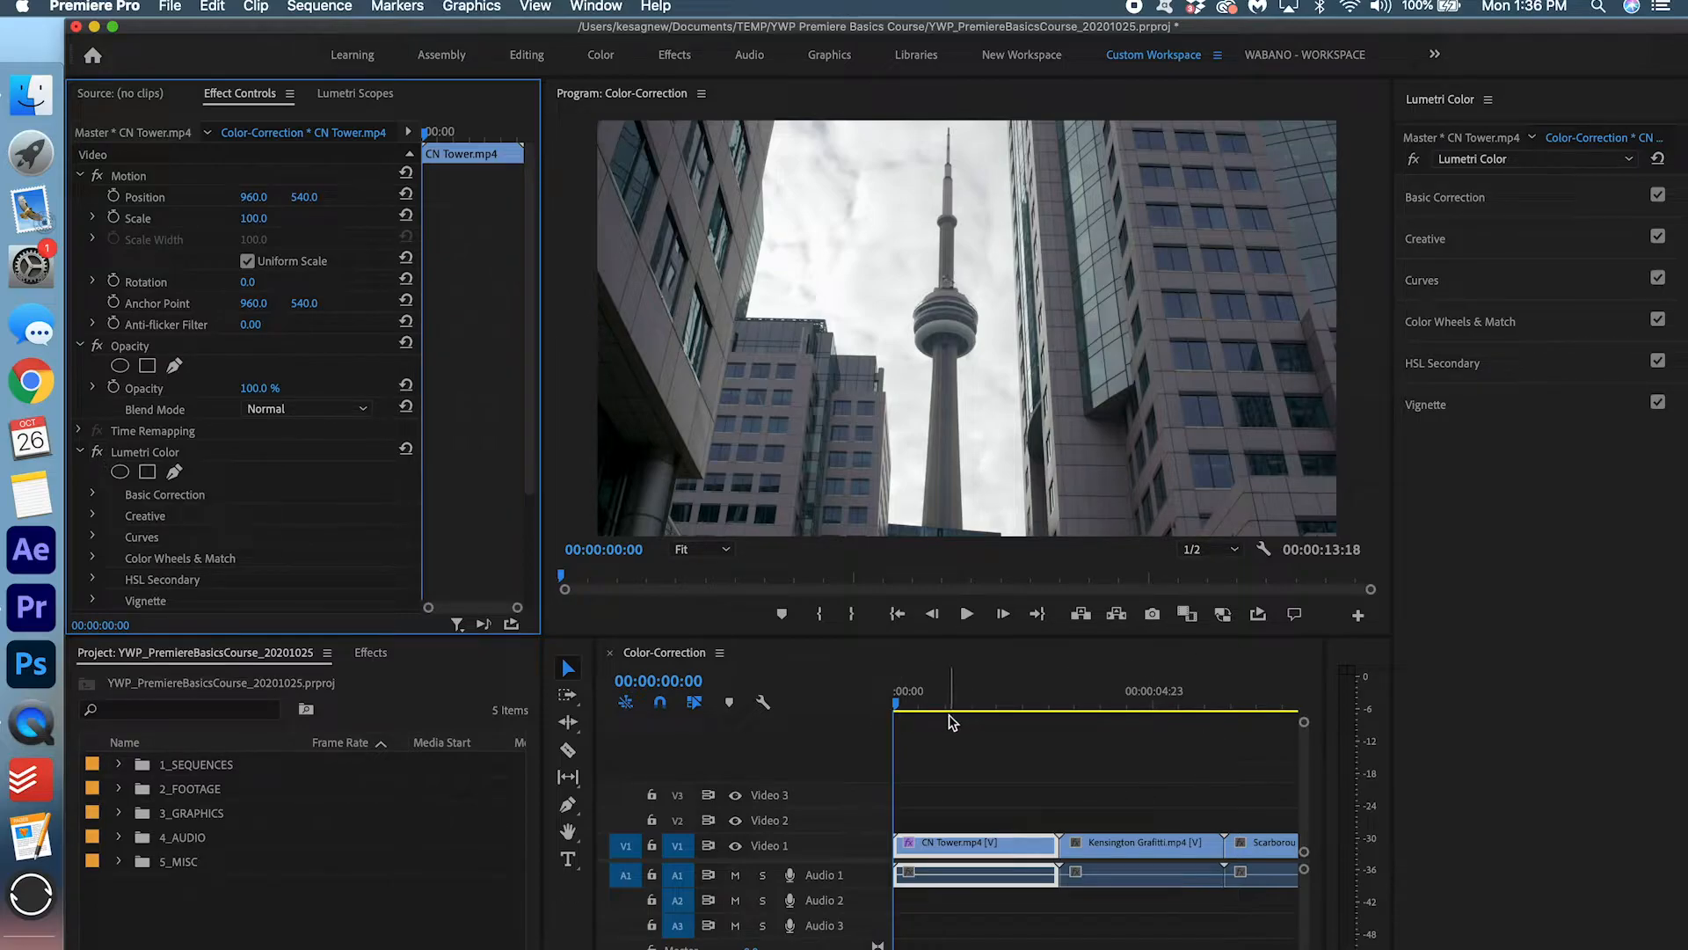
# Move the playhead to the Kensington Grafitti clip and pull the white and black endpoints of its master RGB curve inward, checking the Lumetri Scopes.
pyautogui.moveTo(1090, 696)
pyautogui.mouseDown()
pyautogui.moveTo(1051, 706)
pyautogui.moveTo(1106, 711)
pyautogui.mouseUp()
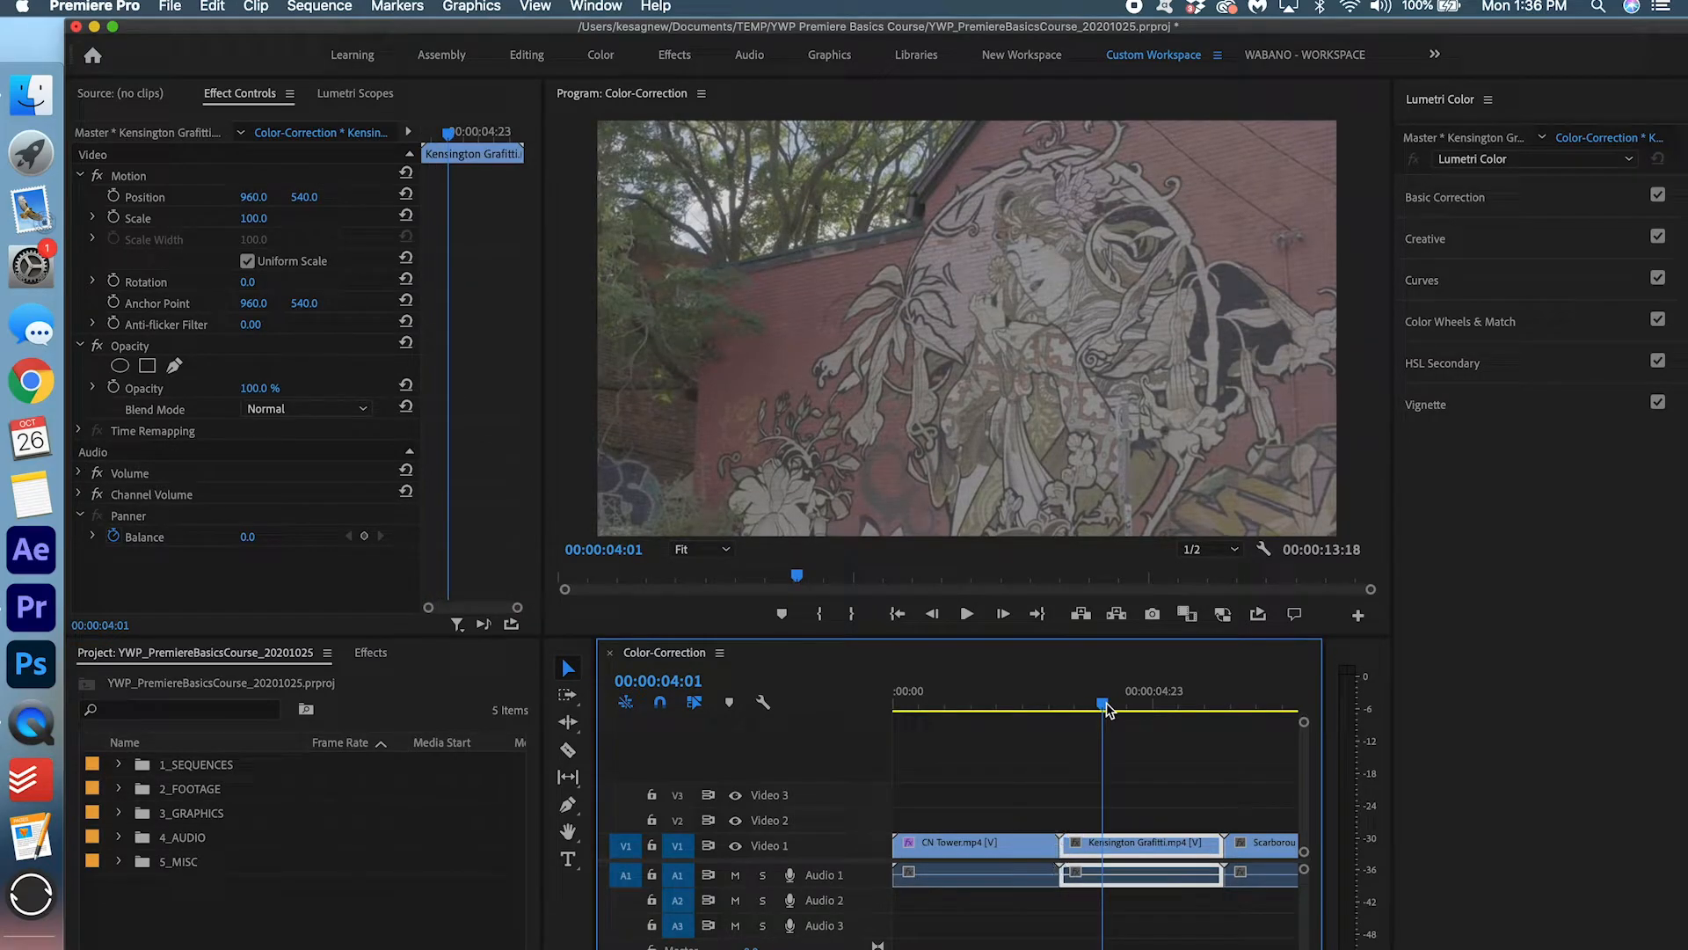
pyautogui.click(355, 93)
pyautogui.click(1499, 281)
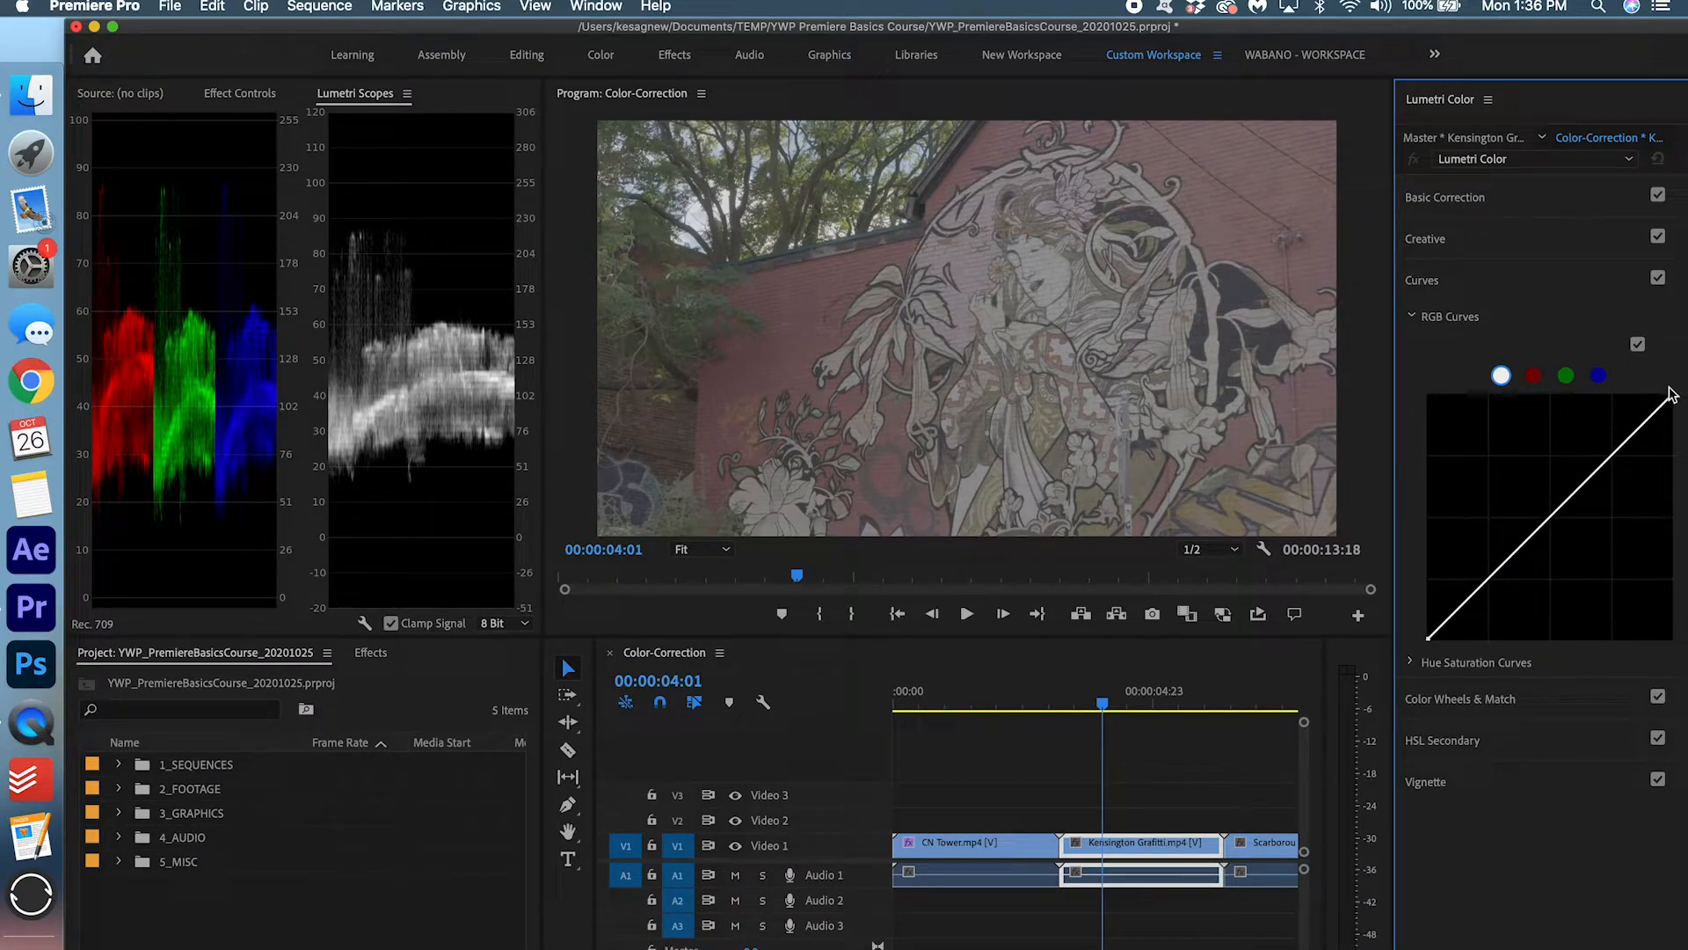
pyautogui.moveTo(1670, 399); pyautogui.dragTo(1636, 390)
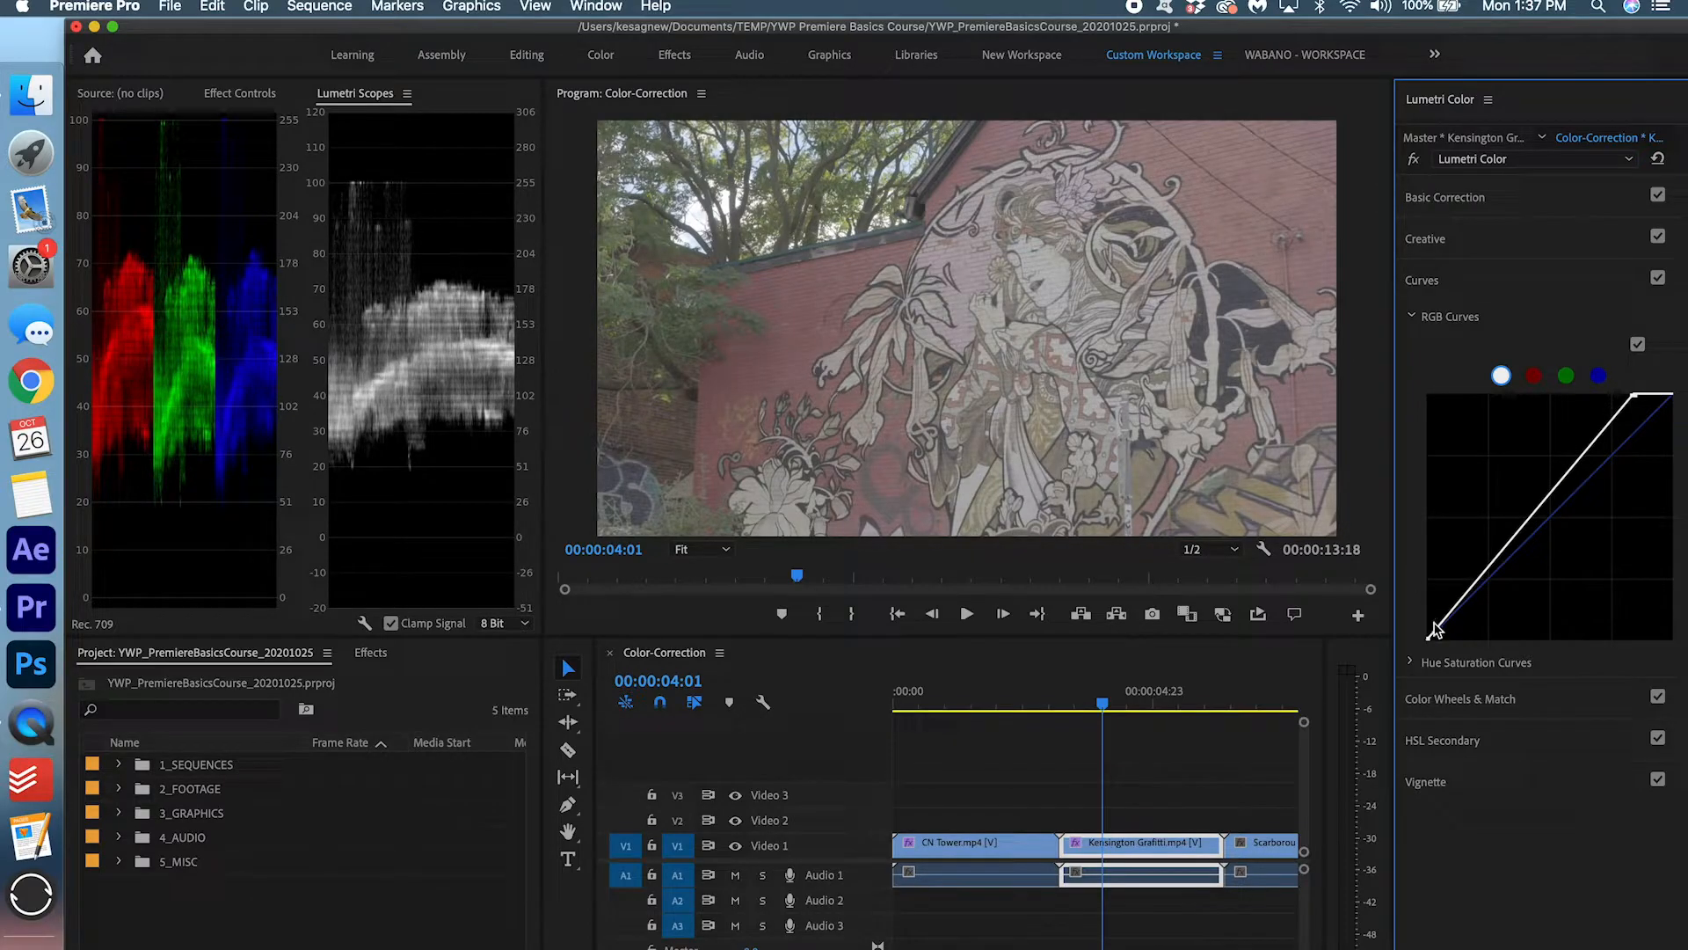
pyautogui.moveTo(1431, 643); pyautogui.dragTo(1468, 652)
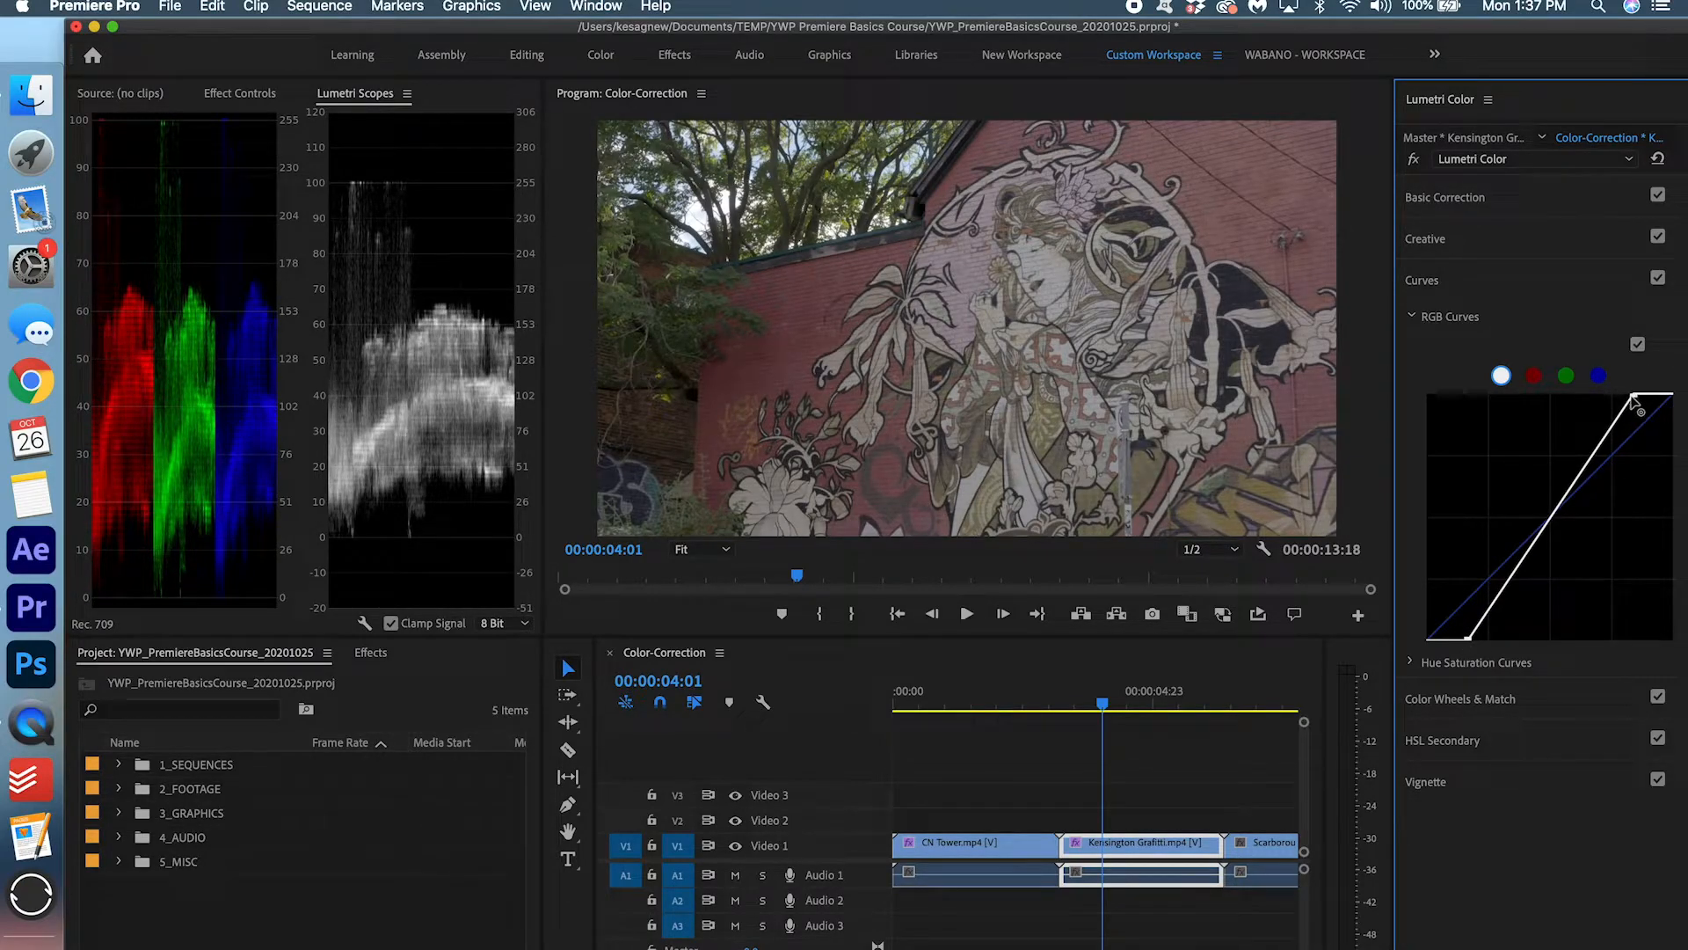
pyautogui.moveTo(1633, 400); pyautogui.dragTo(1592, 398)
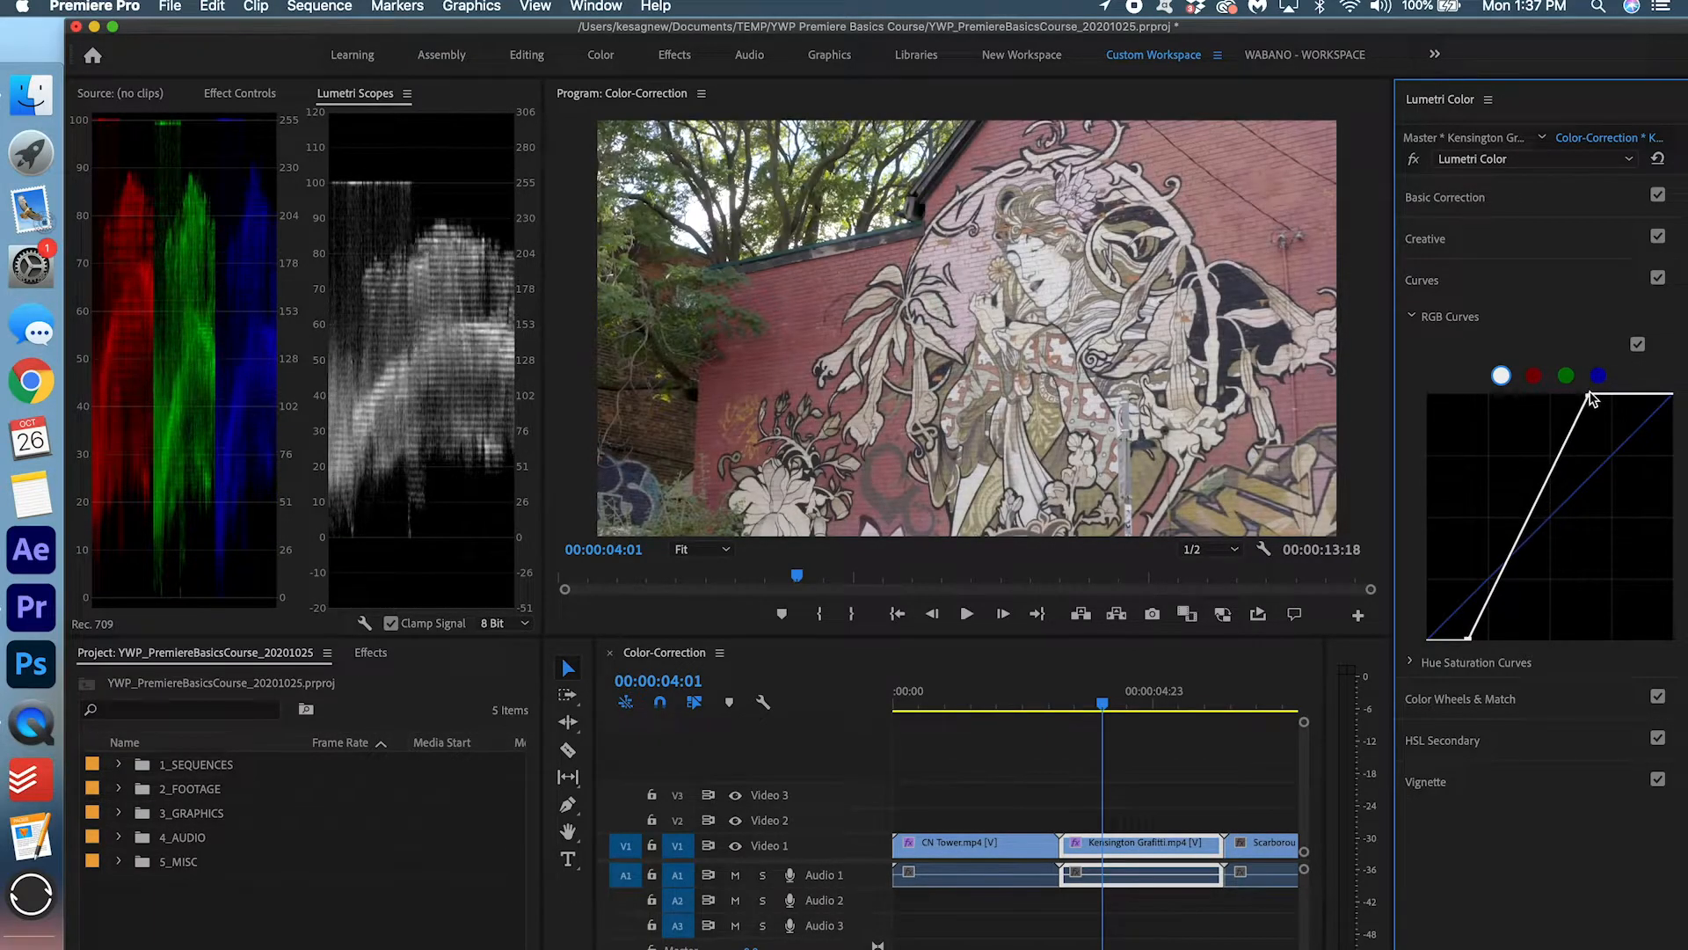
# Fine-tune the white and black endpoints of the Kensington Grafitti clip's red, green and blue curves to balance the channels.
pyautogui.click(1533, 376)
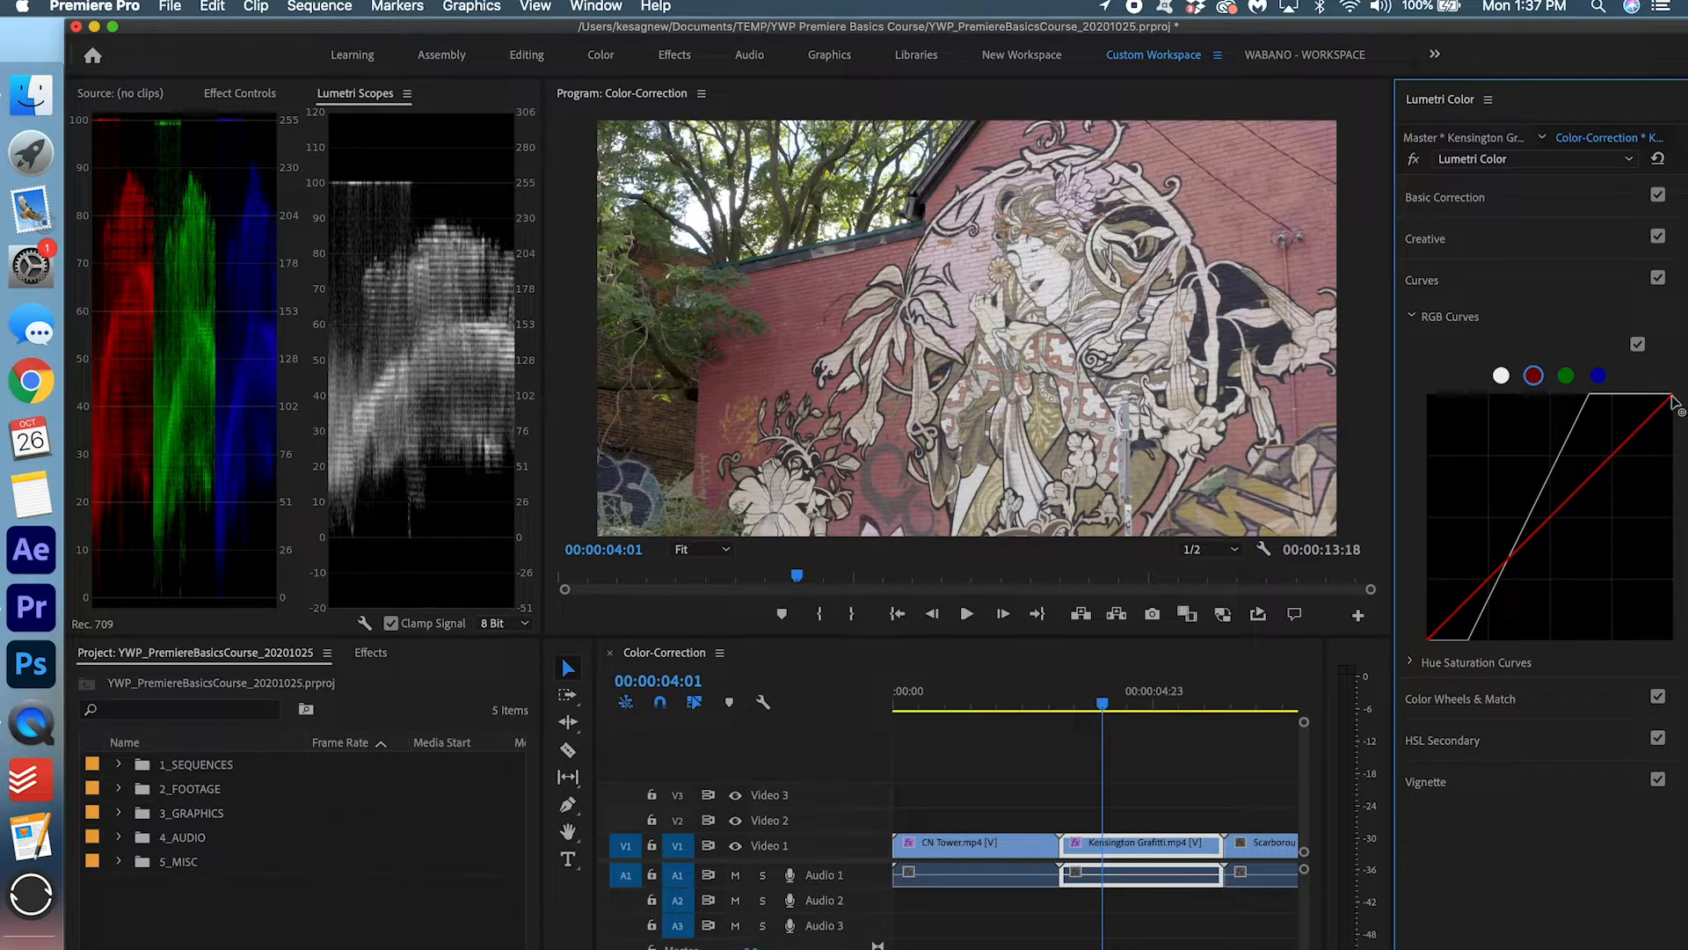
pyautogui.moveTo(1670, 398)
pyautogui.mouseDown()
pyautogui.moveTo(1678, 414)
pyautogui.moveTo(1678, 398)
pyautogui.mouseUp()
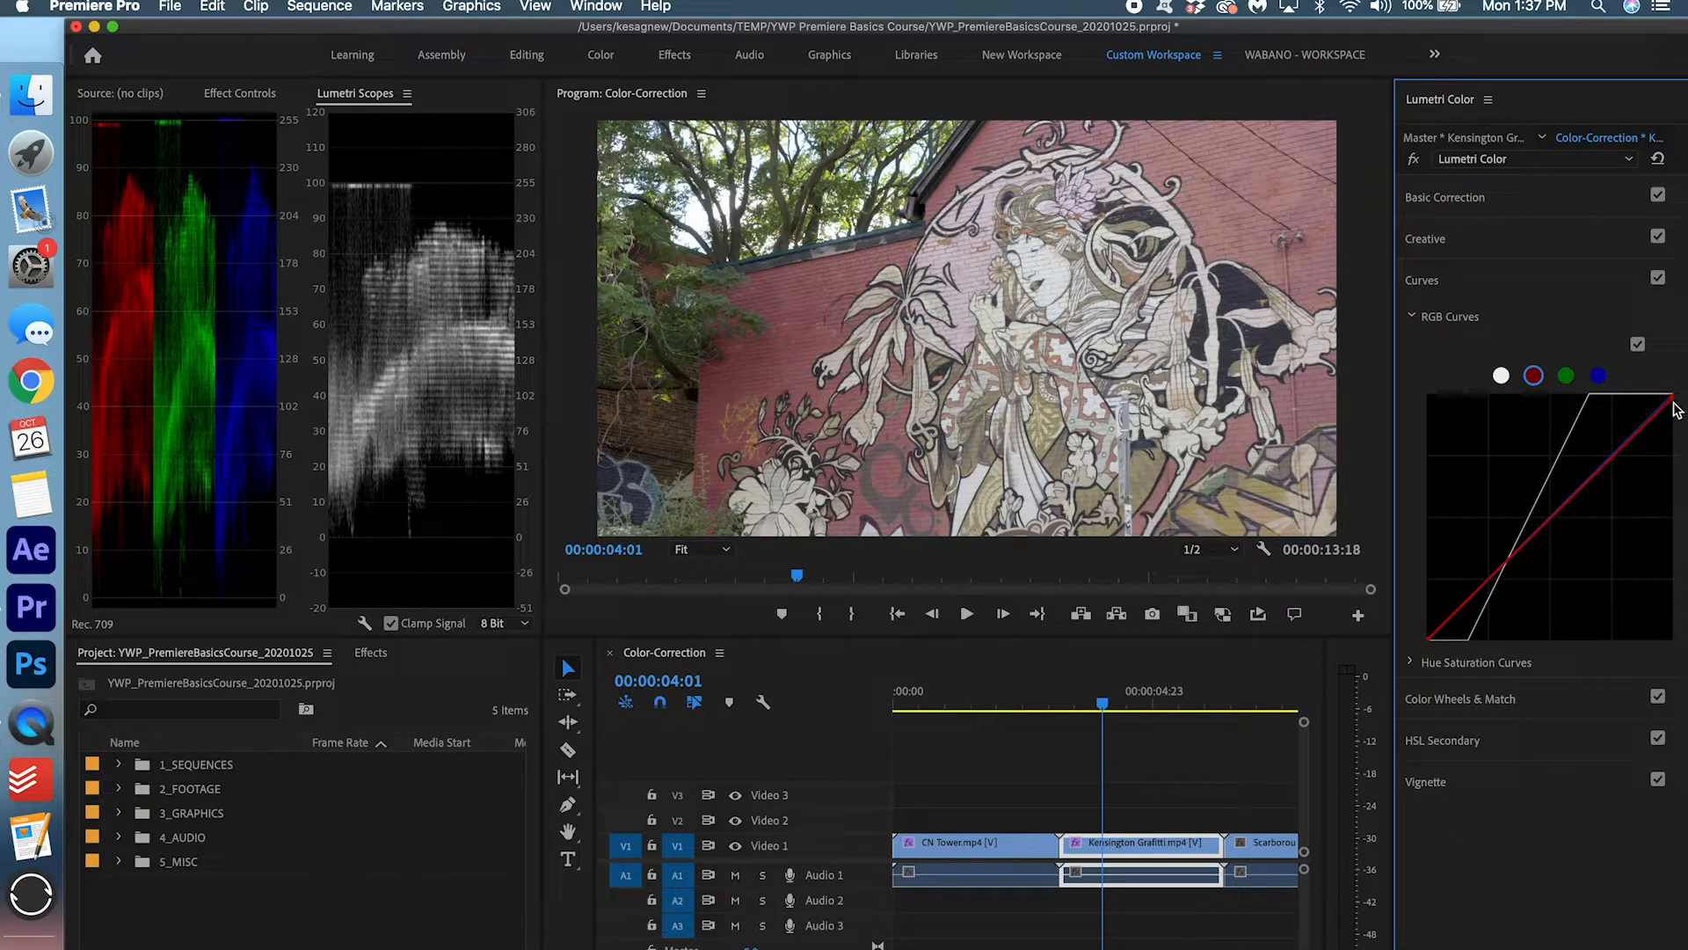
pyautogui.moveTo(1428, 638)
pyautogui.mouseDown()
pyautogui.moveTo(1410, 627)
pyautogui.moveTo(1407, 643)
pyautogui.mouseUp()
pyautogui.click(1566, 376)
pyautogui.moveTo(1665, 397); pyautogui.dragTo(1675, 398)
pyautogui.moveTo(1427, 639); pyautogui.dragTo(1426, 643)
pyautogui.click(1599, 376)
pyautogui.moveTo(1672, 403); pyautogui.dragTo(1676, 405)
pyautogui.moveTo(1424, 641); pyautogui.dragTo(1416, 646)
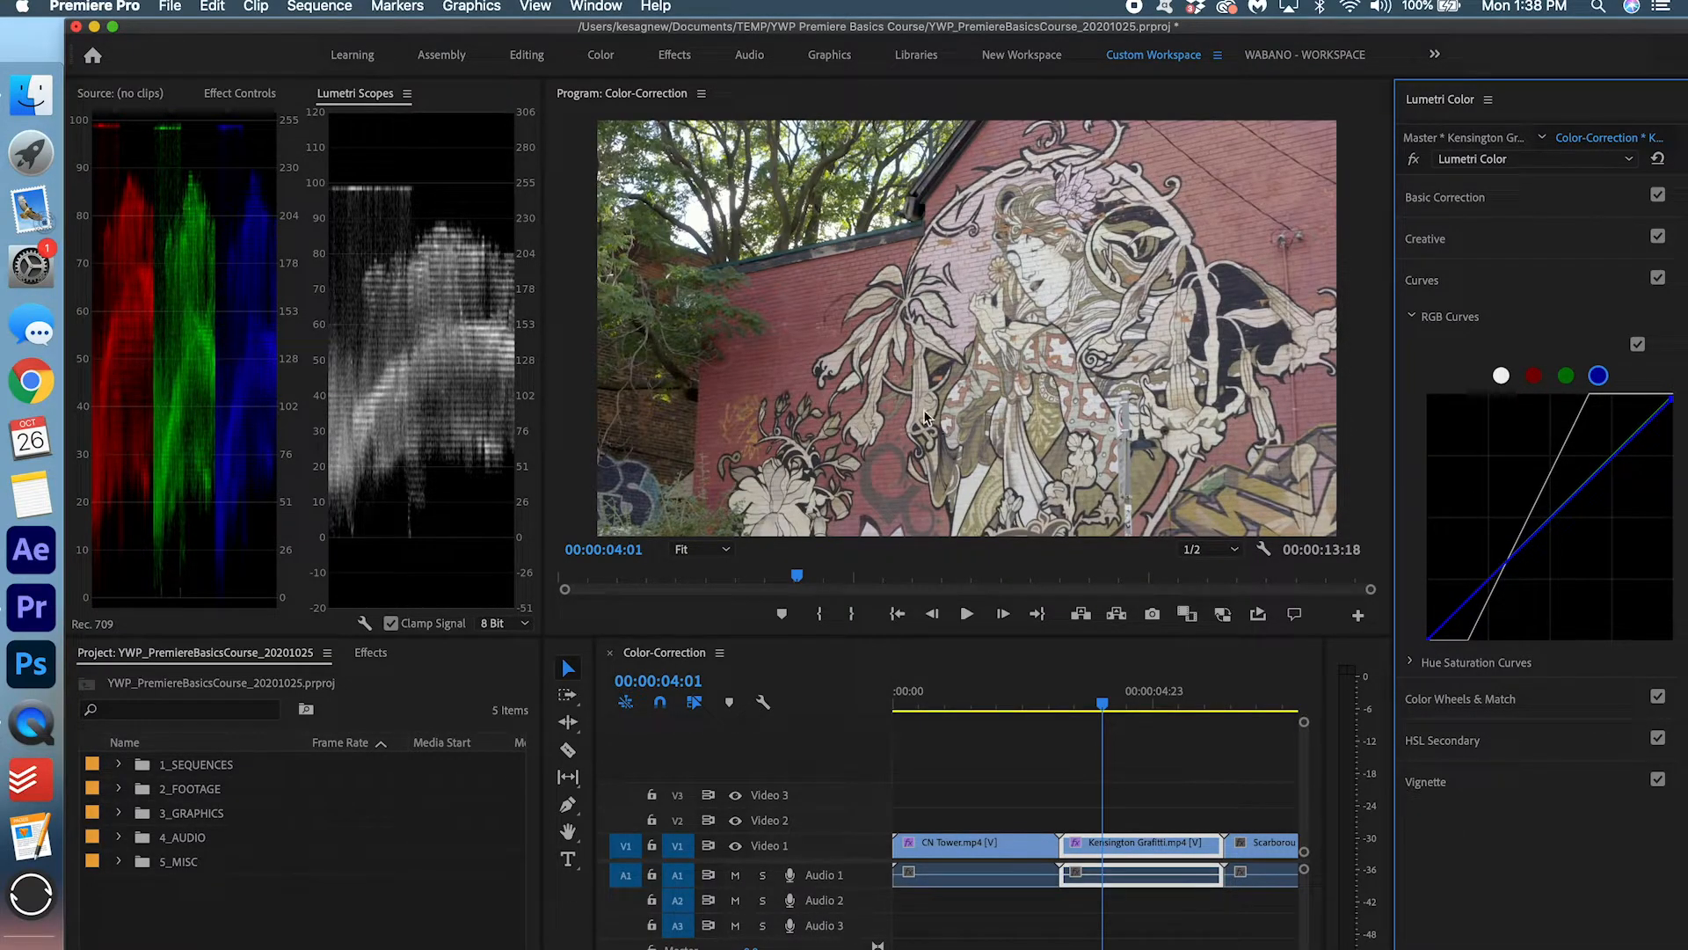
# Raise the Contrast of the Kensington Grafitti clip slightly in Basic Correction.
pyautogui.click(1522, 278)
pyautogui.click(1529, 204)
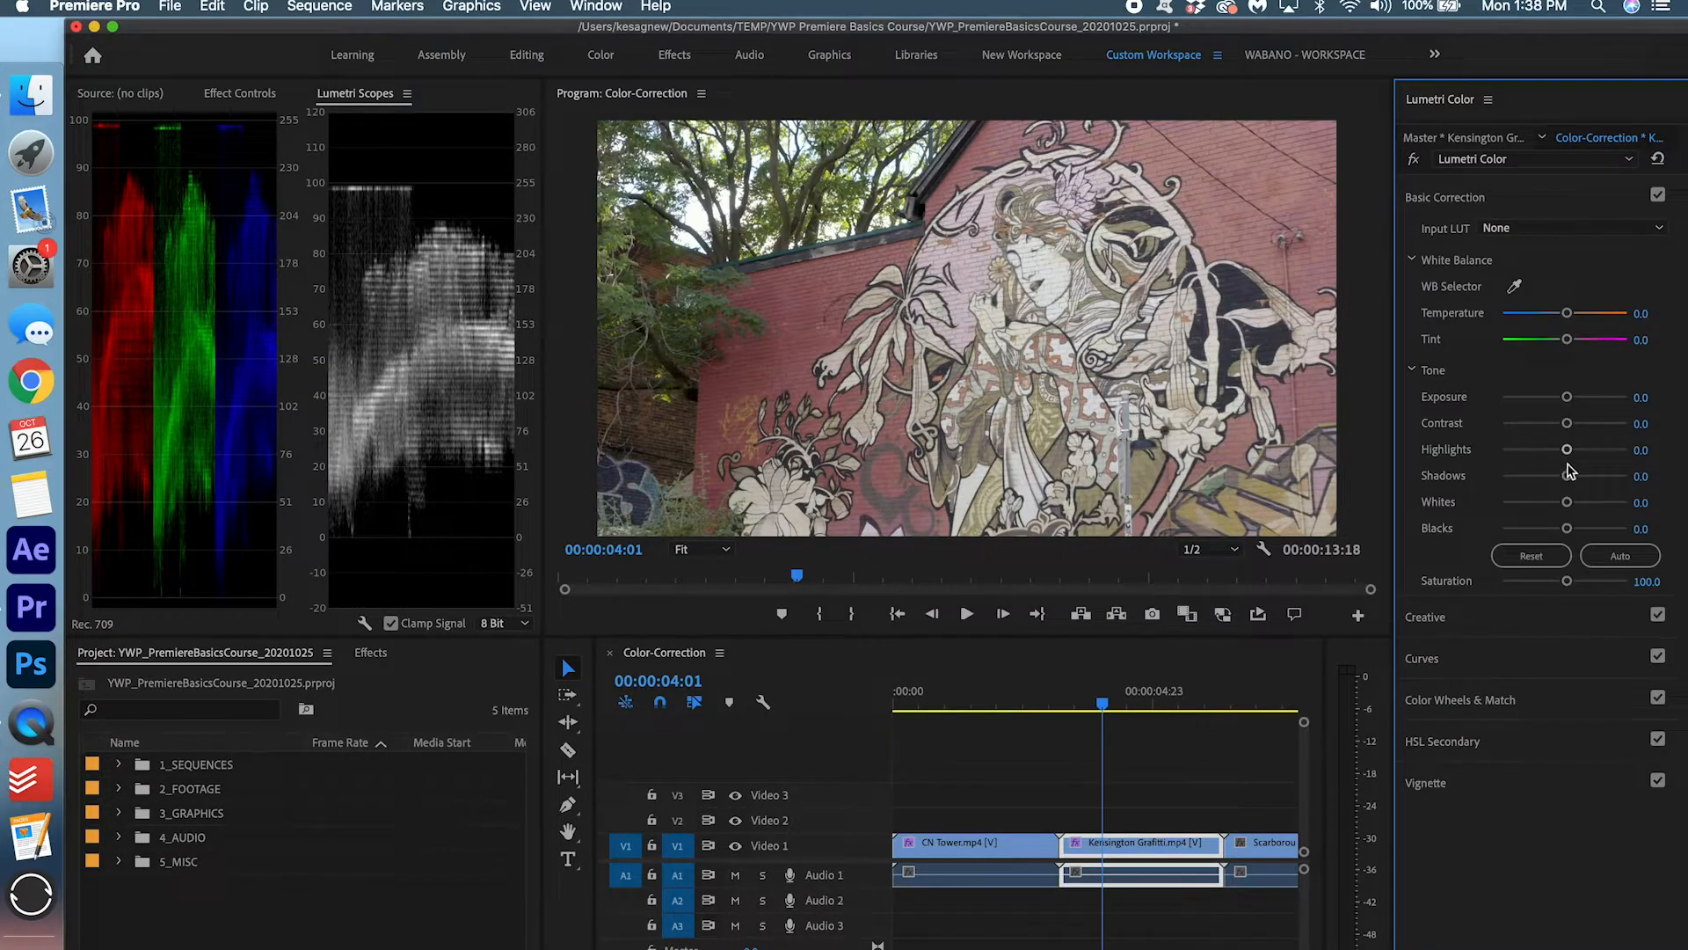
pyautogui.moveTo(1566, 422); pyautogui.dragTo(1581, 425)
pyautogui.click(1536, 210)
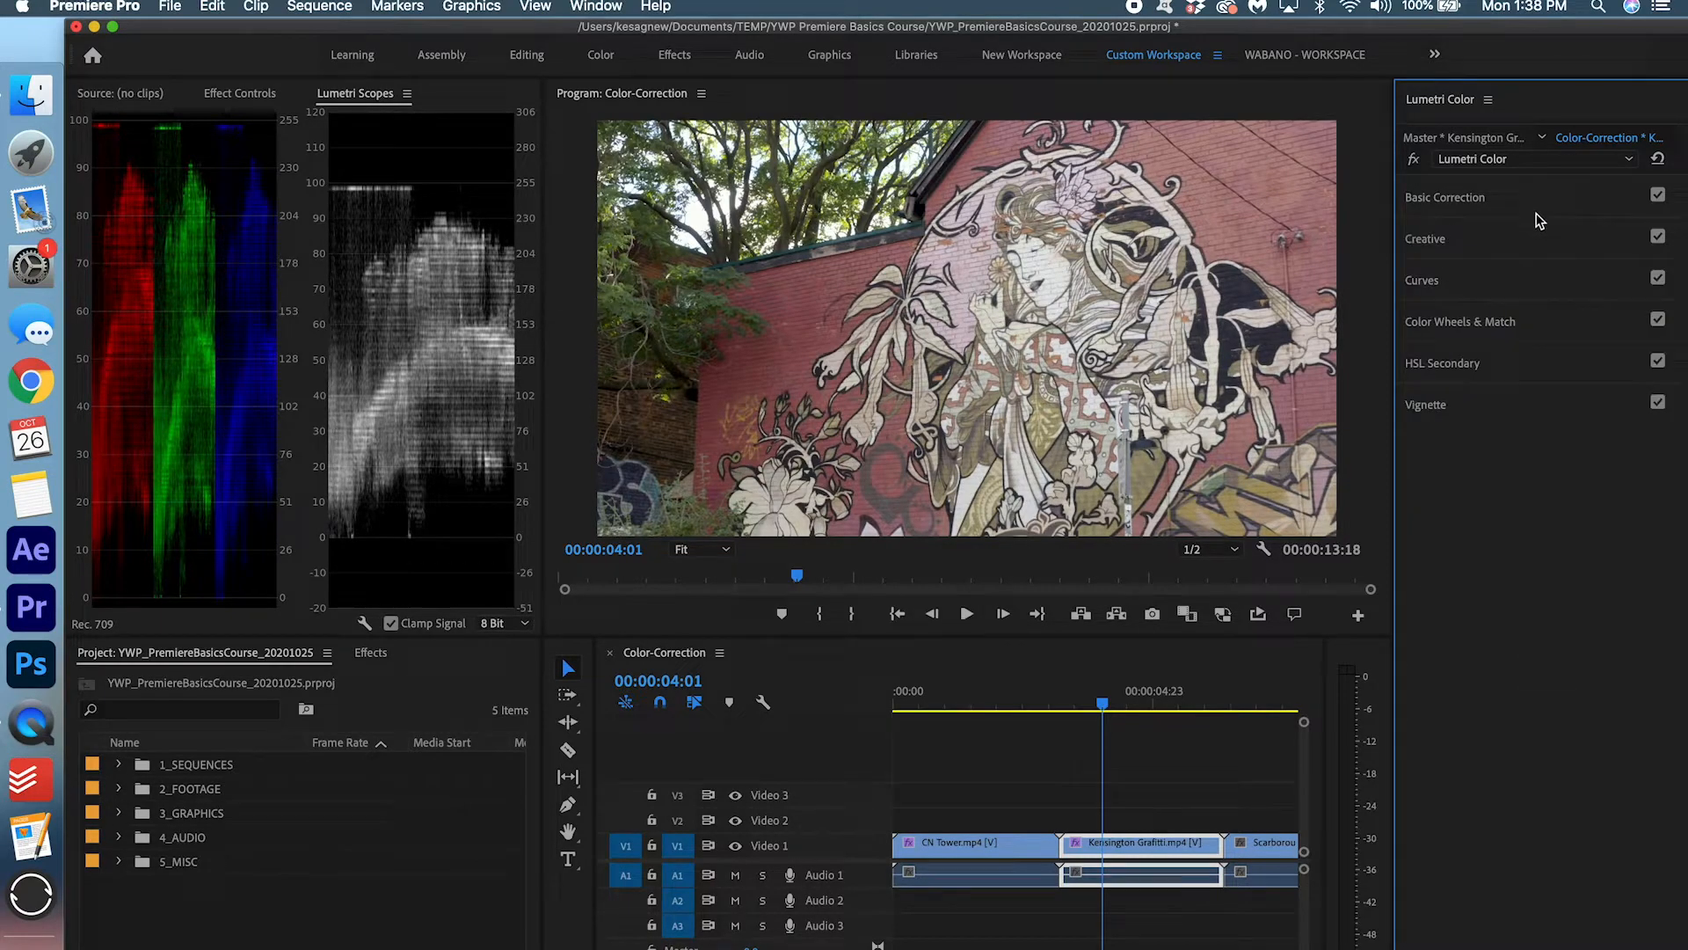
# Set Vibrance to 40.3 and Sharpen to 10 for the Kensington Grafitti clip in the Creative adjustments.
pyautogui.click(1540, 250)
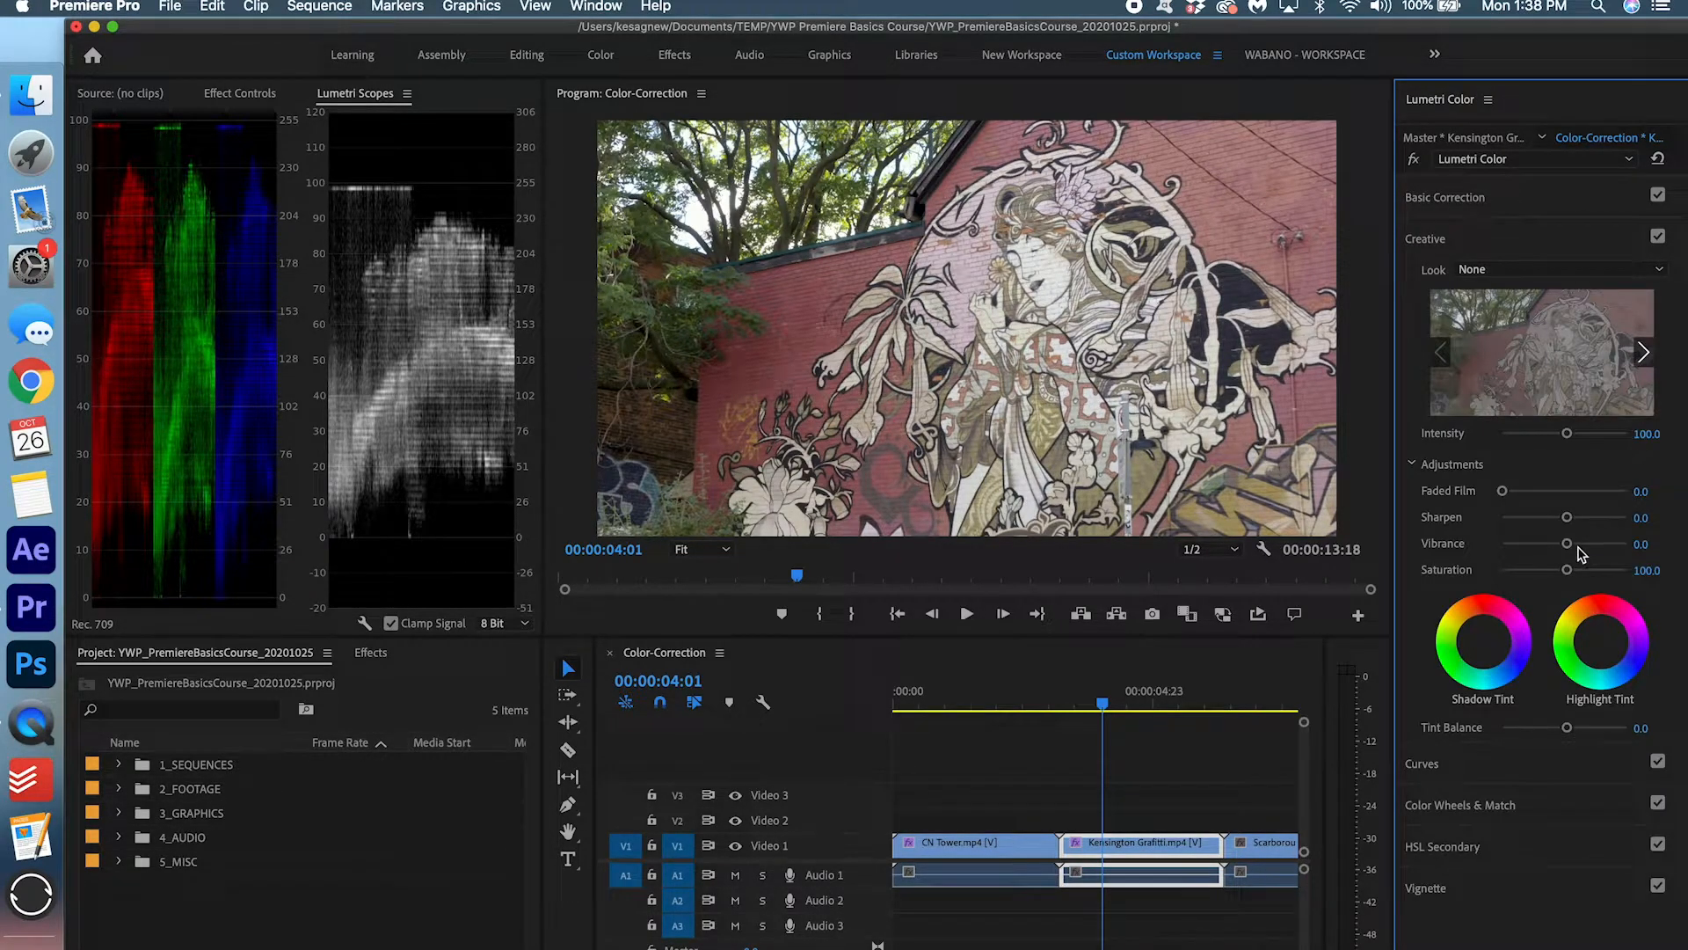
pyautogui.moveTo(1567, 545); pyautogui.dragTo(1590, 545)
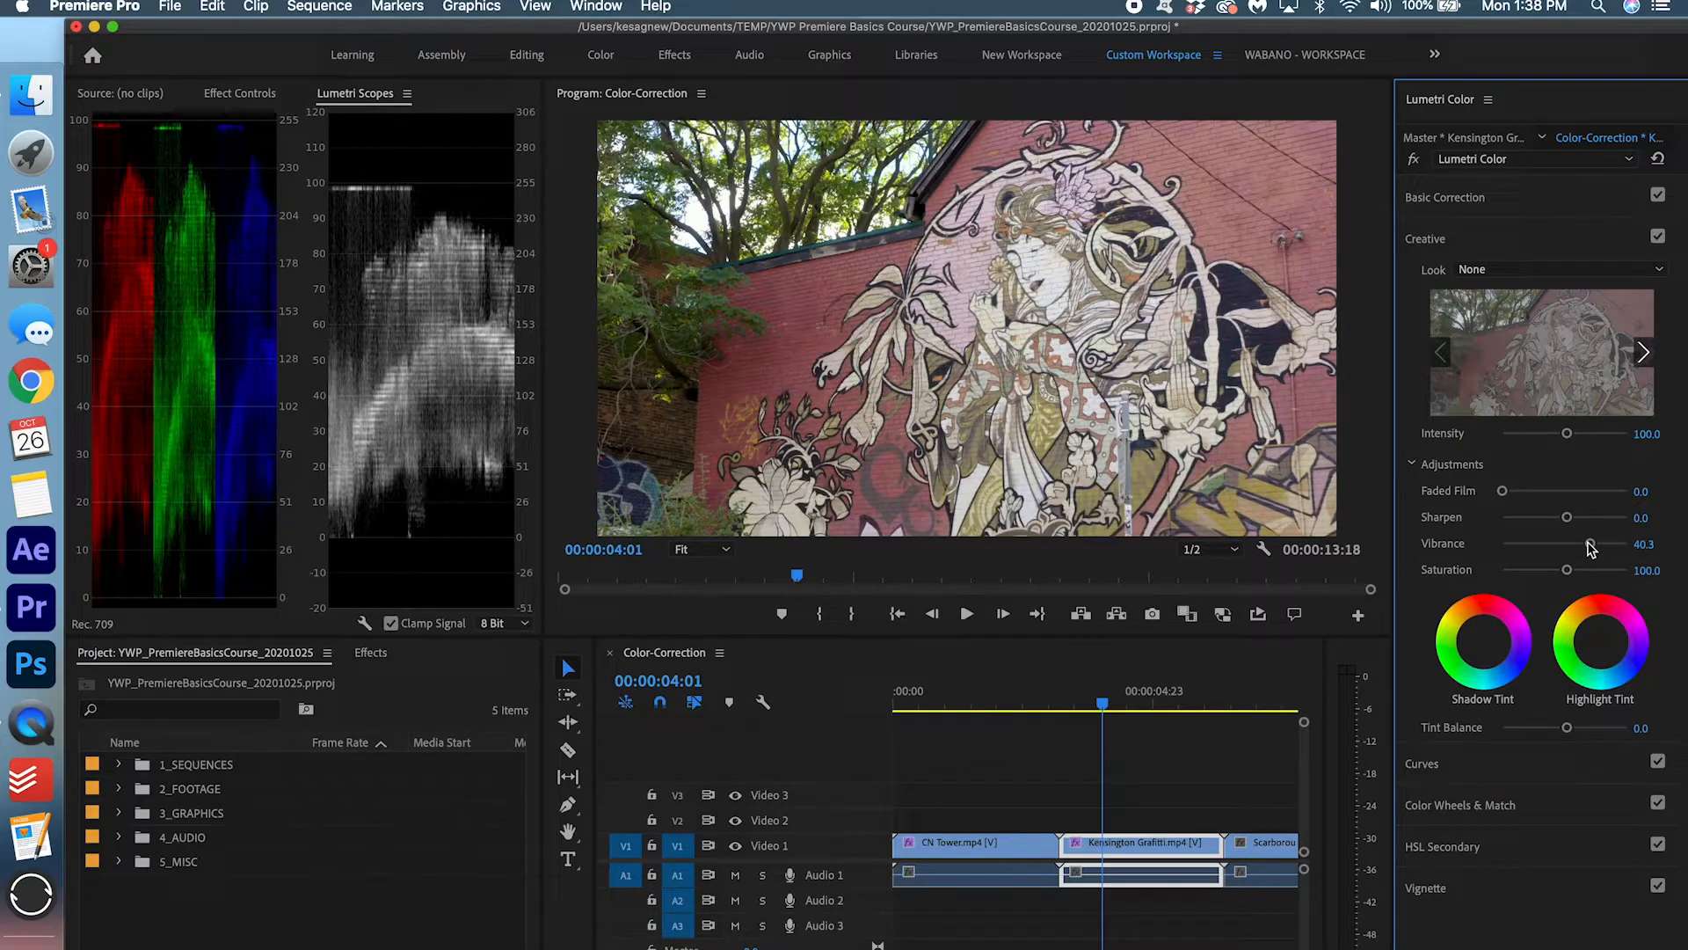
pyautogui.click(1644, 517)
pyautogui.write('10')
pyautogui.press('Return')
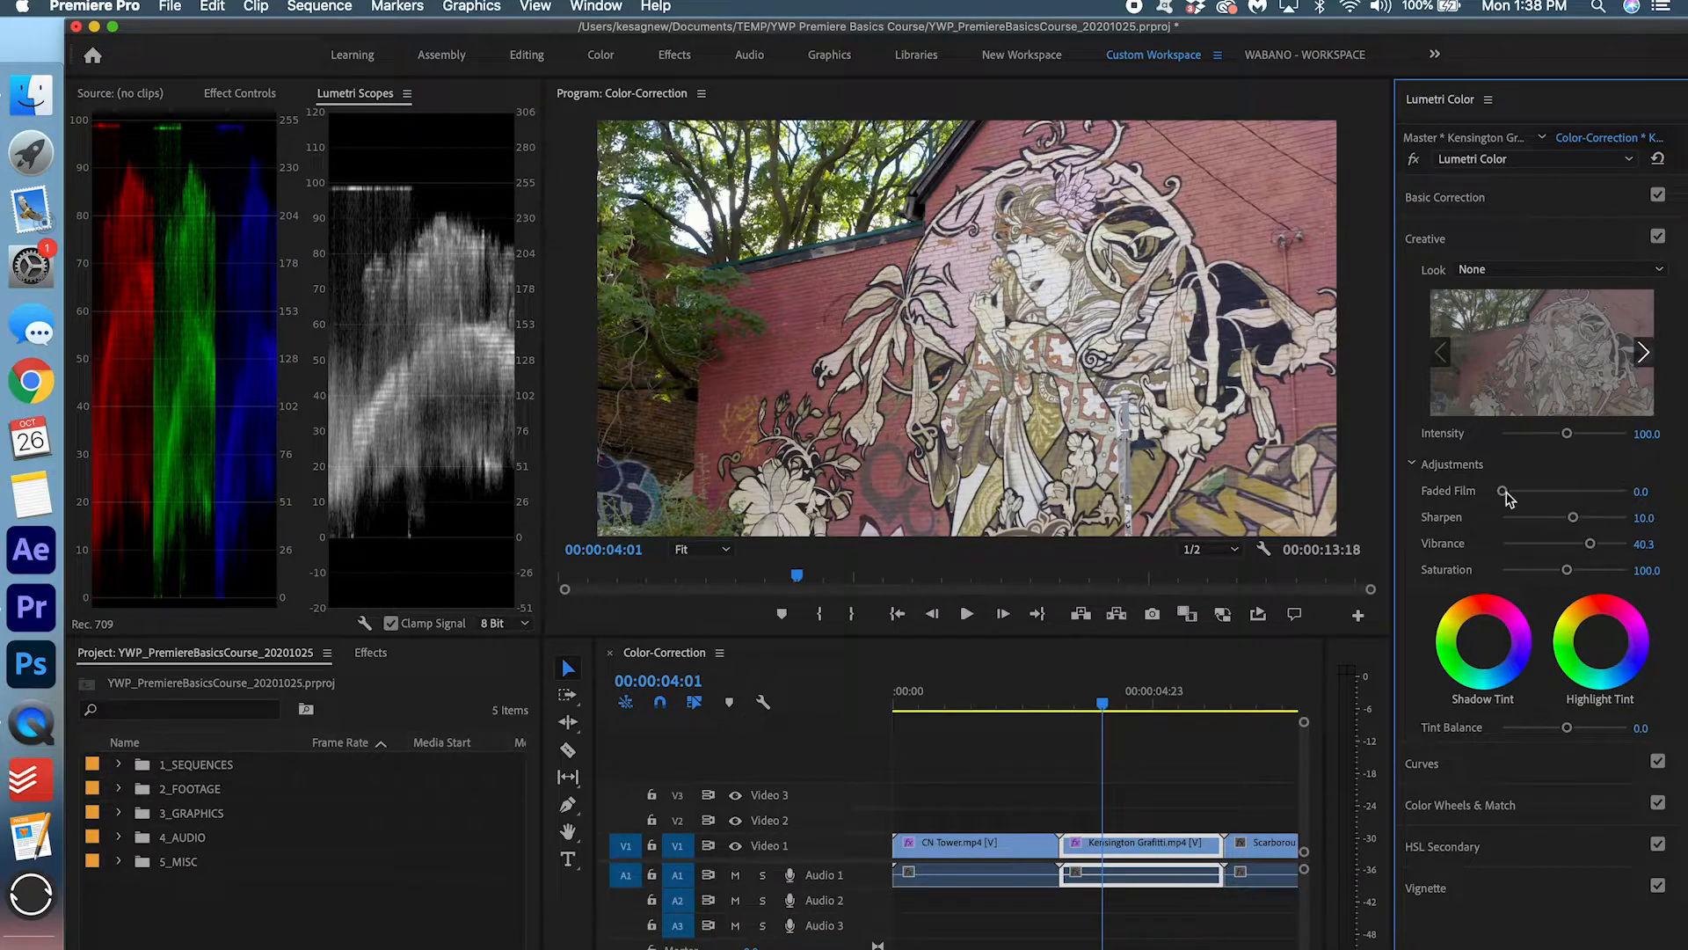
# Compare the Kensington Grafitti clip before and after correction by switching its Lumetri Color effect off and back on.
pyautogui.click(261, 97)
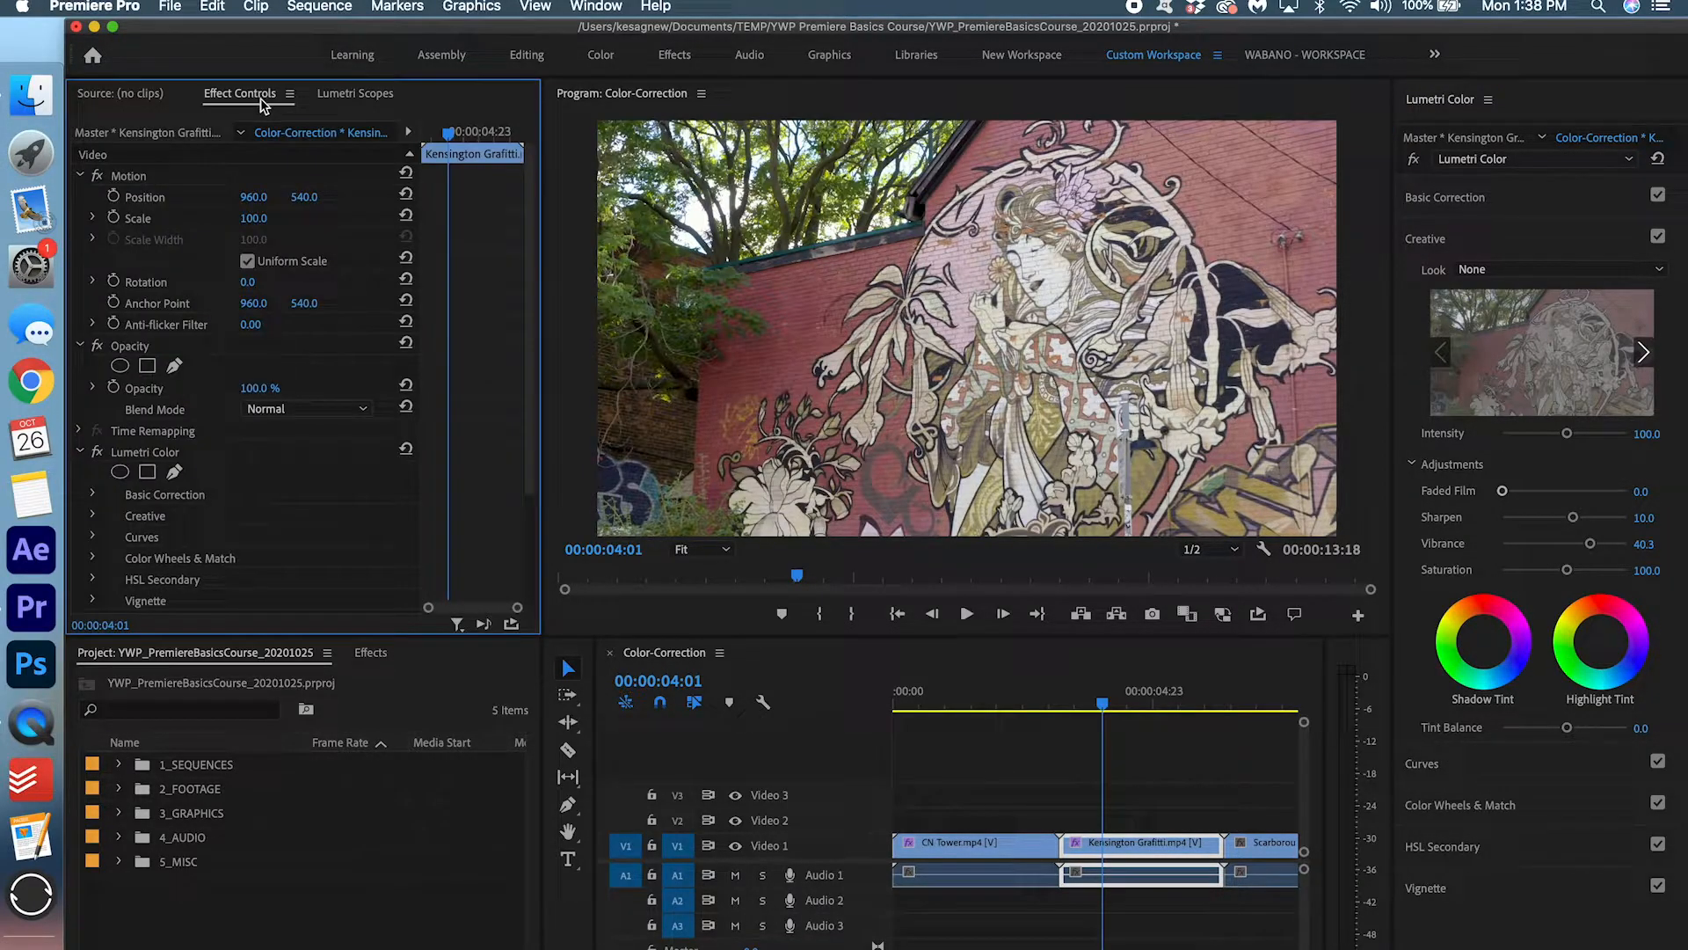
pyautogui.click(97, 452)
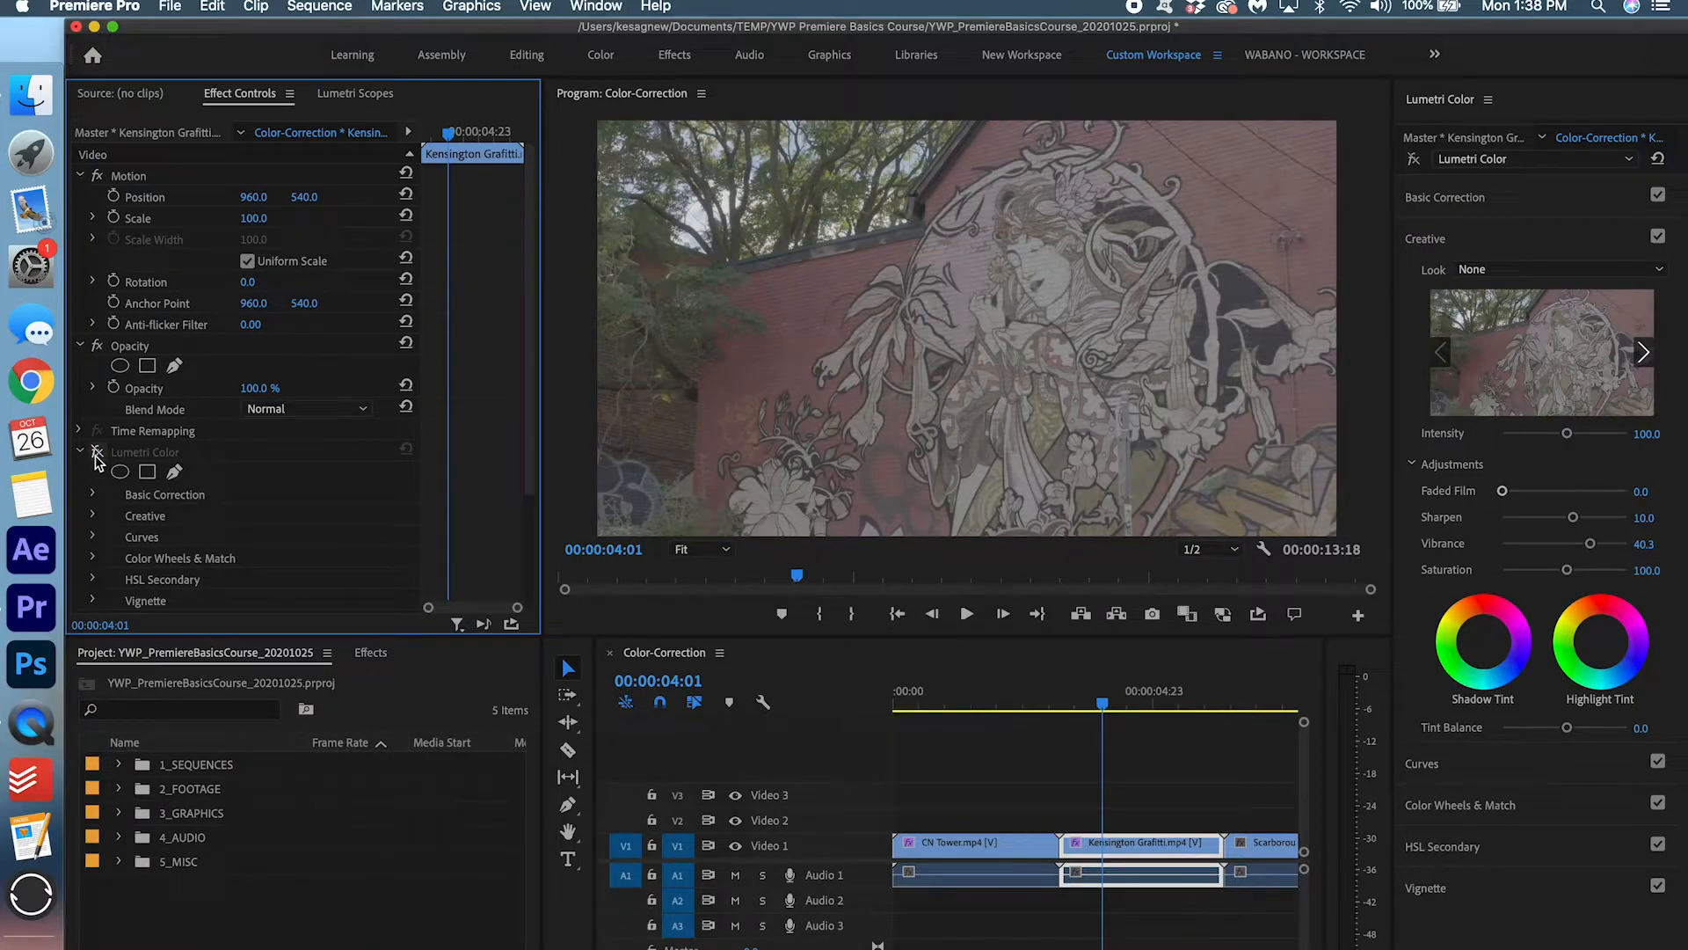
pyautogui.click(97, 452)
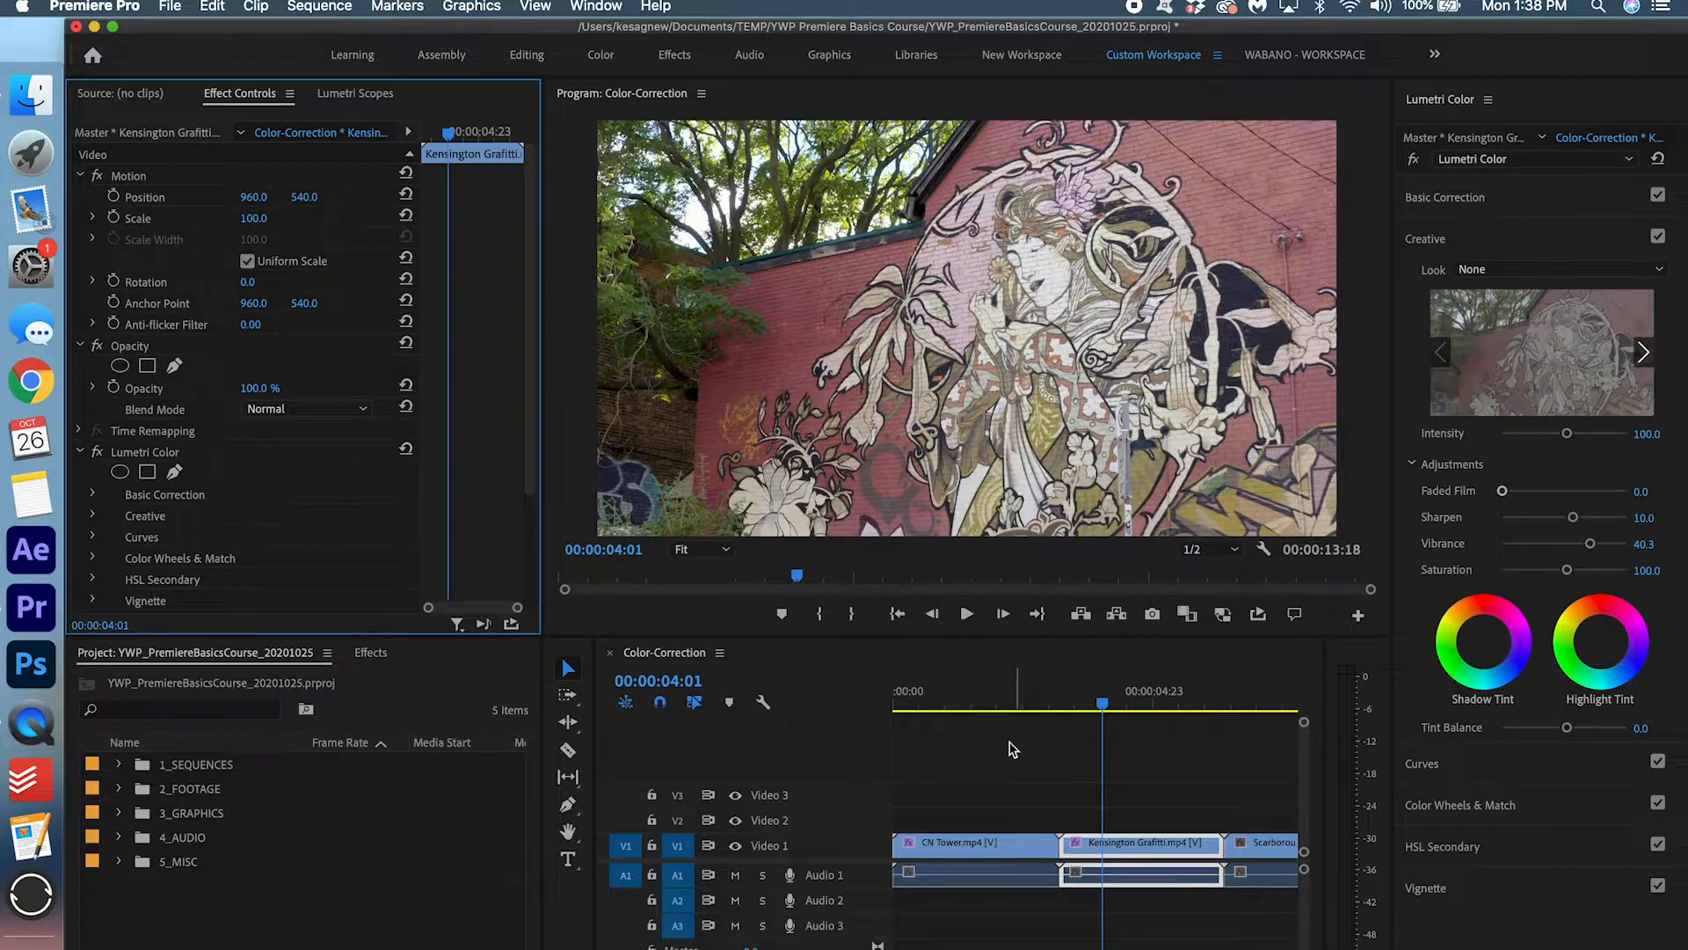
# Move the playhead to the Scarborough Bluffs clip and deepen its shadows with the master RGB curve's black endpoint, fine-tuning the white endpoint.
pyautogui.scroll(-3, 954, 730)
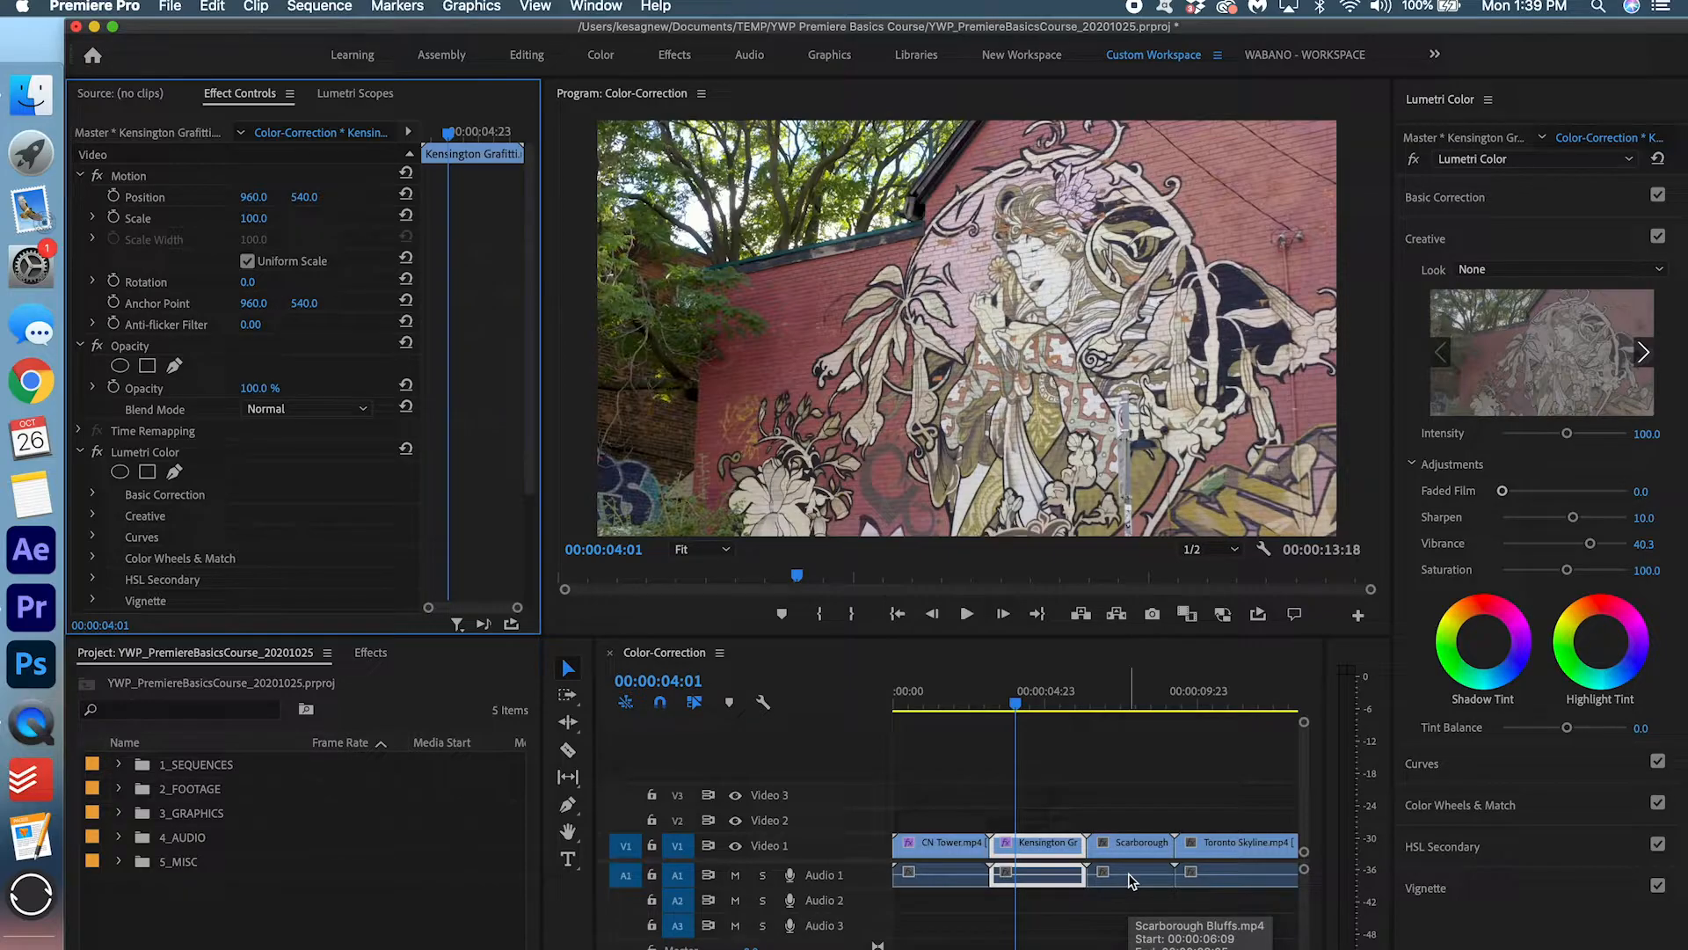
pyautogui.click(1129, 700)
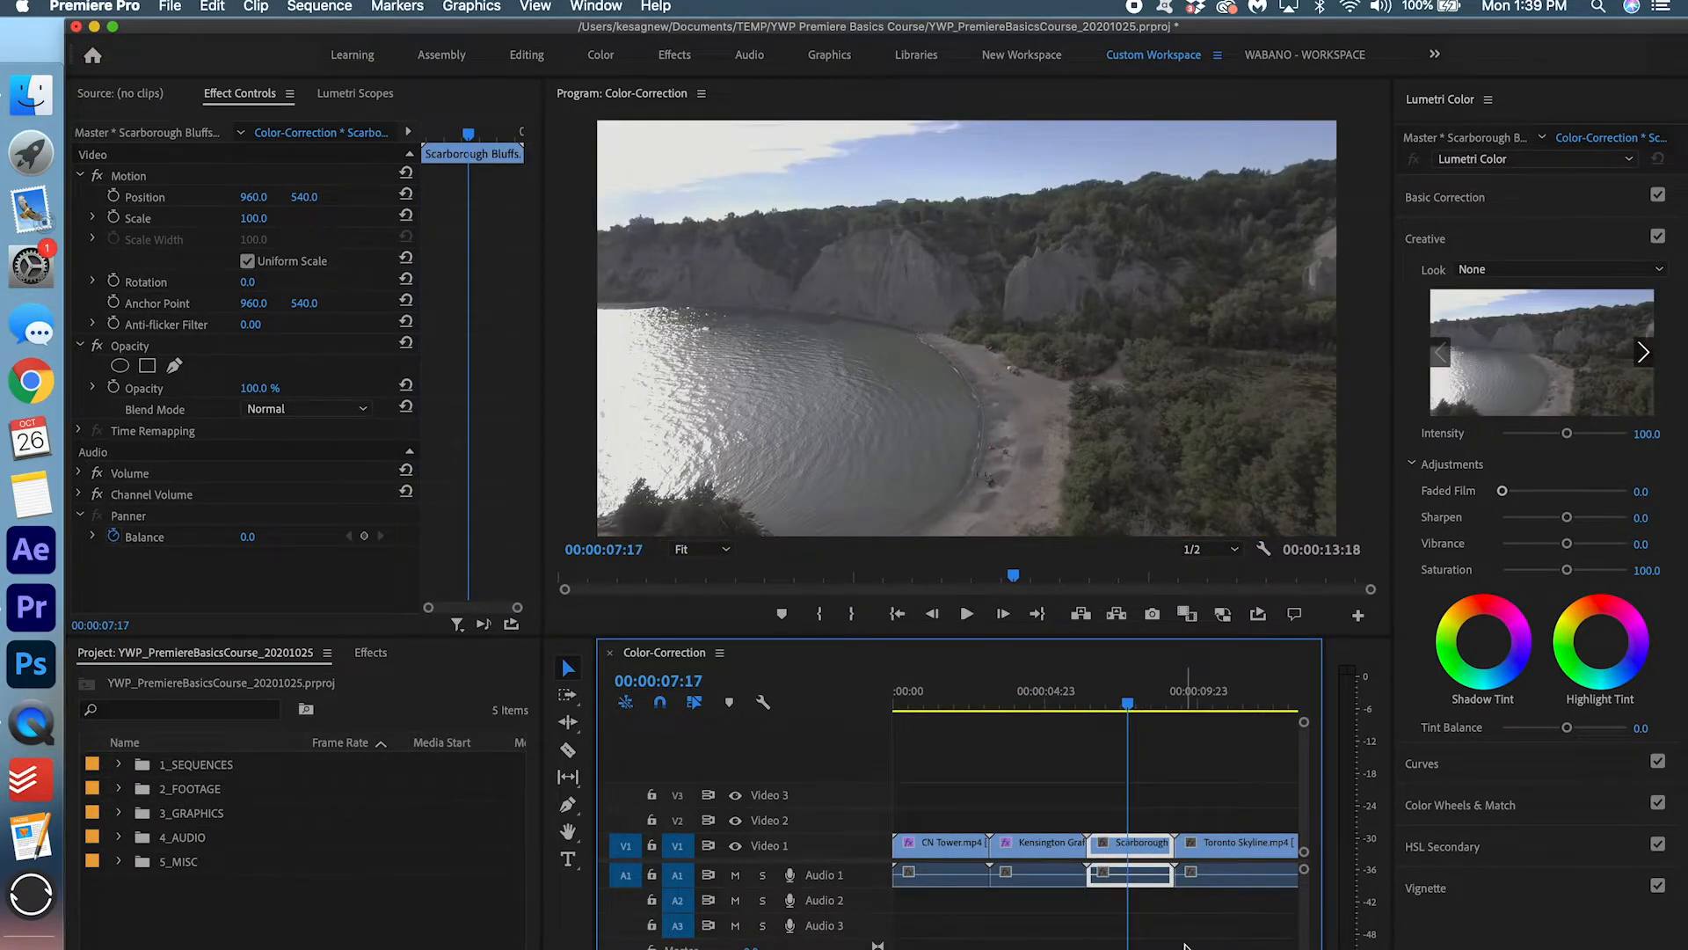
pyautogui.click(356, 93)
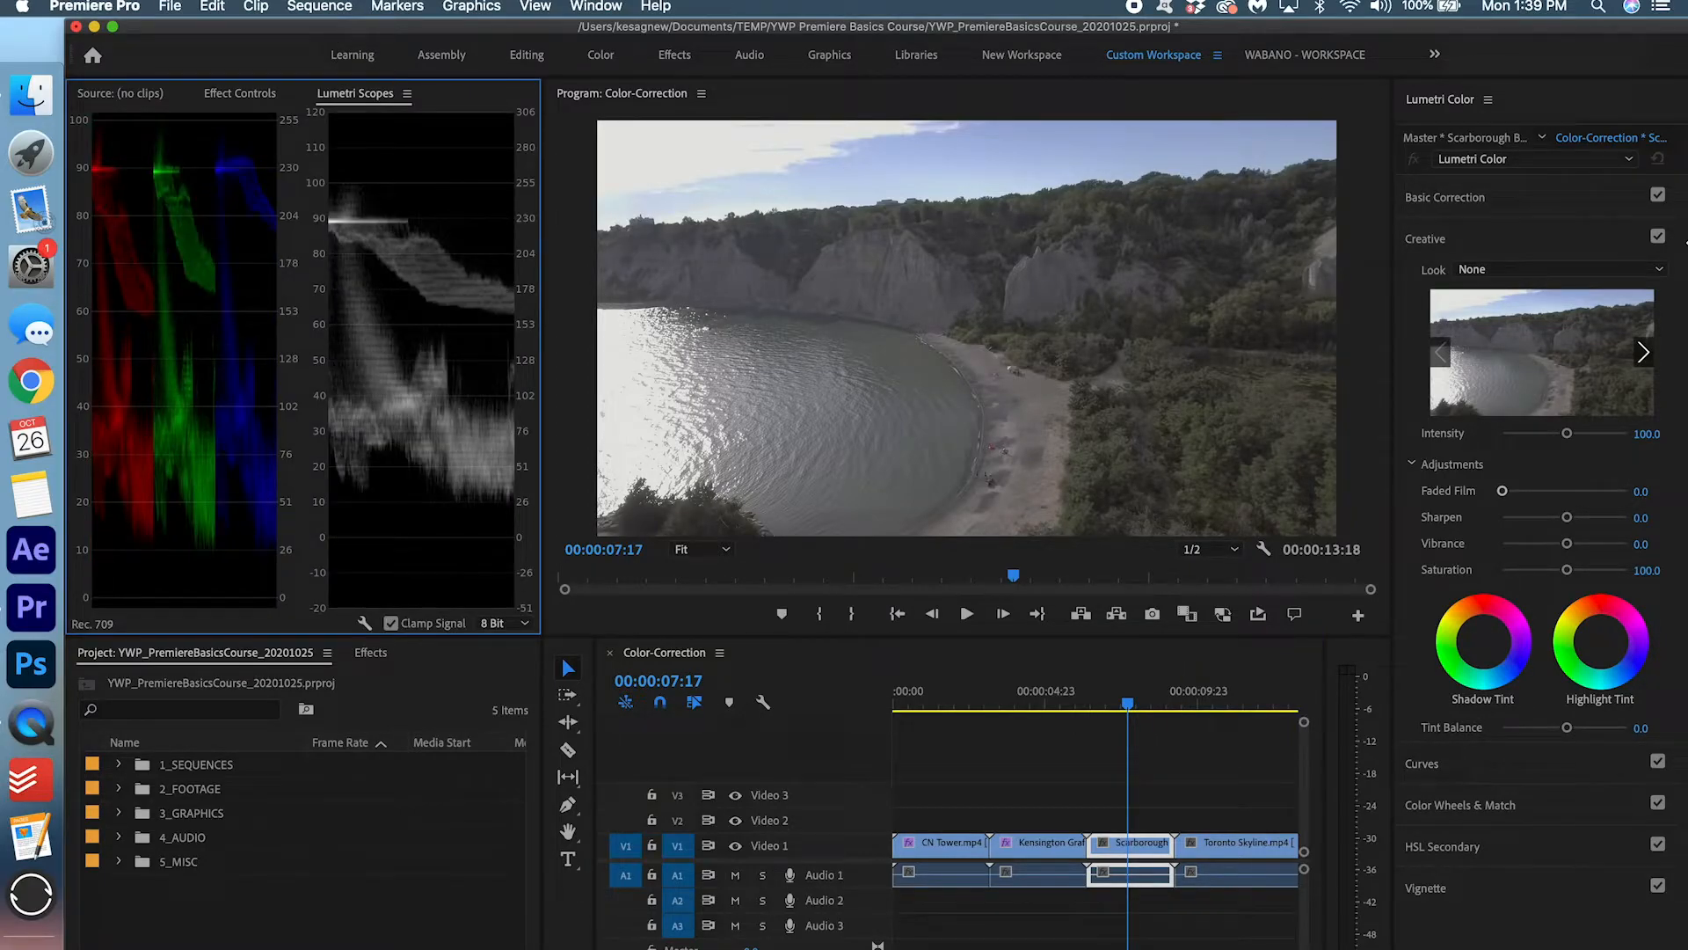
pyautogui.click(1539, 237)
pyautogui.click(1517, 281)
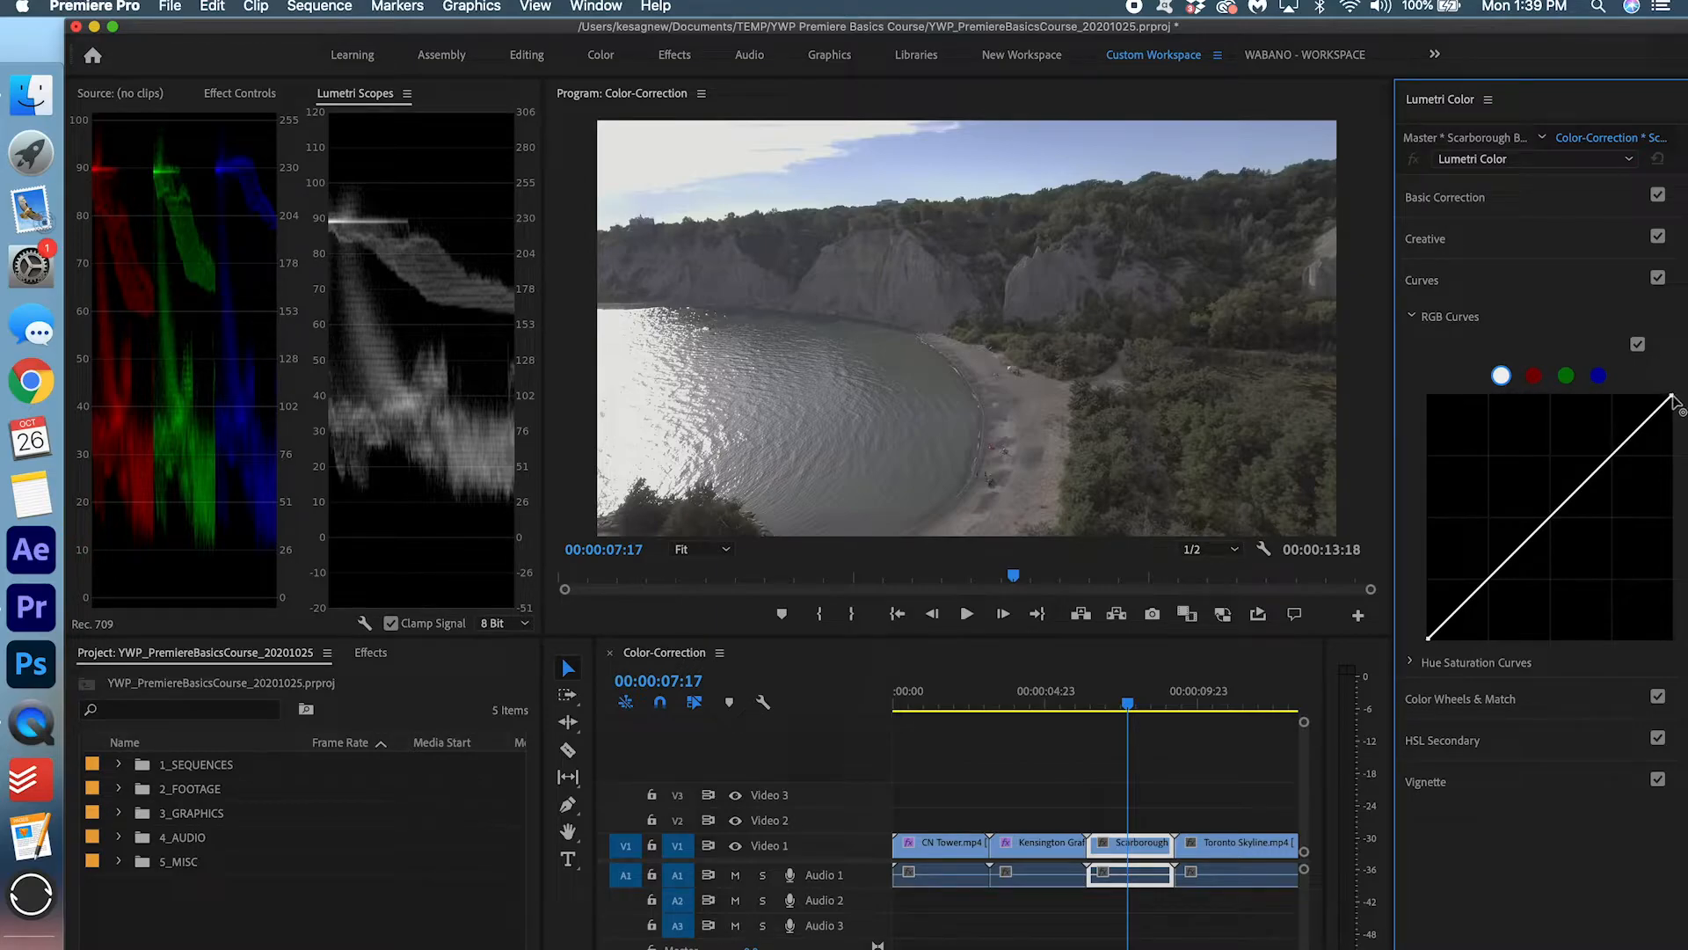
pyautogui.click(1428, 642)
pyautogui.moveTo(1428, 643); pyautogui.dragTo(1451, 658)
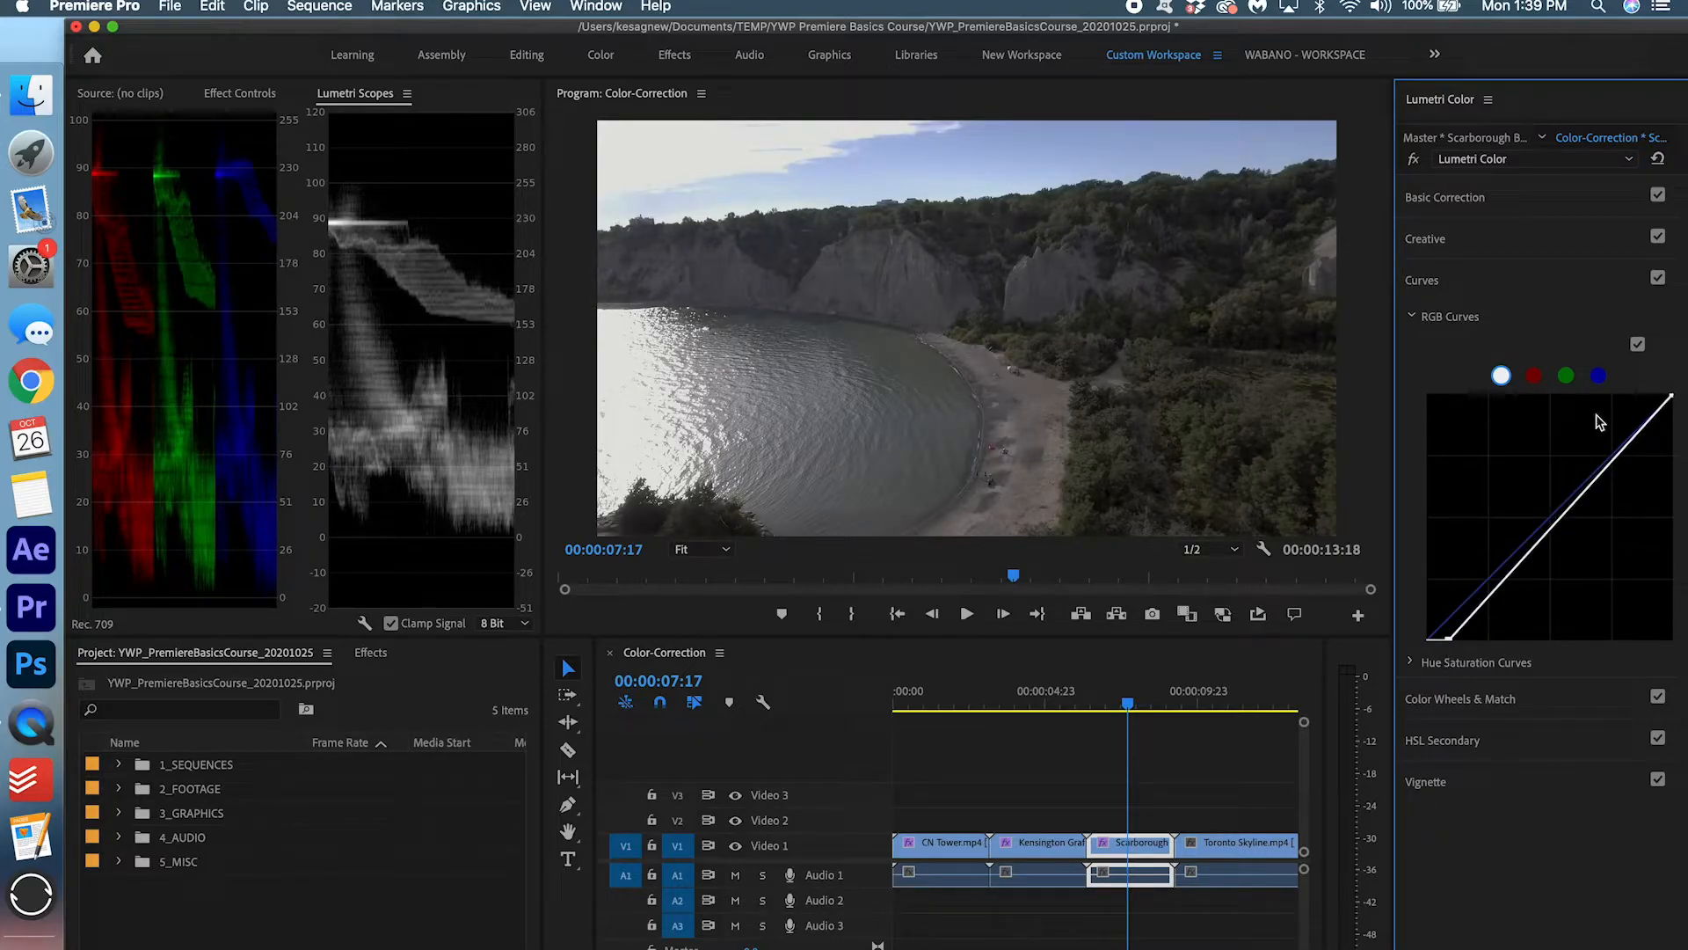
pyautogui.moveTo(1671, 400); pyautogui.dragTo(1671, 397)
# Fine-tune the white and black endpoints of the Scarborough Bluffs clip's red, green and blue curves to balance the channels.
pyautogui.click(1534, 376)
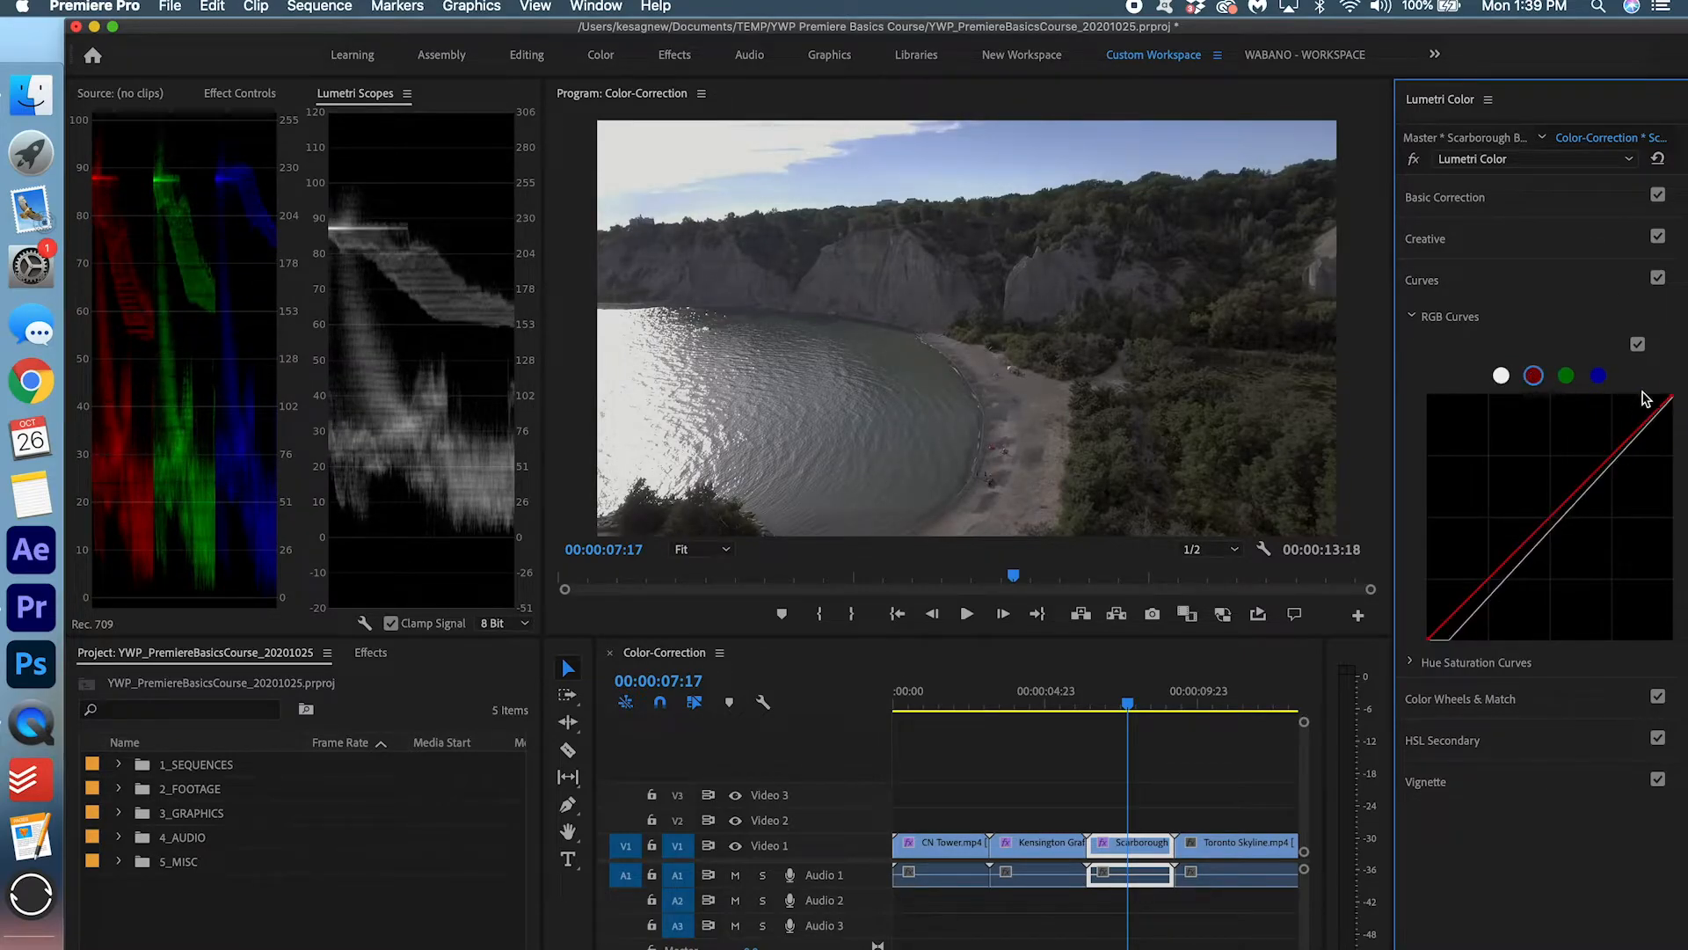
pyautogui.moveTo(1669, 397); pyautogui.dragTo(1672, 394)
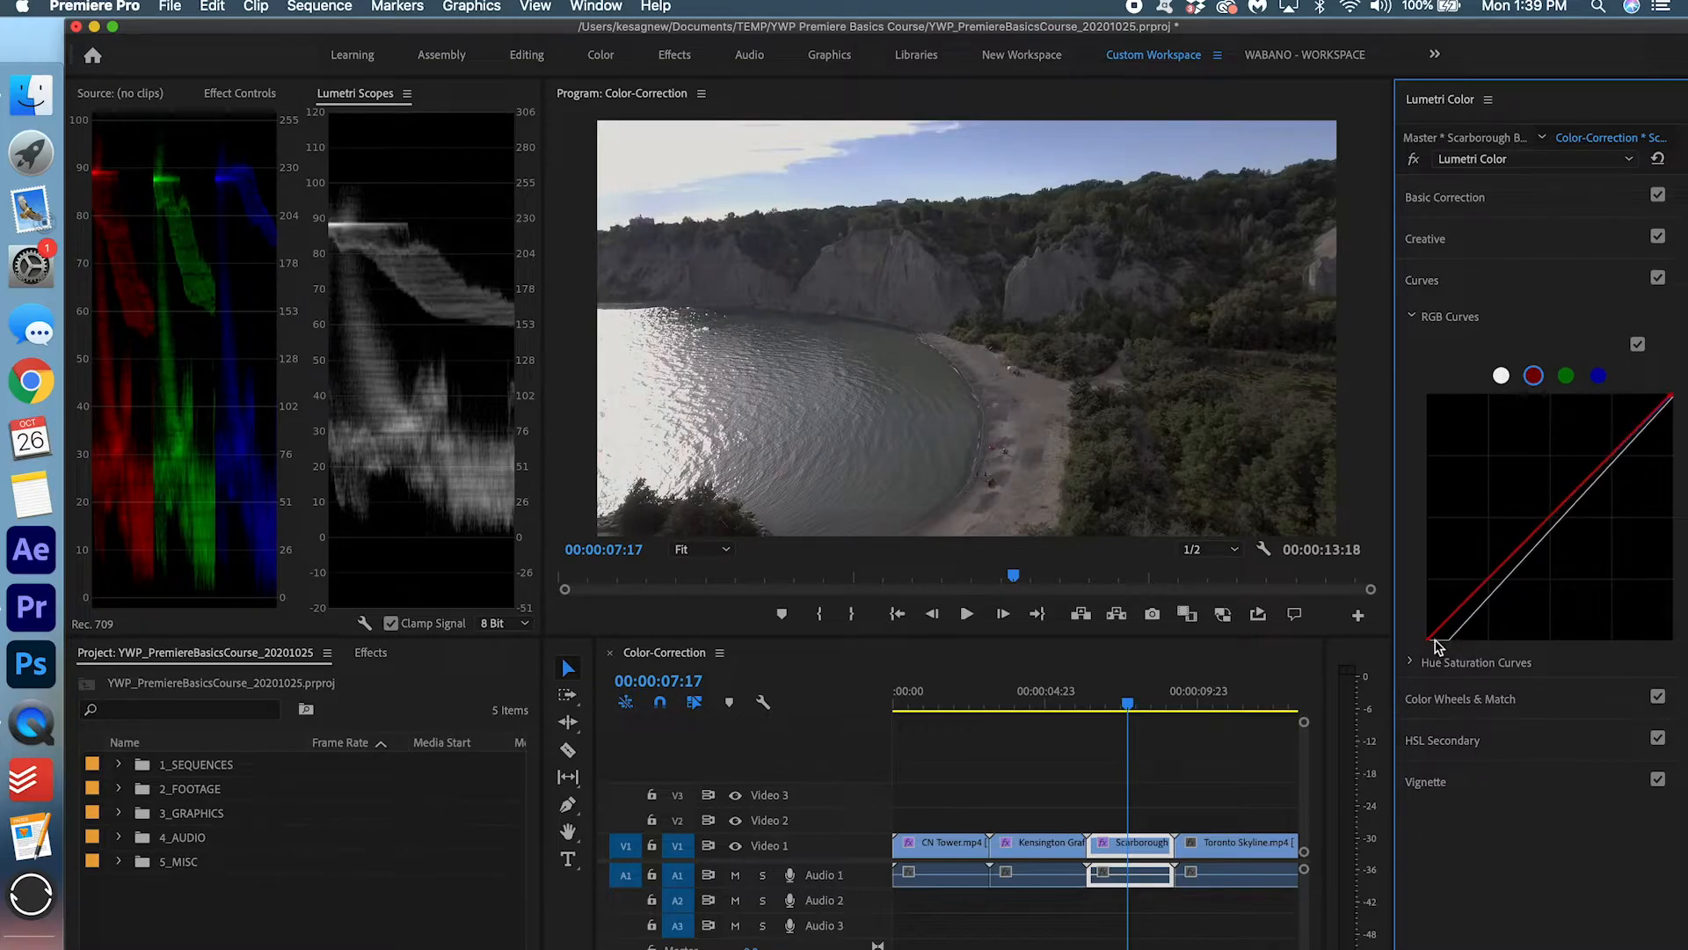
pyautogui.moveTo(1430, 646); pyautogui.dragTo(1433, 642)
pyautogui.click(1565, 376)
pyautogui.moveTo(1669, 394); pyautogui.dragTo(1670, 395)
pyautogui.moveTo(1428, 640); pyautogui.dragTo(1432, 640)
pyautogui.click(1599, 376)
pyautogui.moveTo(1672, 394); pyautogui.dragTo(1670, 395)
pyautogui.moveTo(1428, 640); pyautogui.dragTo(1430, 640)
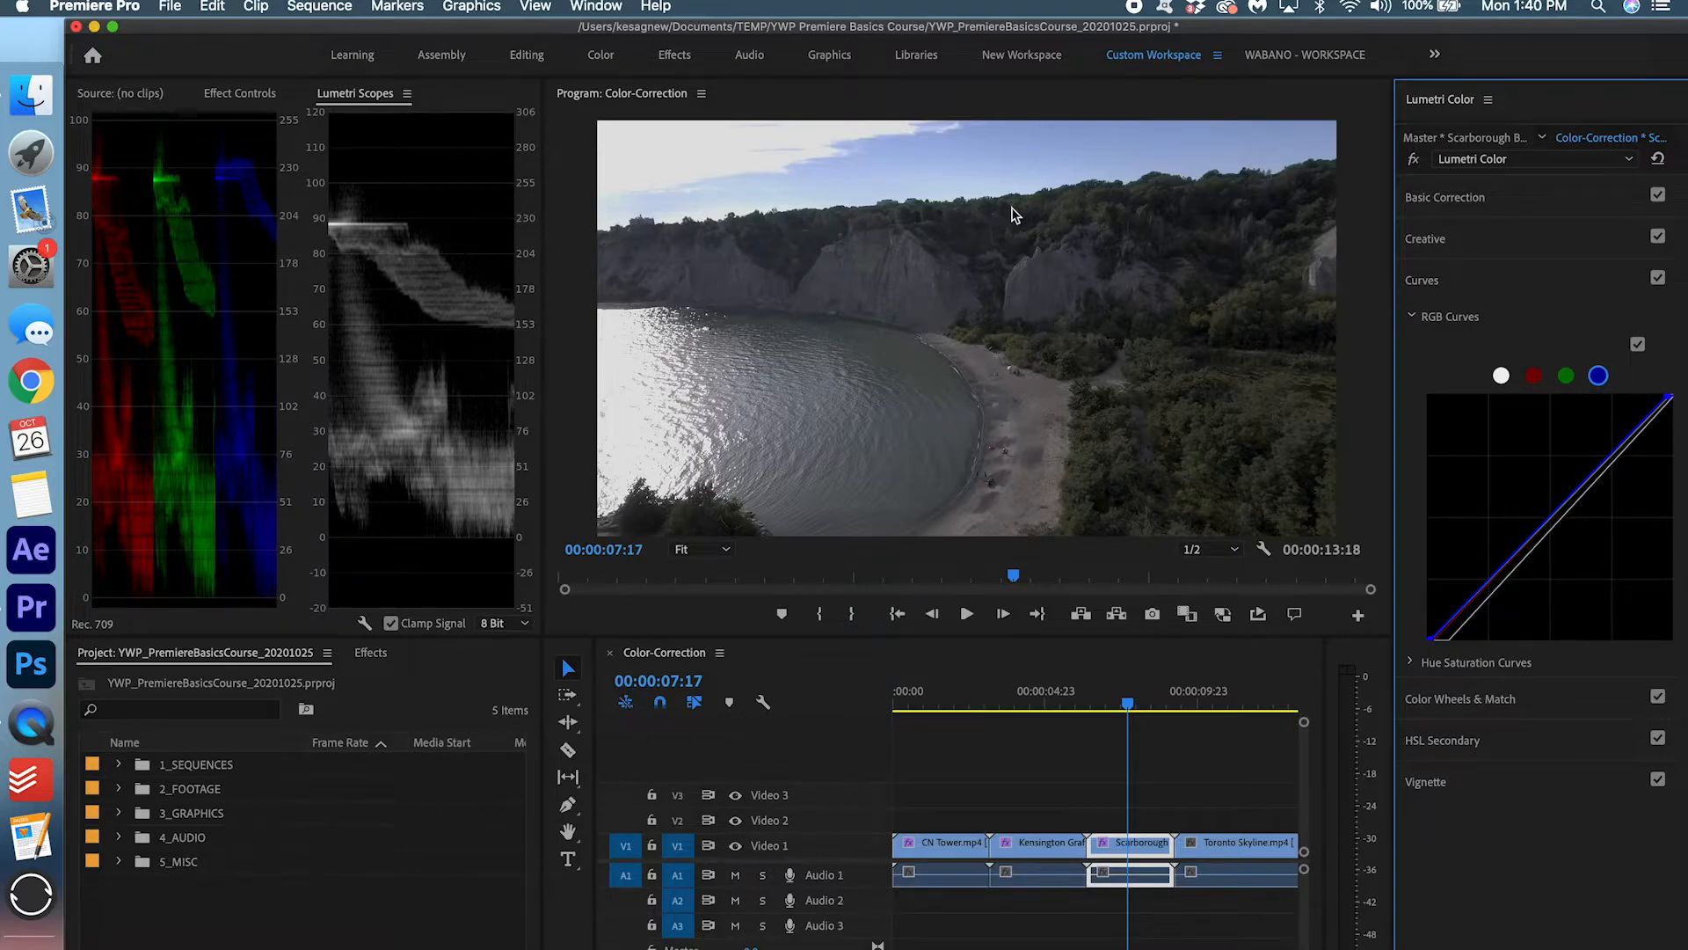
# Set the Scarborough Bluffs clip's Temperature to 3.2, Shadows to 25.8 and Contrast to 38.7 in Basic Correction.
pyautogui.click(1480, 282)
pyautogui.click(1444, 197)
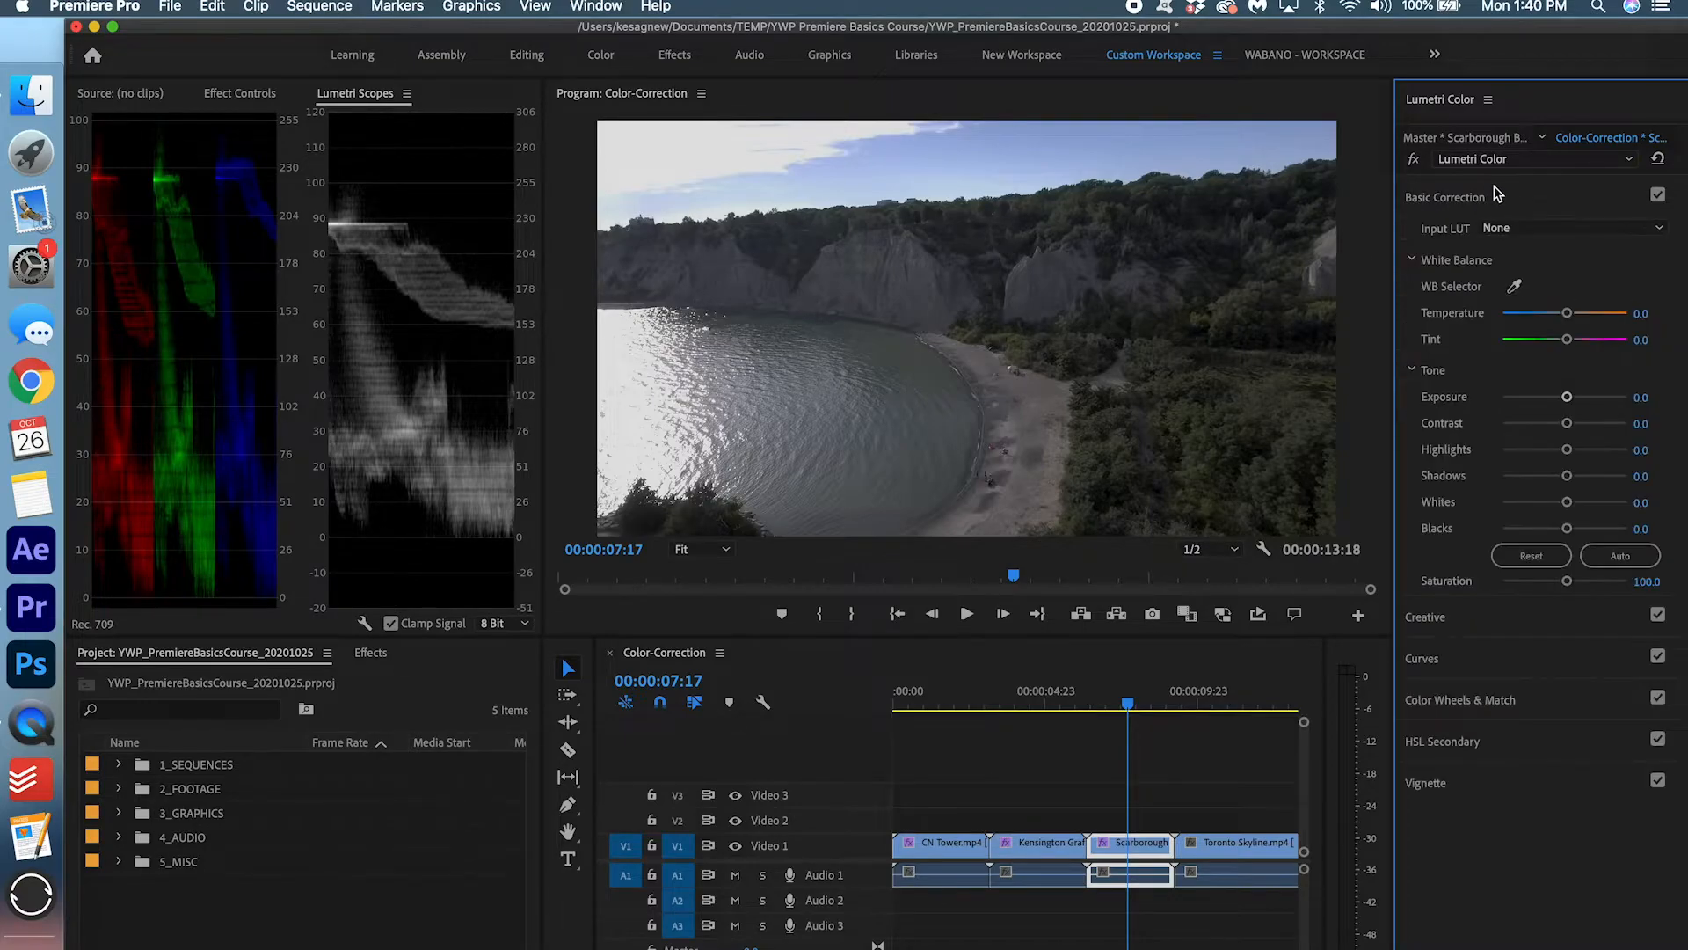
pyautogui.moveTo(1567, 314); pyautogui.dragTo(1567, 317)
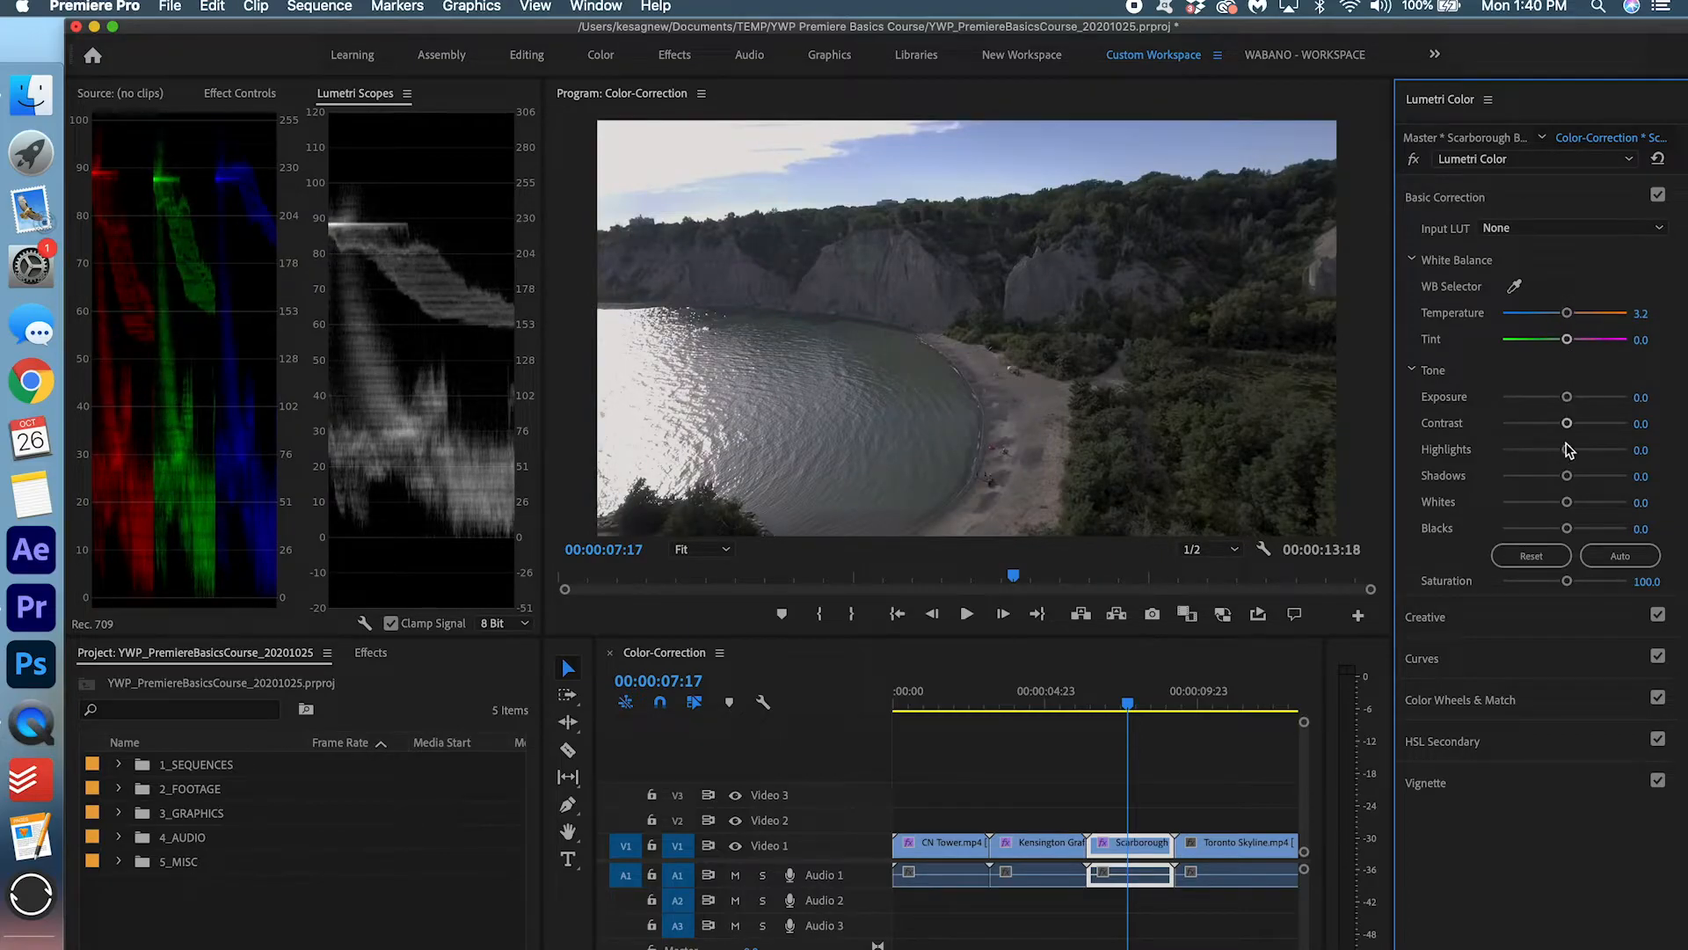
pyautogui.moveTo(1565, 476); pyautogui.dragTo(1581, 476)
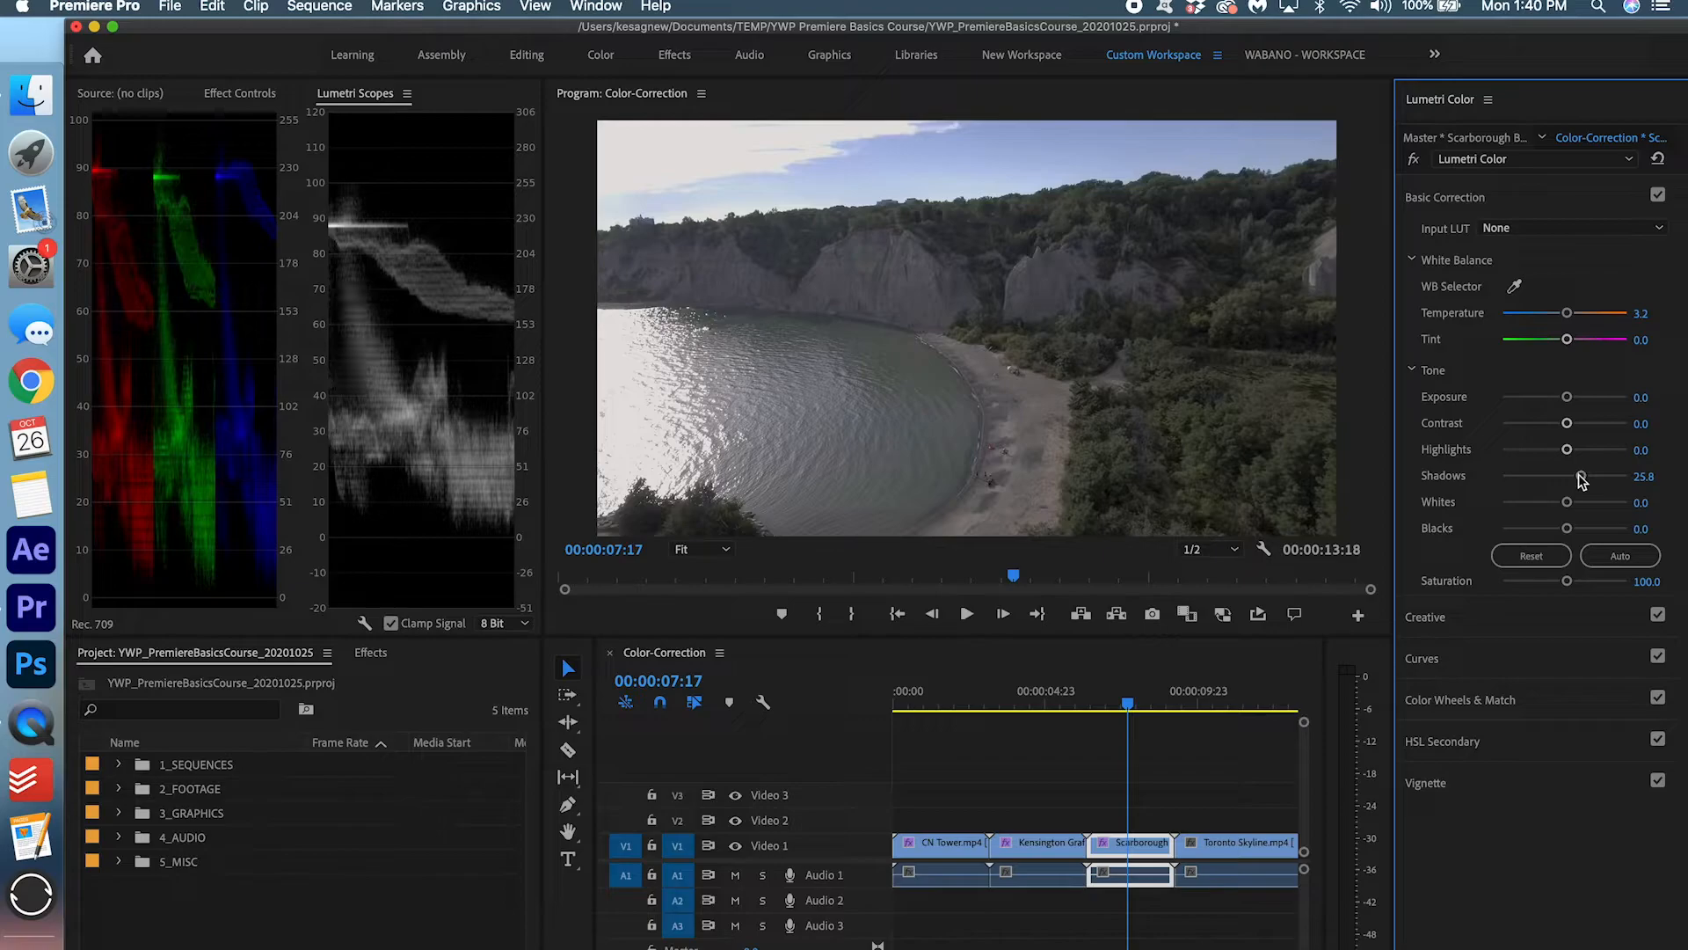
pyautogui.moveTo(1567, 423); pyautogui.dragTo(1590, 428)
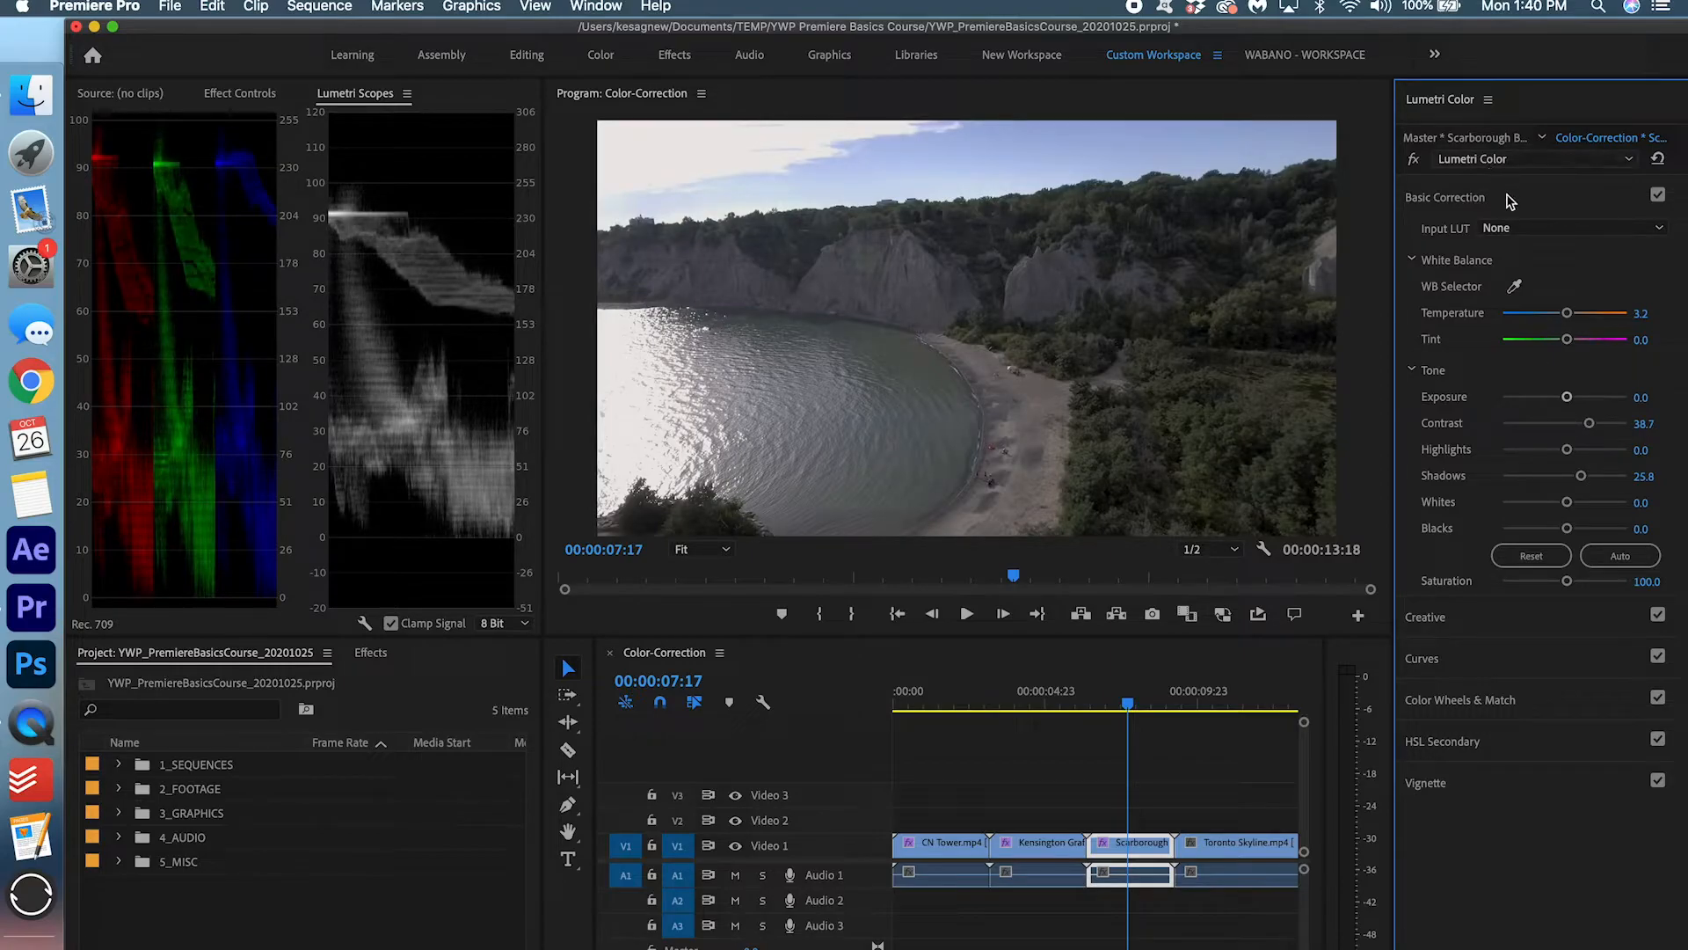
pyautogui.click(1507, 196)
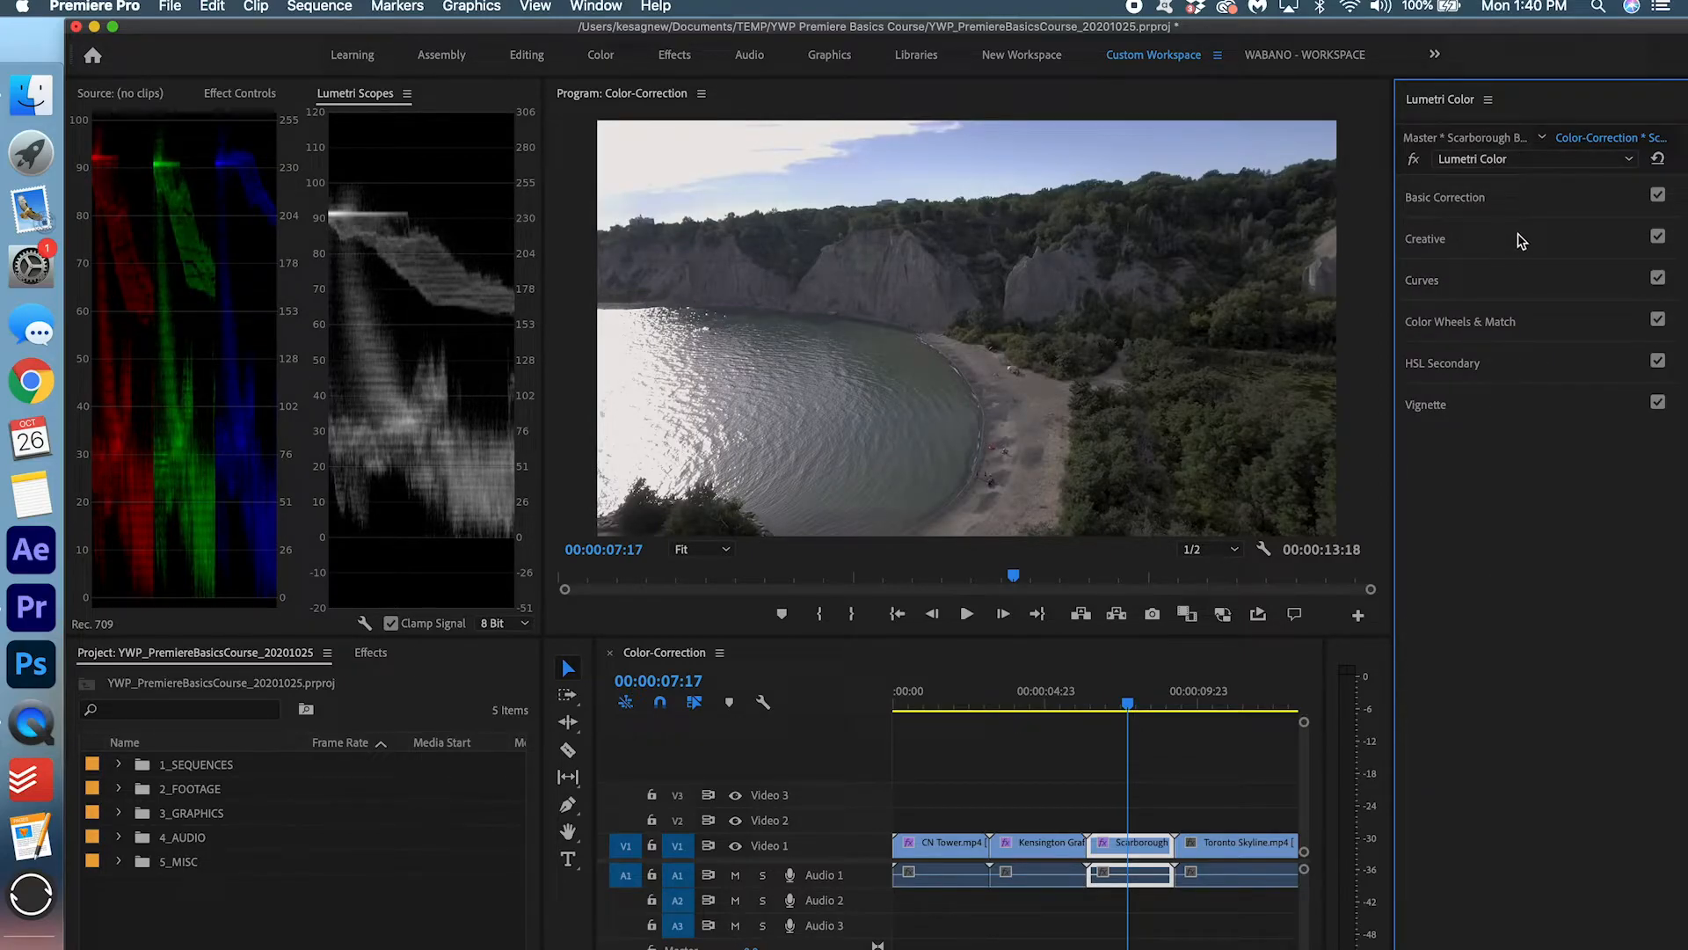
# Set the Scarborough Bluffs clip's Vibrance to 35.5 in the Creative adjustments.
pyautogui.click(1517, 234)
pyautogui.moveTo(1566, 544); pyautogui.dragTo(1589, 546)
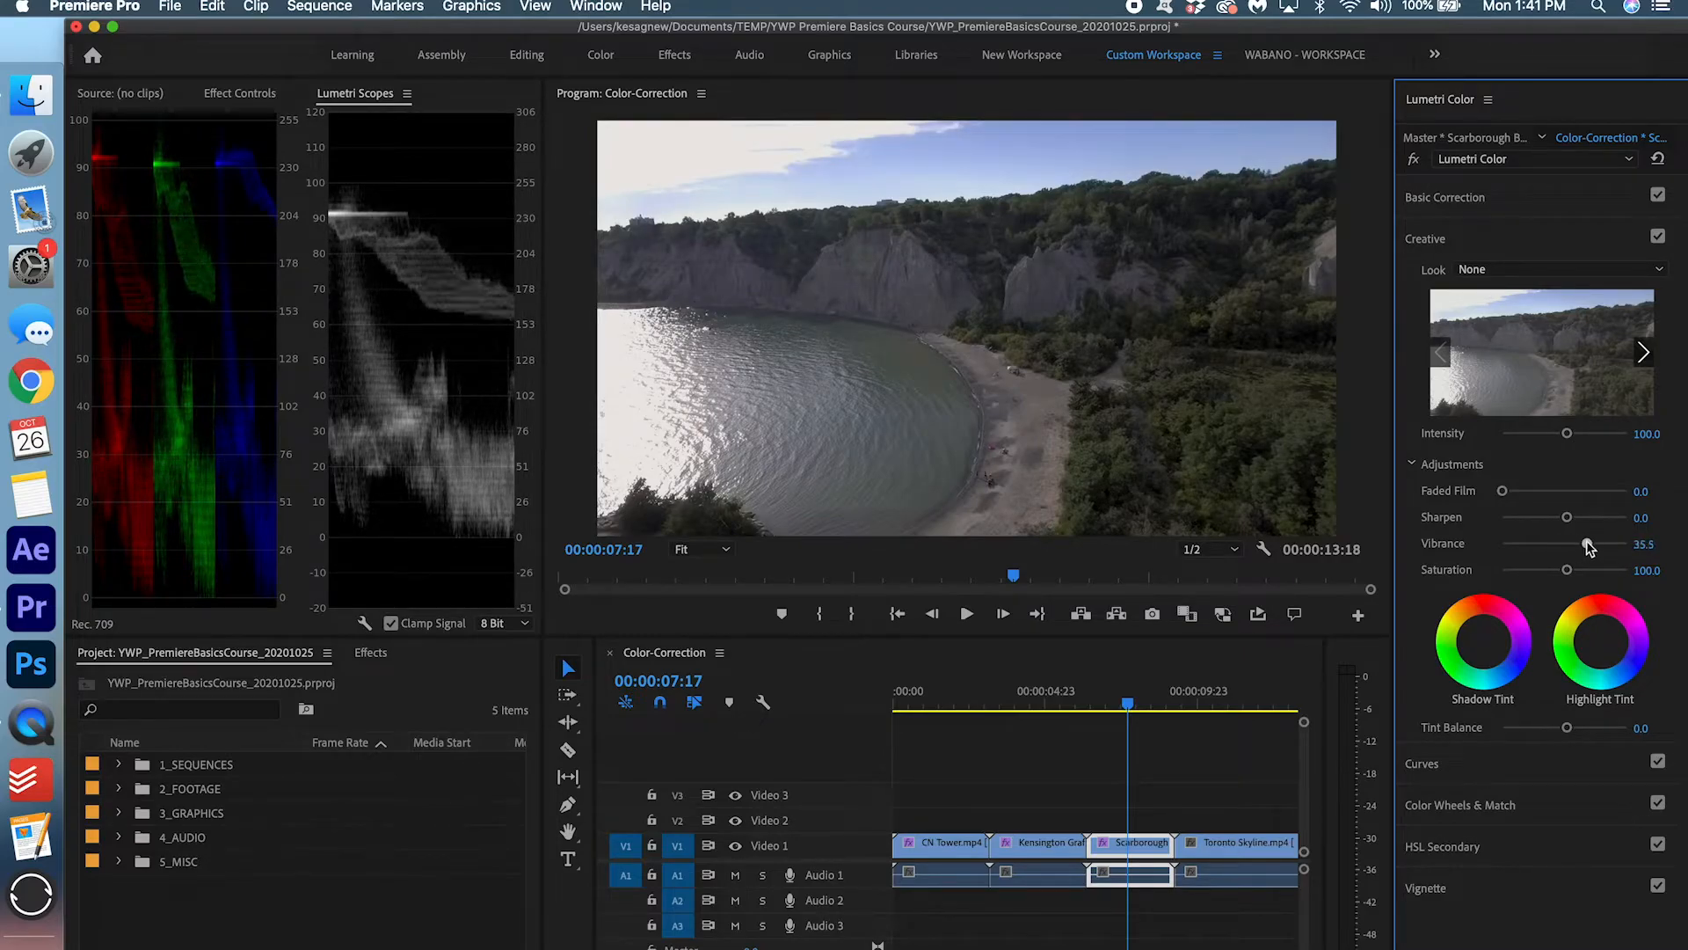
pyautogui.click(1542, 234)
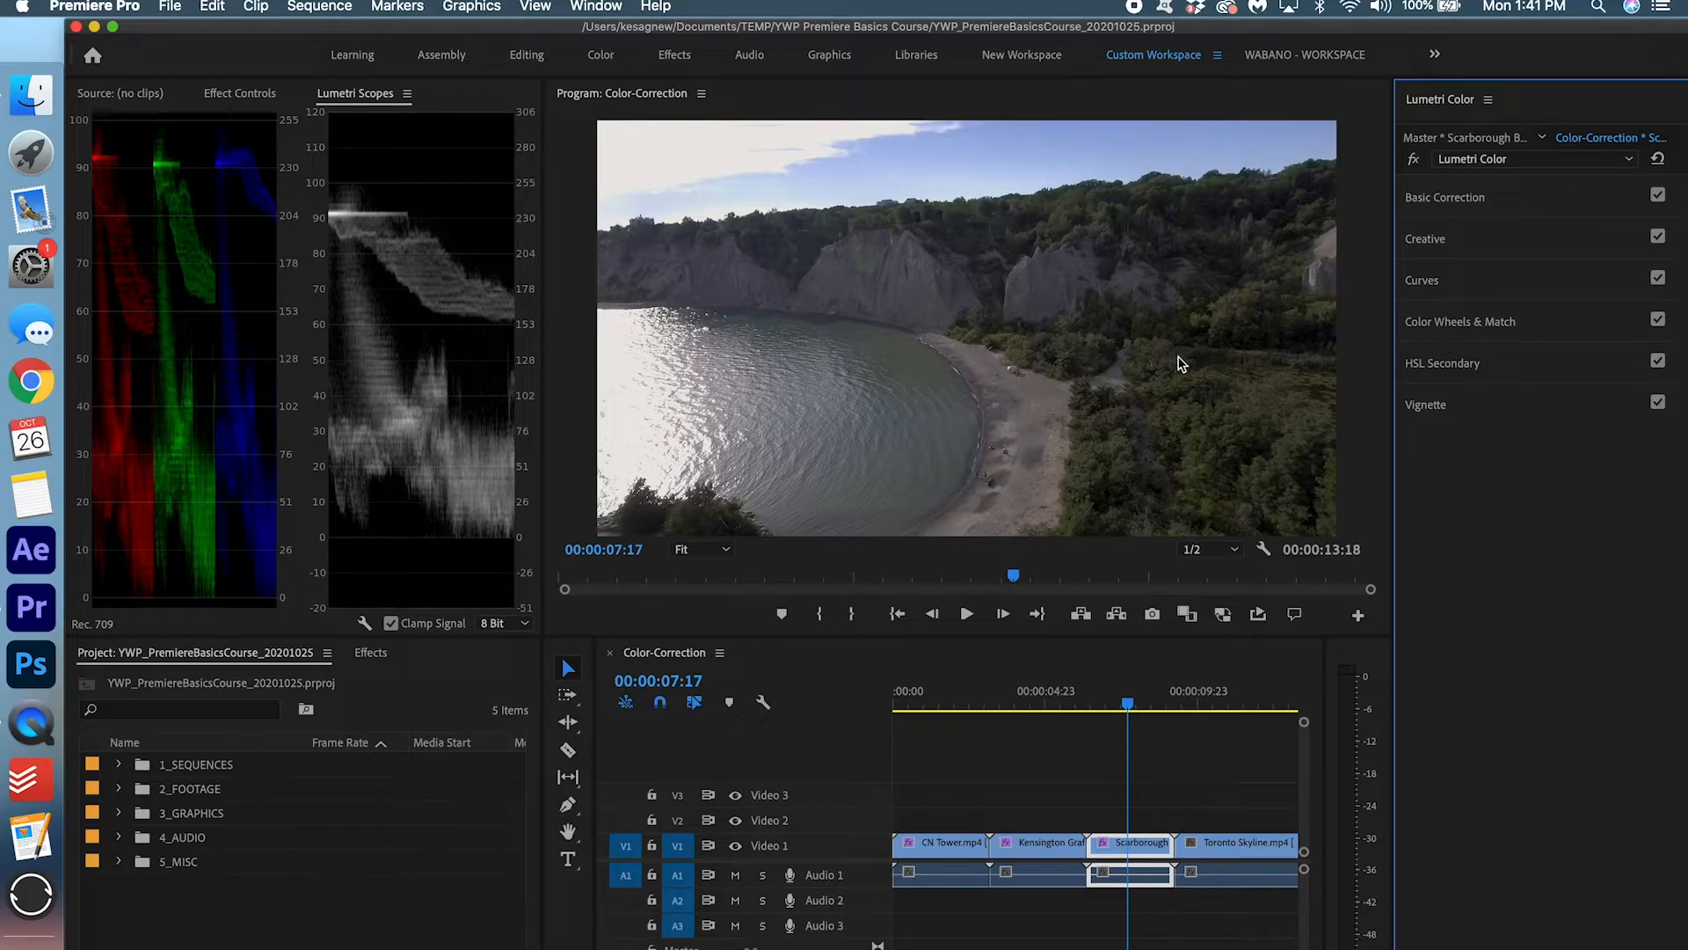
# Compare the Scarborough Bluffs clip before and after correction by switching its Lumetri Color effect off and back on.
pyautogui.click(227, 95)
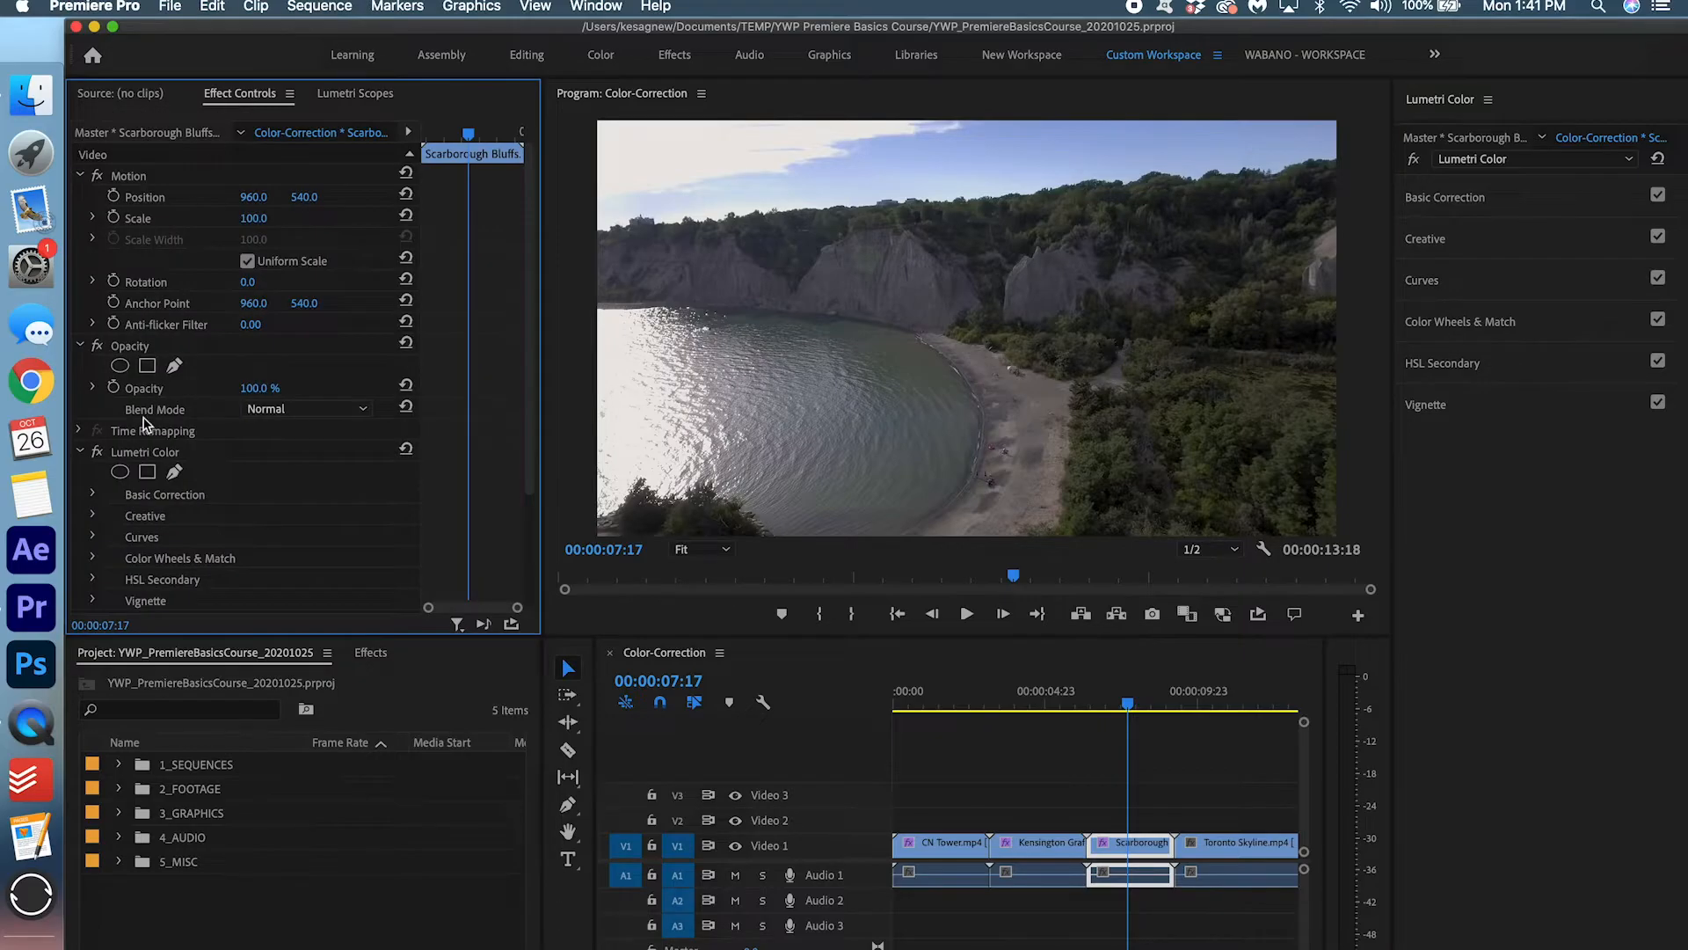
pyautogui.click(97, 452)
pyautogui.click(97, 452)
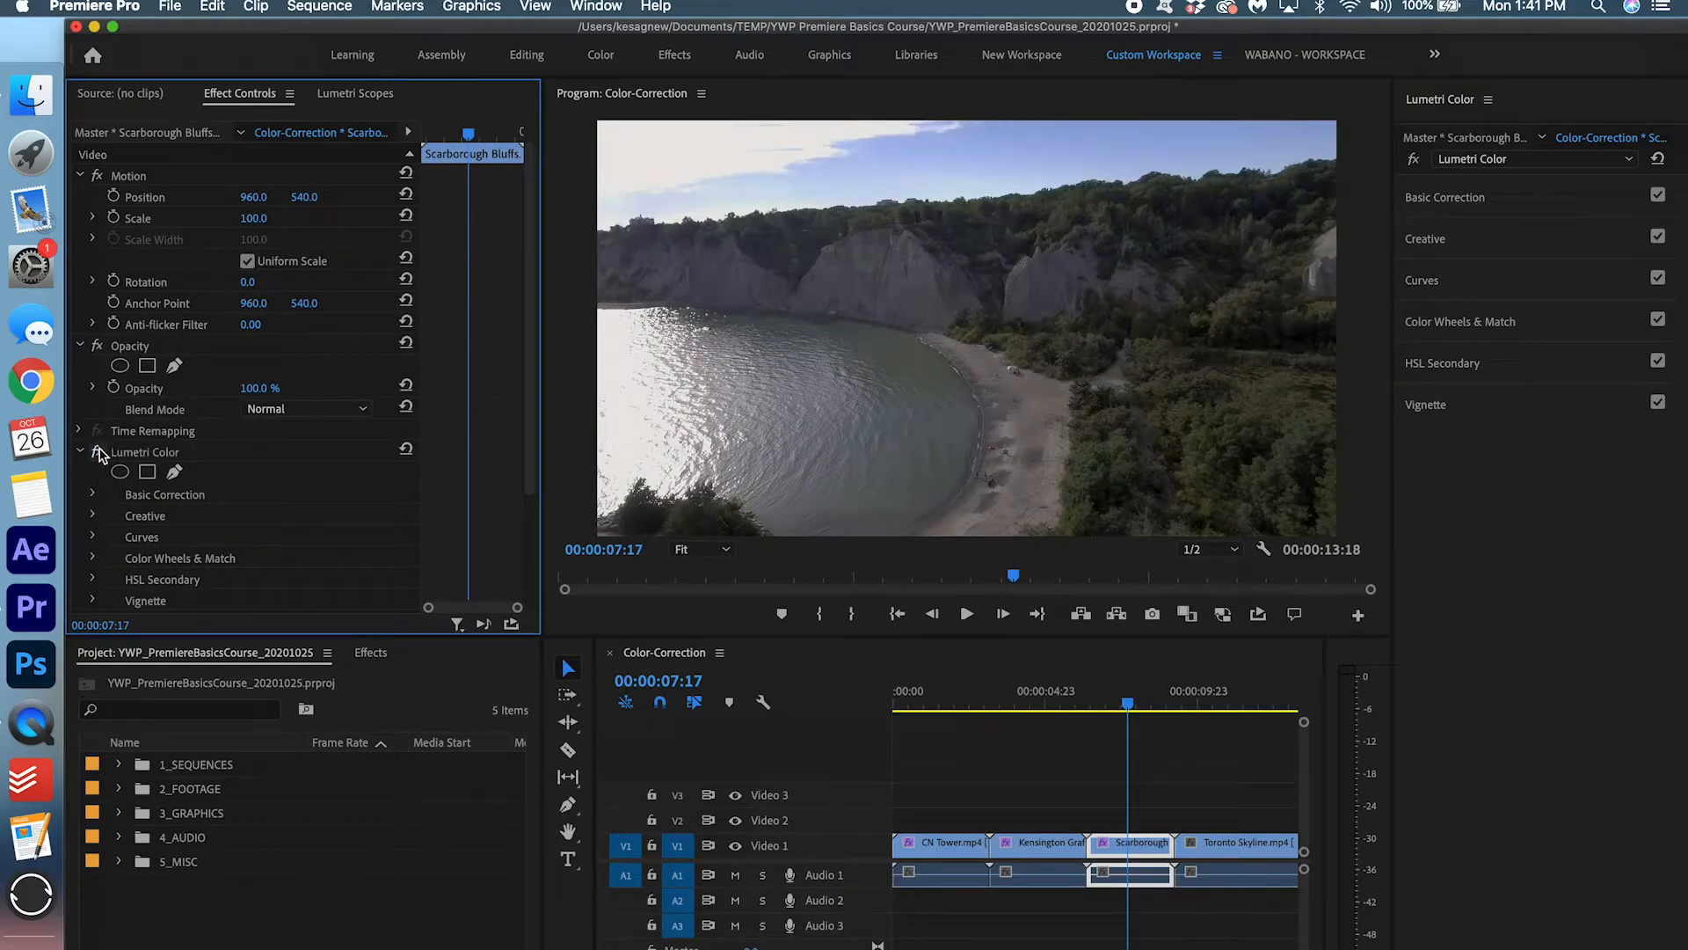
# Move the playhead to 00:00:11:17 on the Toronto Skyline clip and pull the master RGB curve's white and black endpoints slightly inward.
pyautogui.scroll(-3, 1129, 849)
pyautogui.scroll(4, 1053, 830)
pyautogui.click(1052, 832)
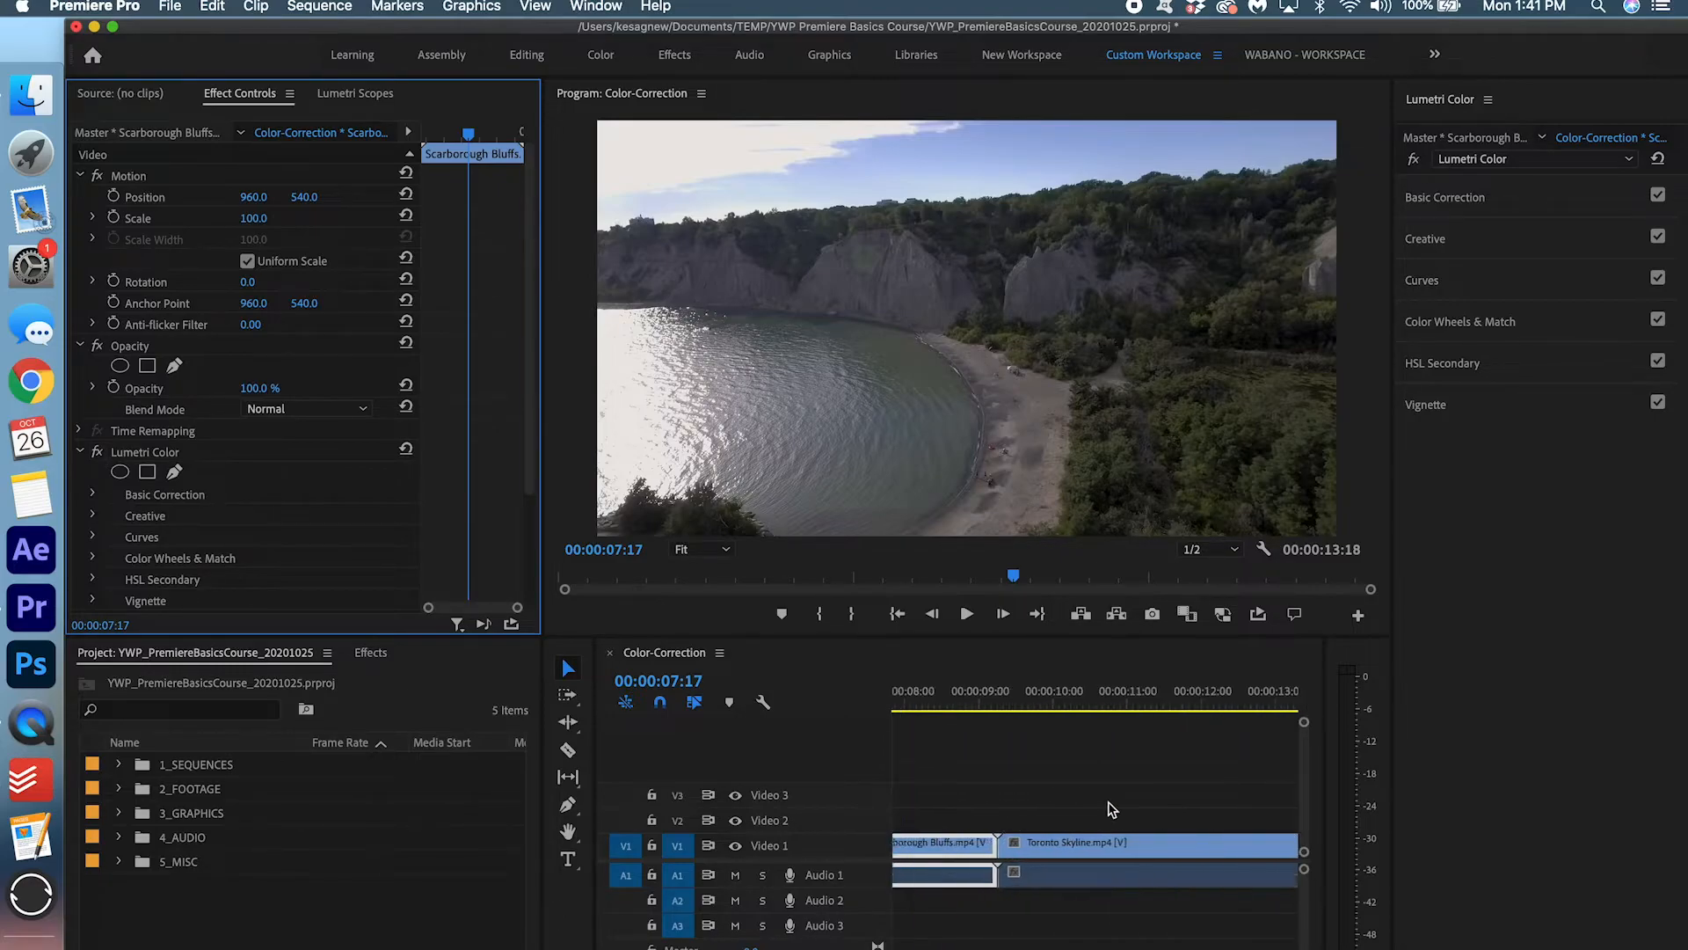
pyautogui.click(1024, 704)
pyautogui.moveTo(1060, 704); pyautogui.dragTo(1132, 710)
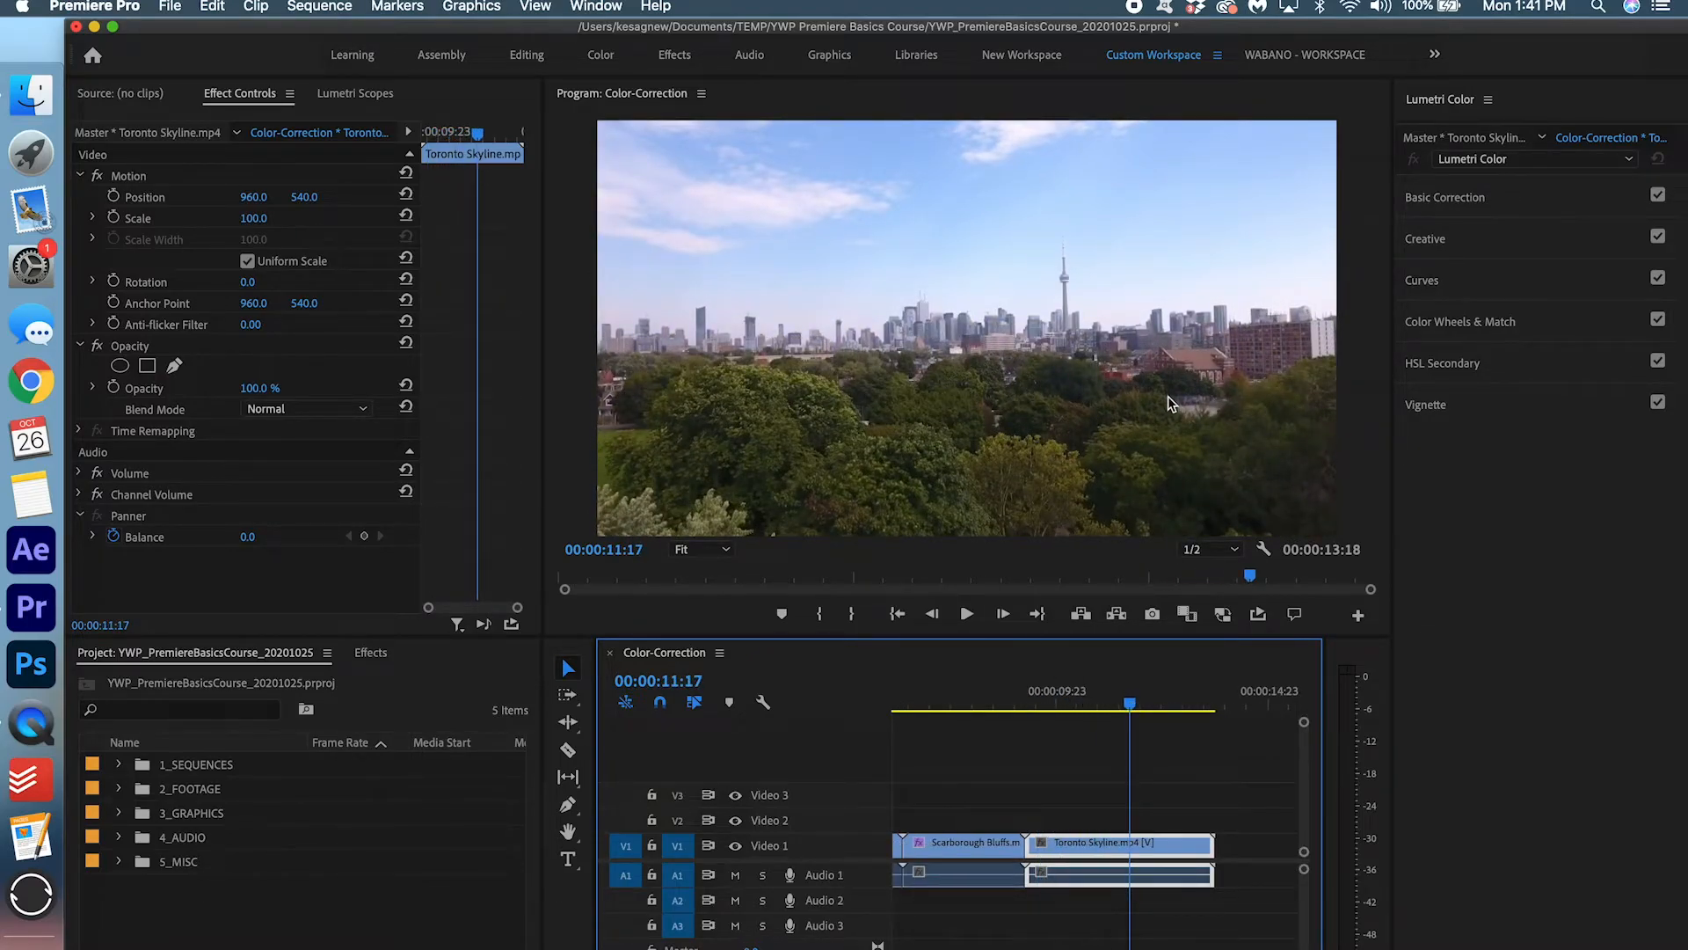
pyautogui.click(385, 93)
pyautogui.click(1477, 280)
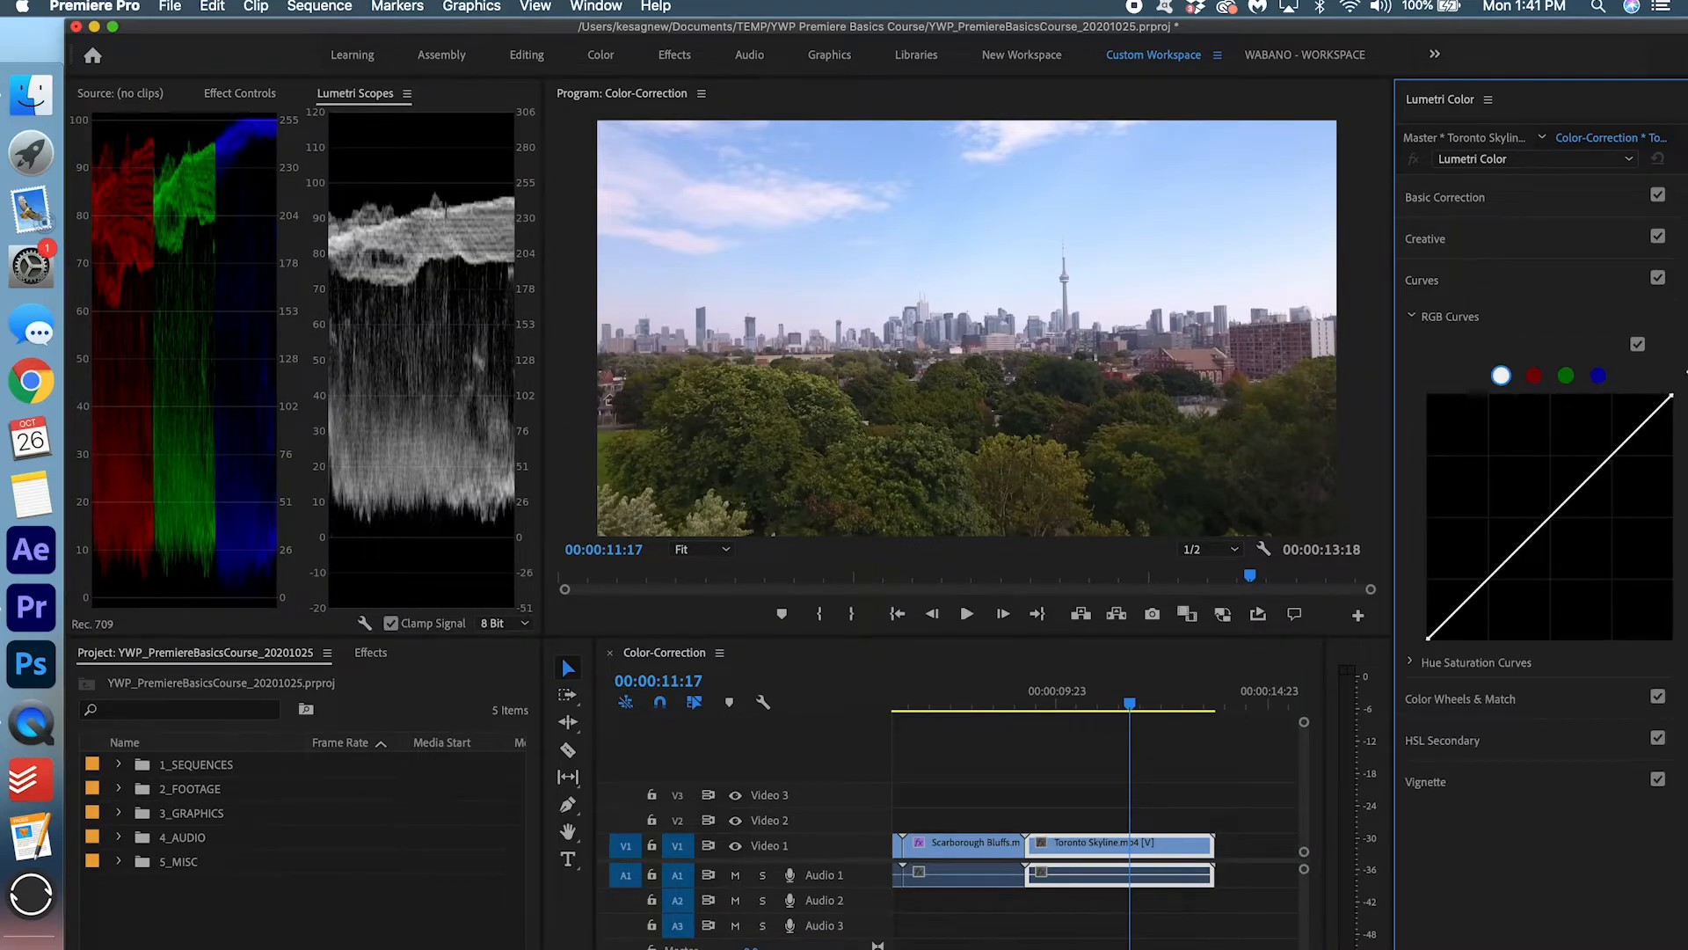
pyautogui.moveTo(1671, 397); pyautogui.dragTo(1666, 395)
pyautogui.moveTo(1433, 642); pyautogui.dragTo(1435, 644)
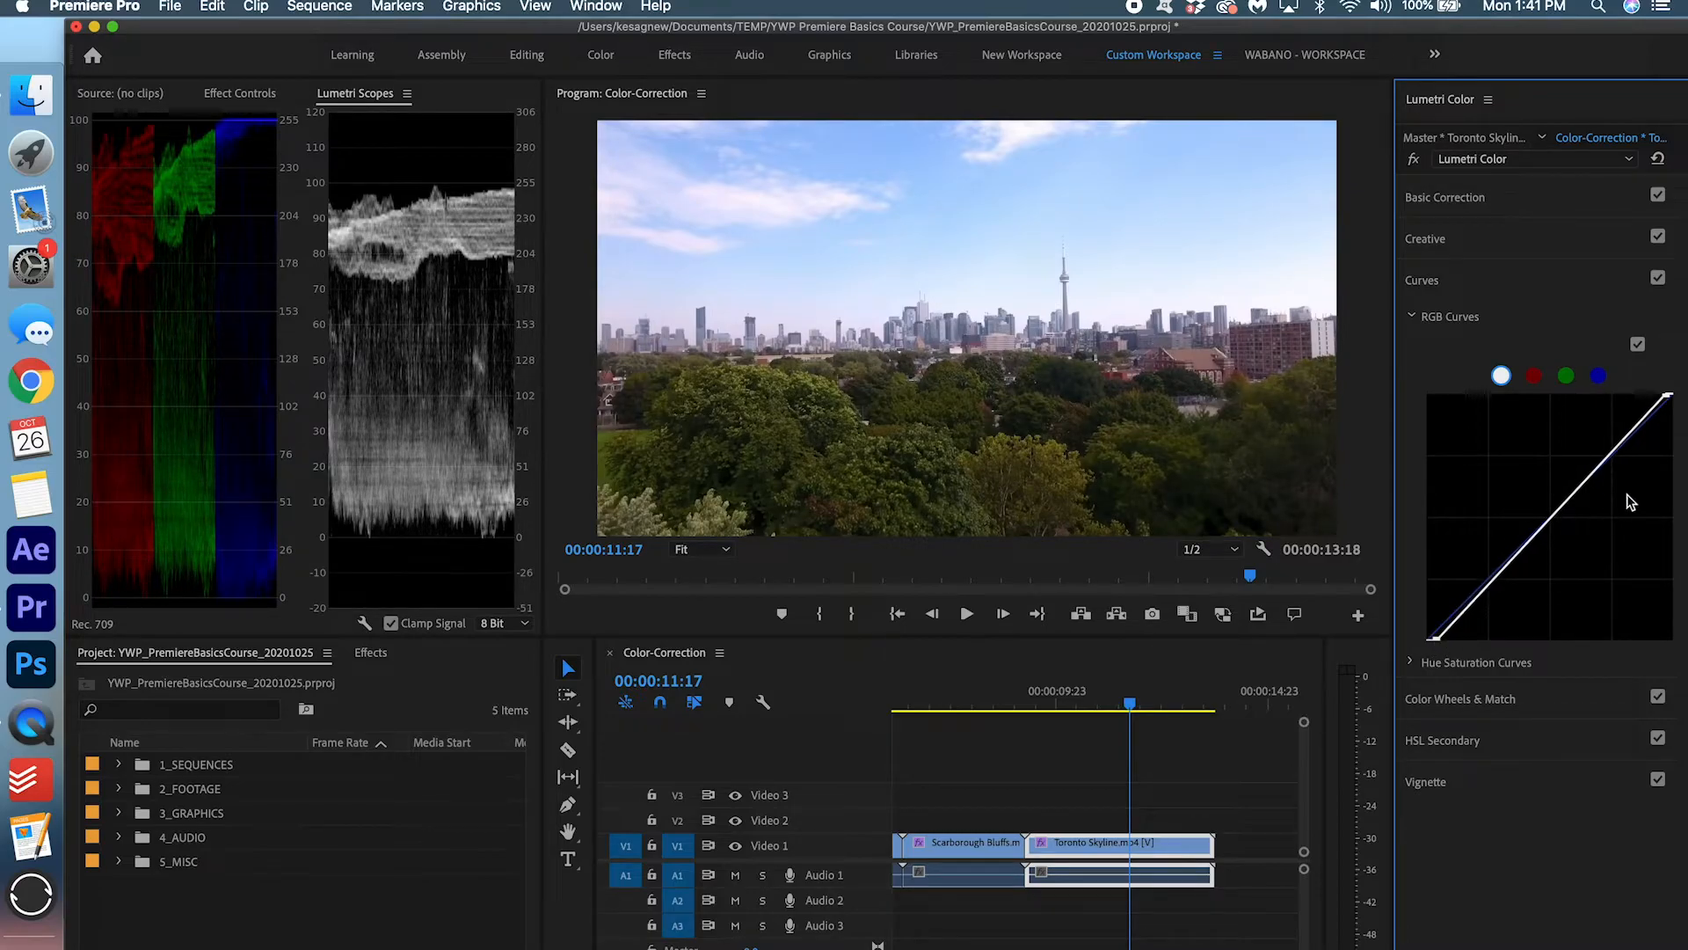
# Fine-tune the endpoints of the Toronto Skyline clip's red, green and blue curves to balance the channels.
pyautogui.click(1533, 375)
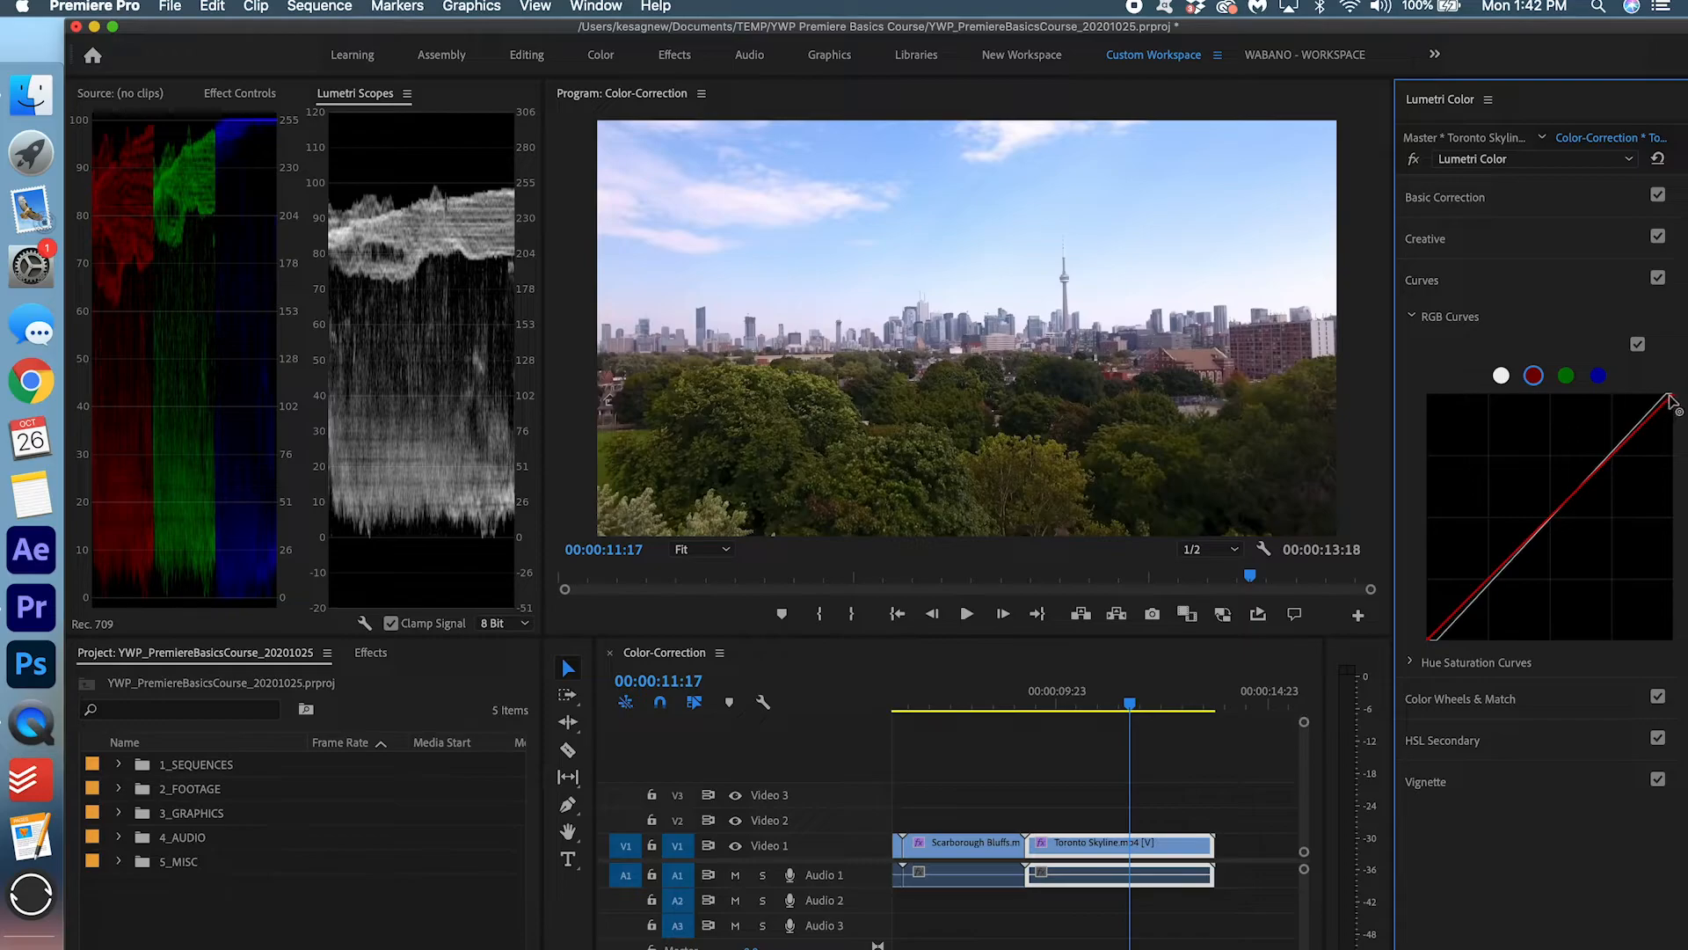
pyautogui.moveTo(1672, 402); pyautogui.dragTo(1680, 396)
pyautogui.click(1566, 375)
pyautogui.moveTo(1670, 396); pyautogui.dragTo(1670, 395)
pyautogui.click(1599, 376)
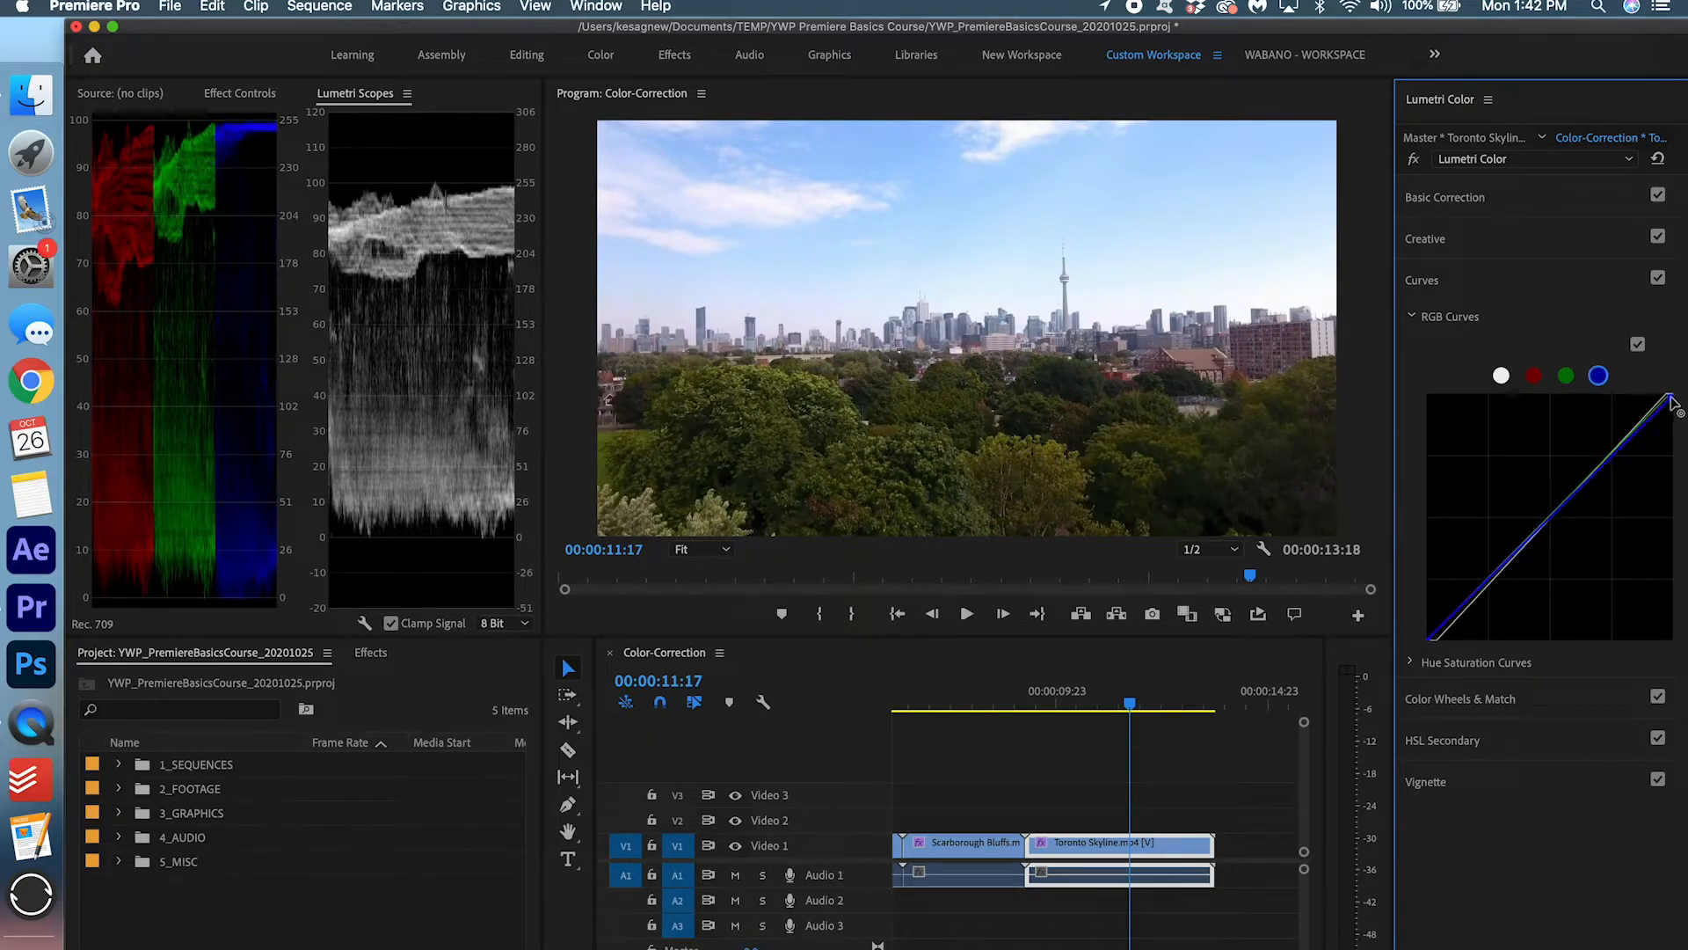
pyautogui.moveTo(1430, 644); pyautogui.dragTo(1425, 645)
# Set the Toronto Skyline clip's Vibrance to 35.5 in the Creative adjustments, leaving Basic Correction at its defaults.
pyautogui.click(1536, 195)
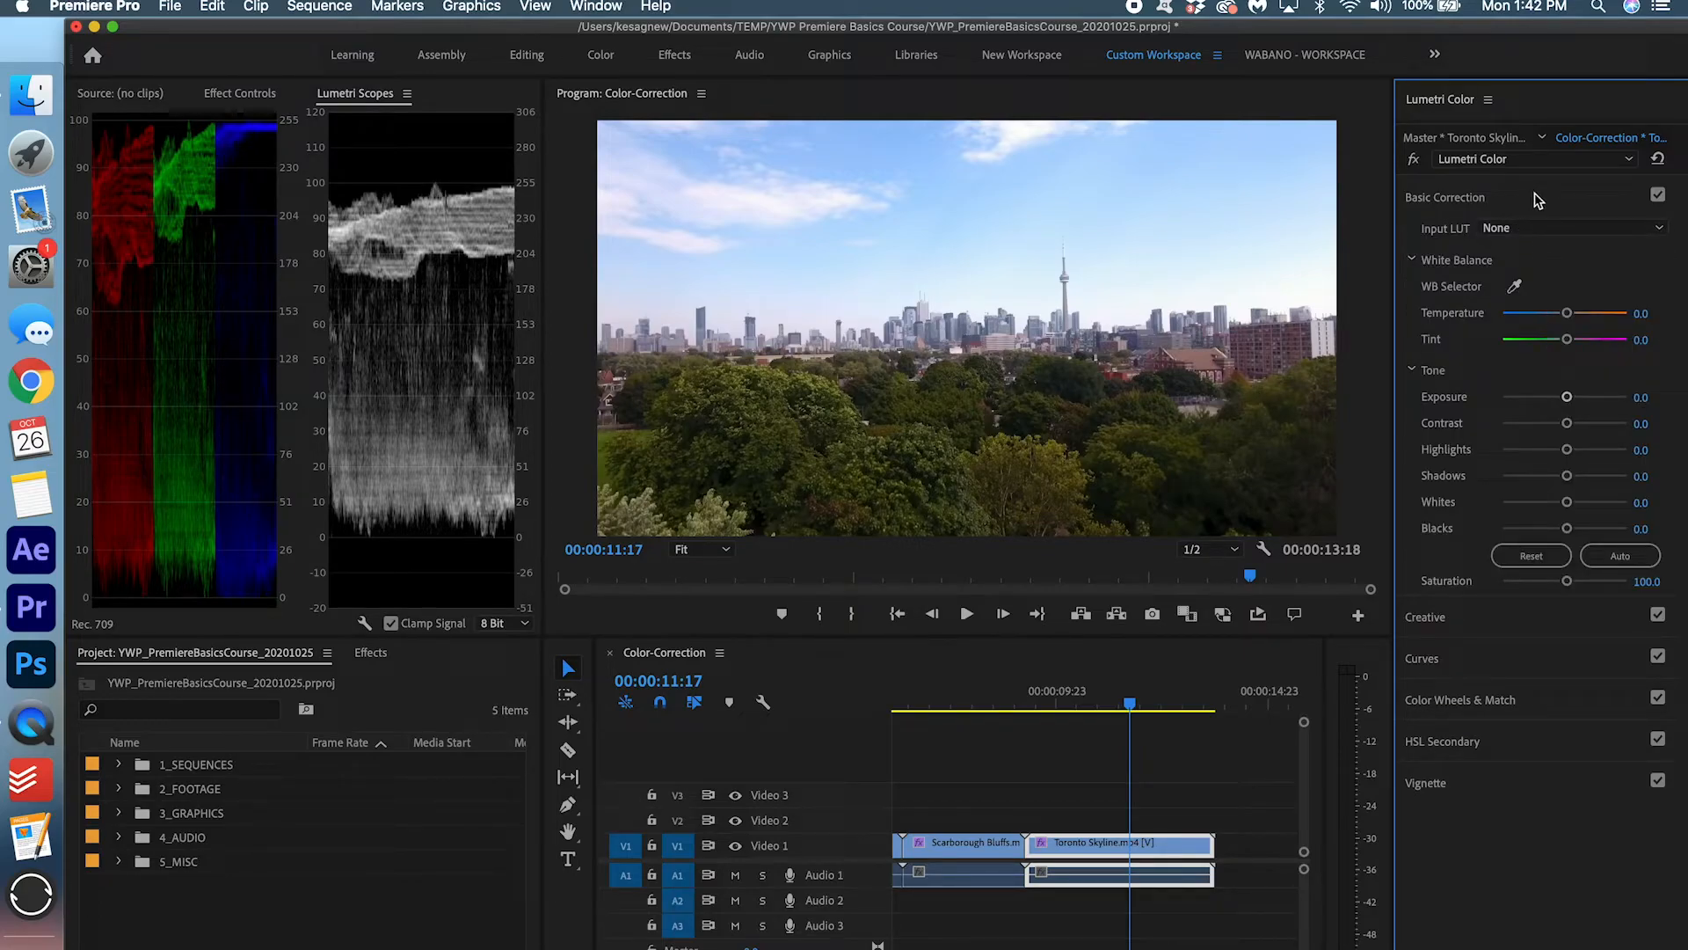
pyautogui.click(1543, 195)
pyautogui.click(1531, 241)
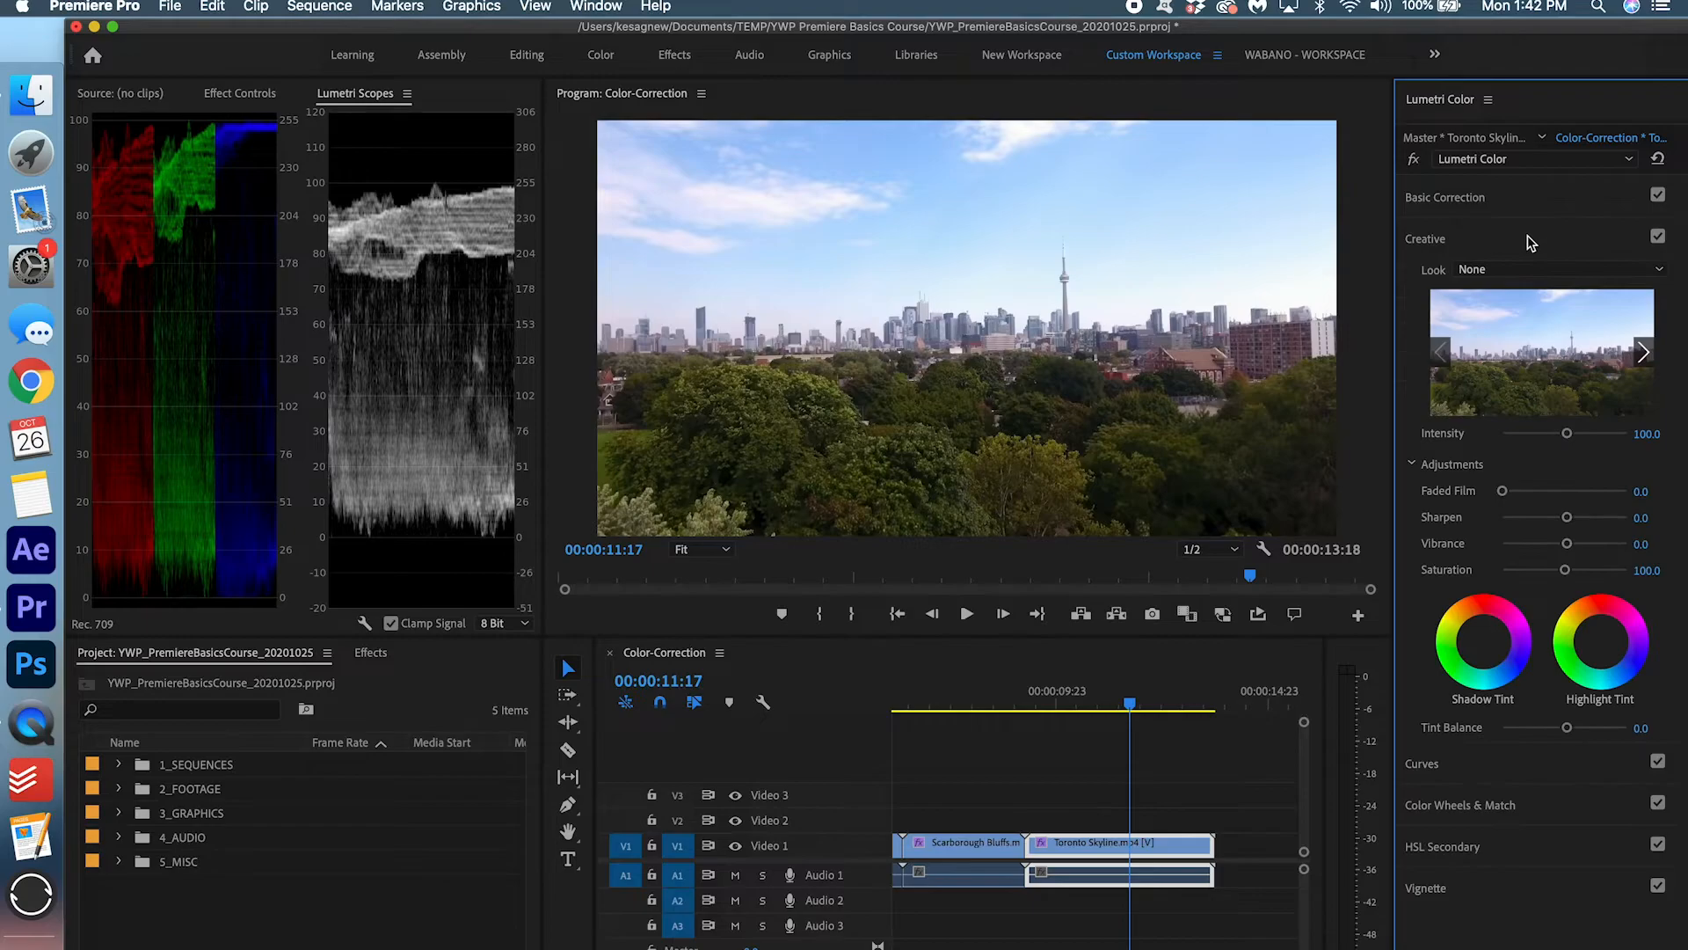
pyautogui.moveTo(1565, 546); pyautogui.dragTo(1587, 546)
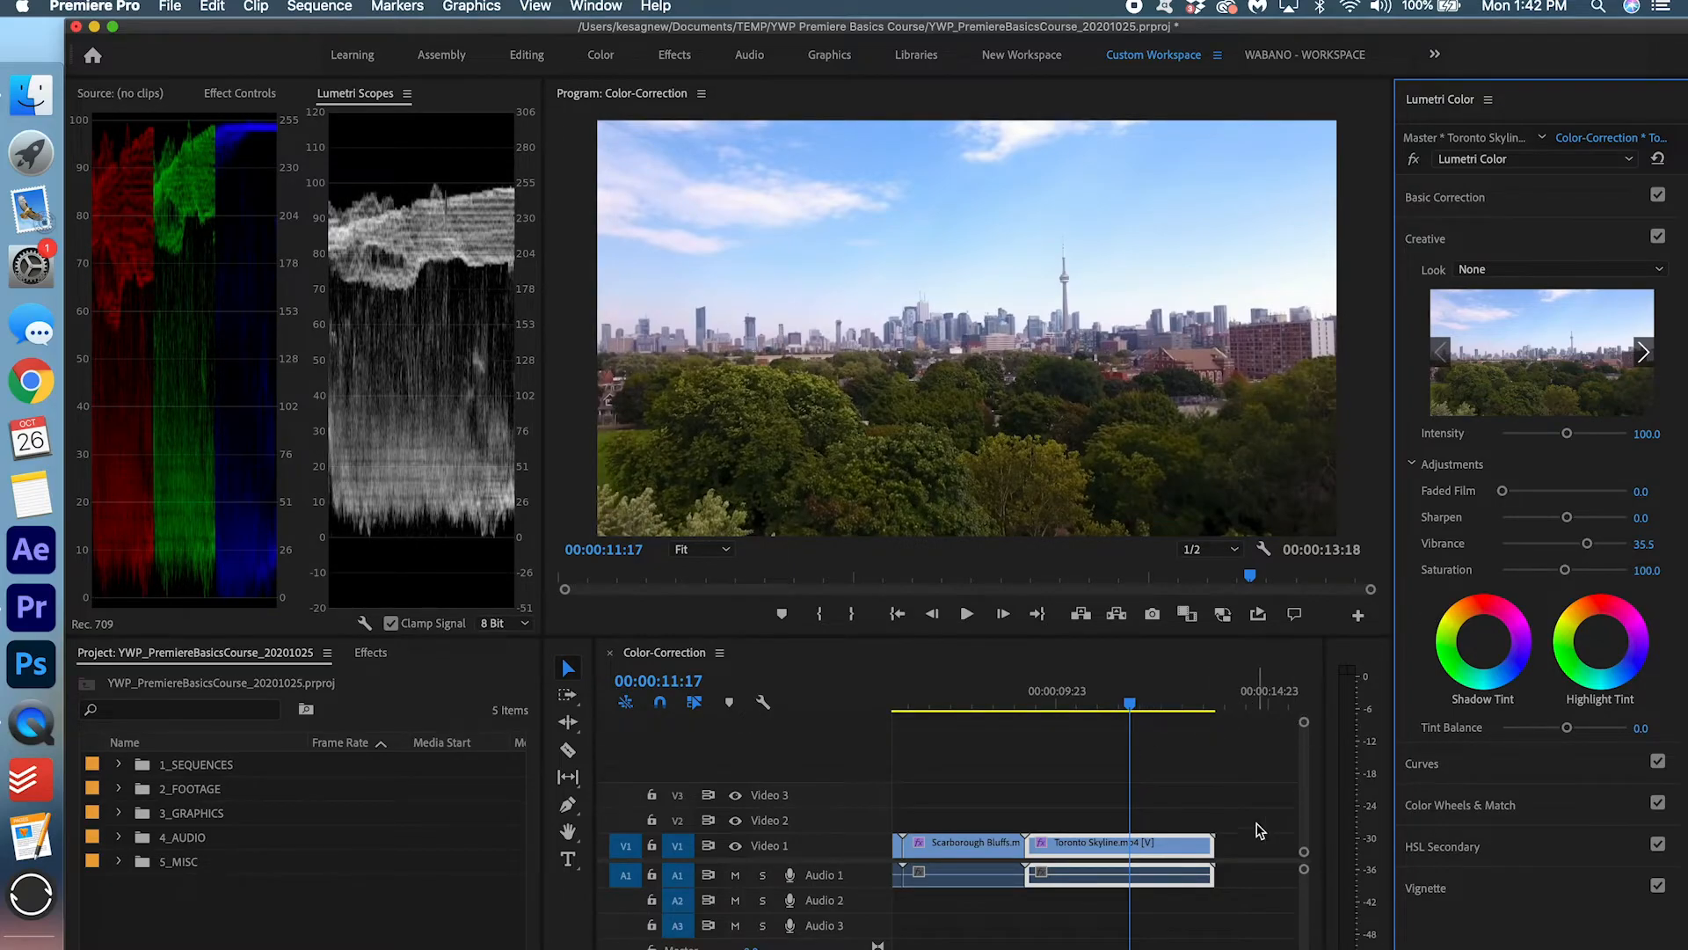
# Compare the Toronto Skyline clip before and after correction by switching its Lumetri Color effect off and back on.
pyautogui.click(246, 91)
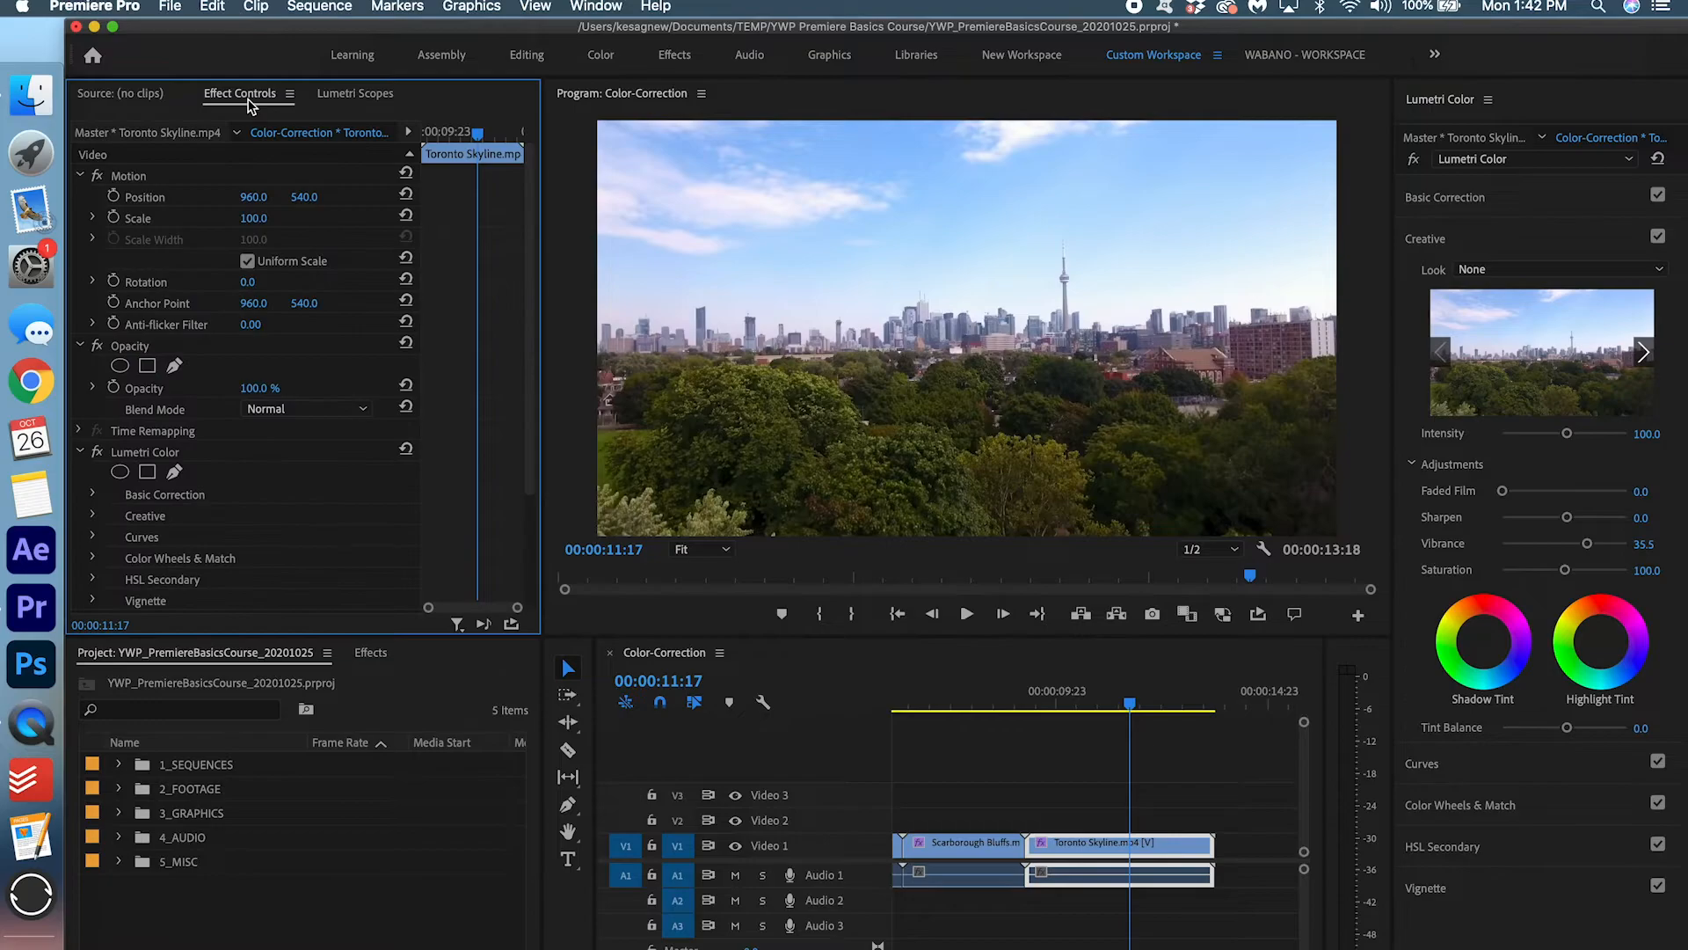
pyautogui.click(99, 459)
pyautogui.click(99, 459)
# Zoom the timeline out to show the whole Color-Correction sequence with no clip selected.
pyautogui.click(1111, 857)
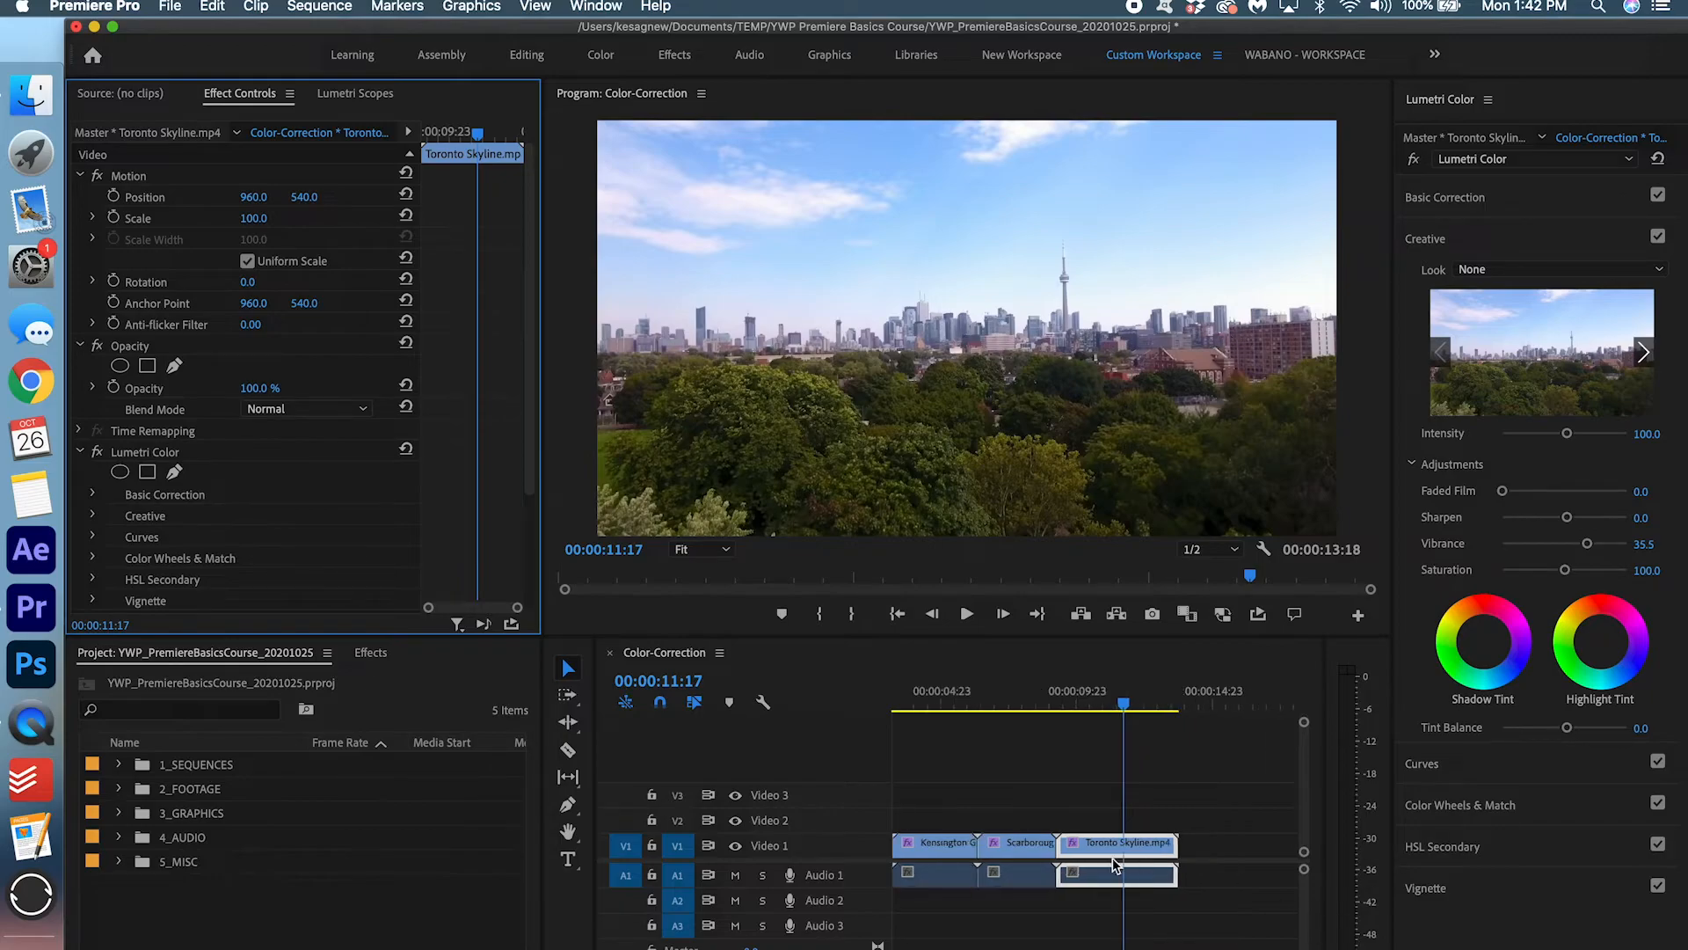
pyautogui.press('-')
pyautogui.press('-')
pyautogui.press('-')
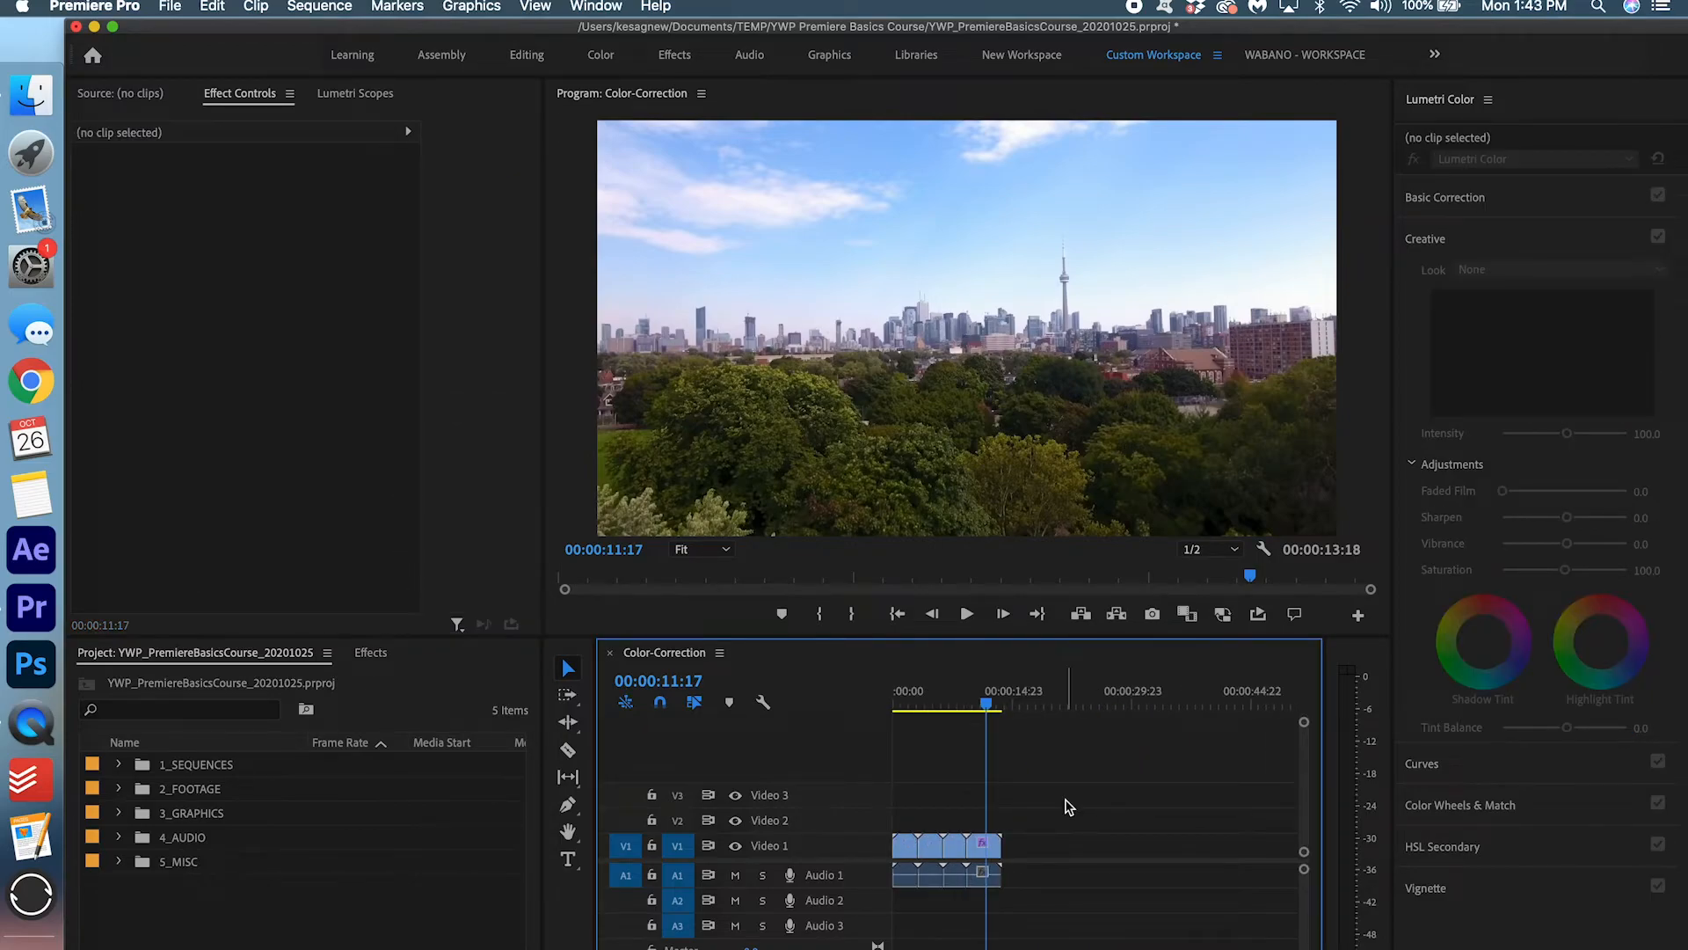